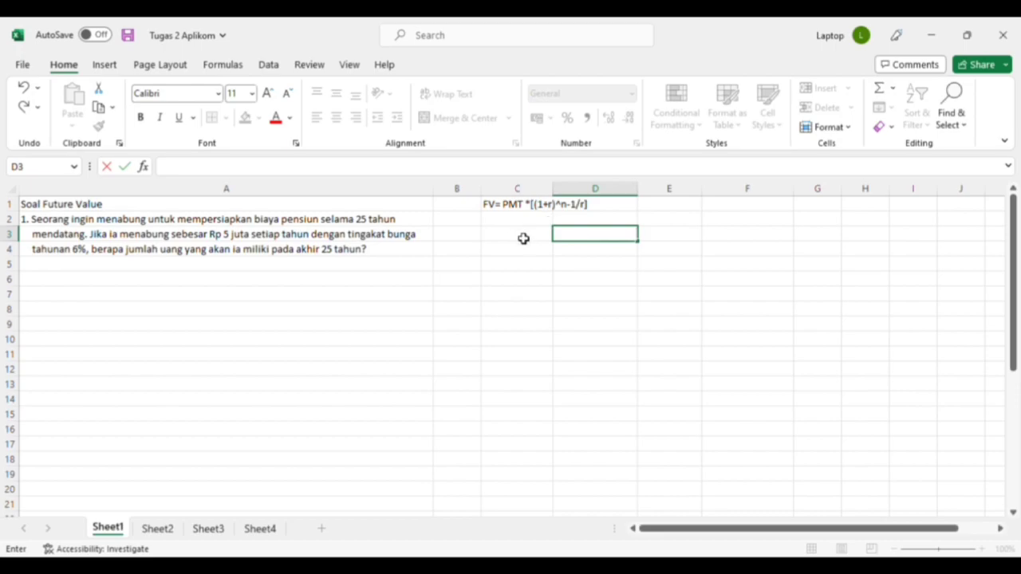
Enter the label PMT with 5000000 in C3:D3 and the label r with 6% in C4:D4.
click(524, 239)
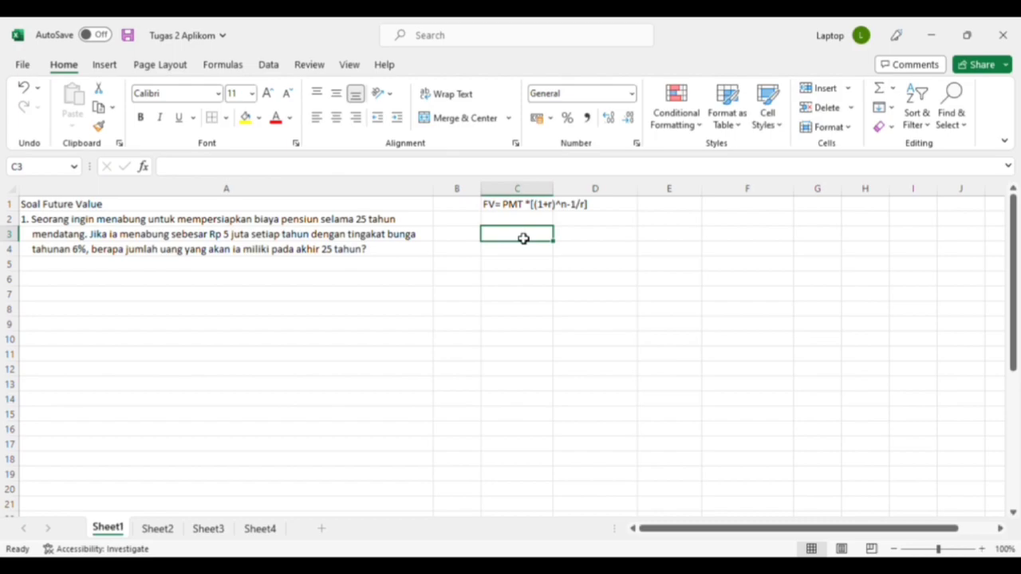
text(PMT)
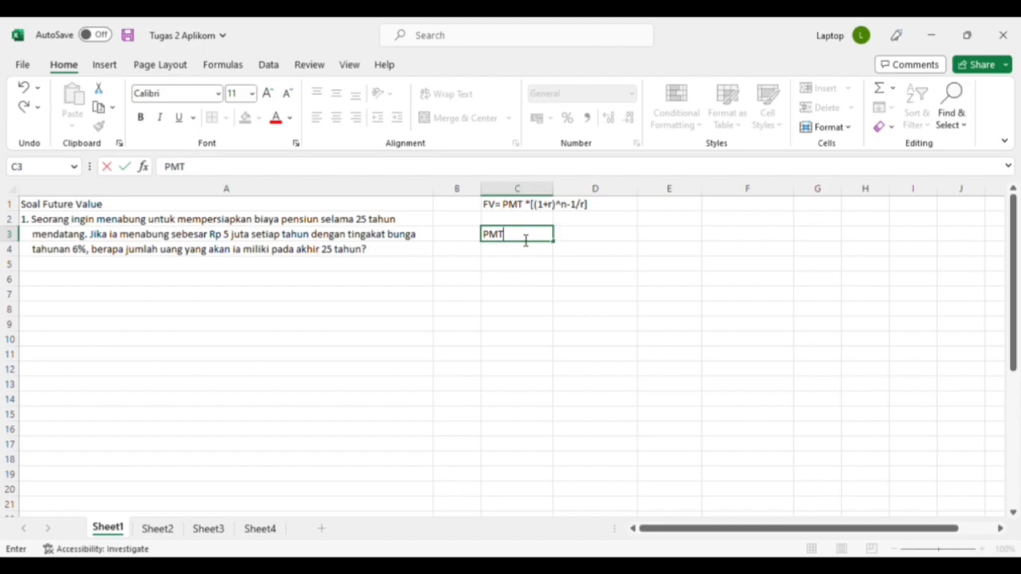
click(586, 235)
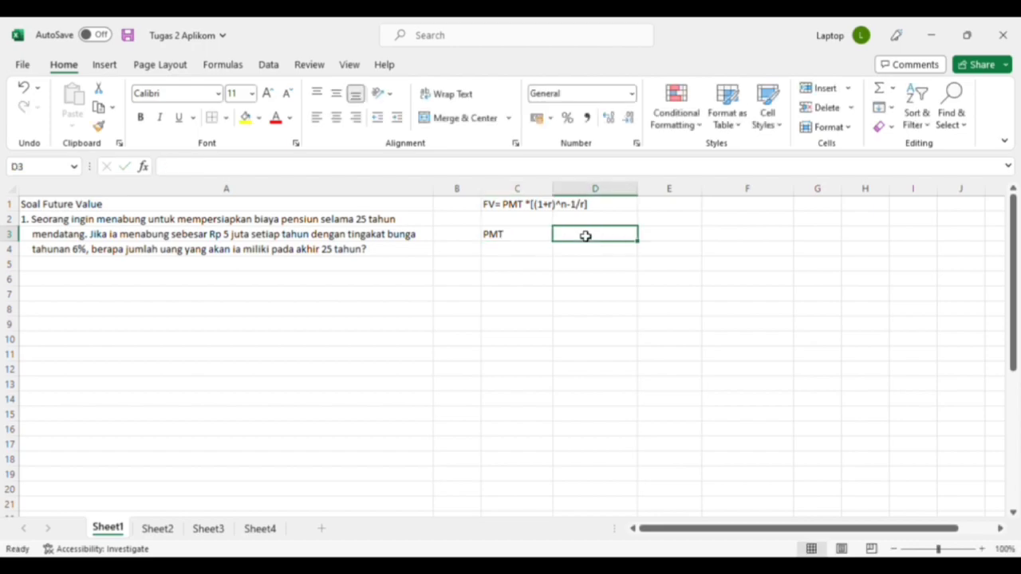
text(5000000)
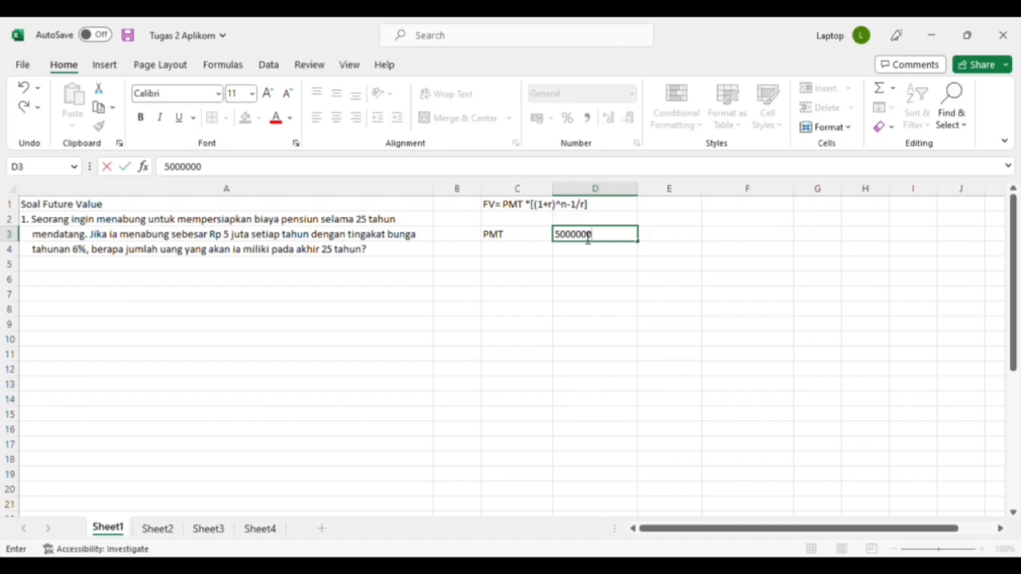
click(527, 254)
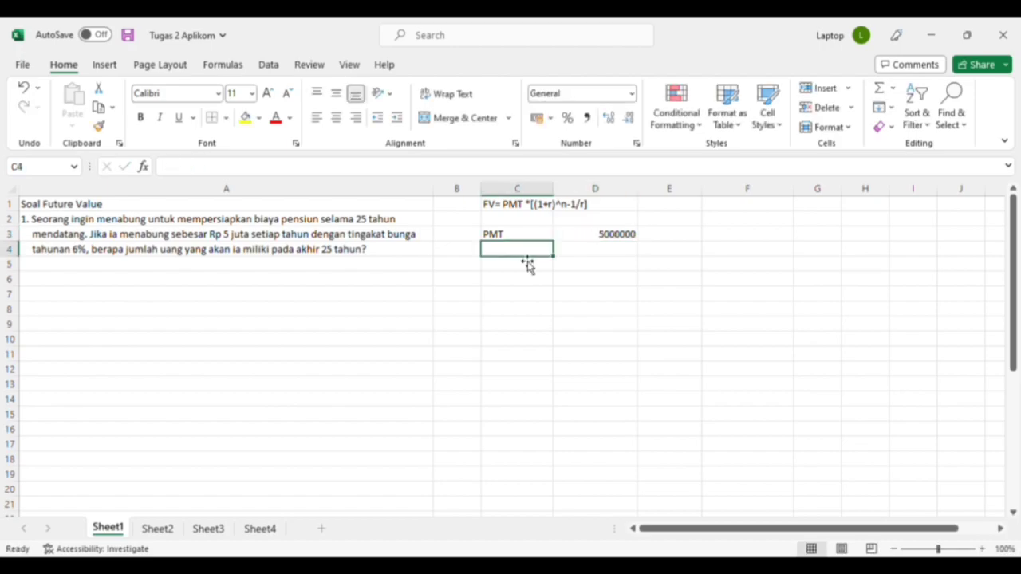
text(r)
click(577, 256)
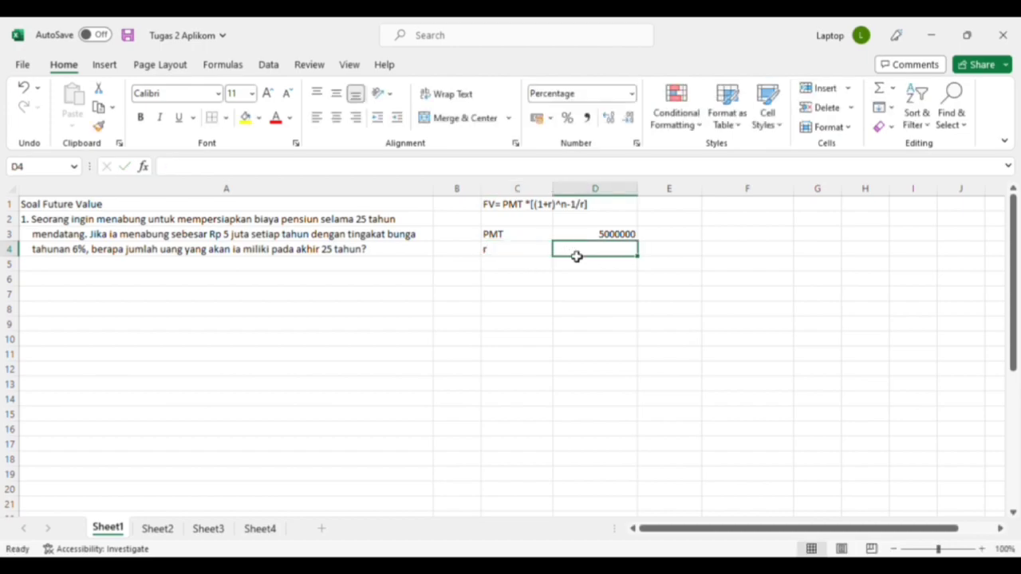
text(6%)
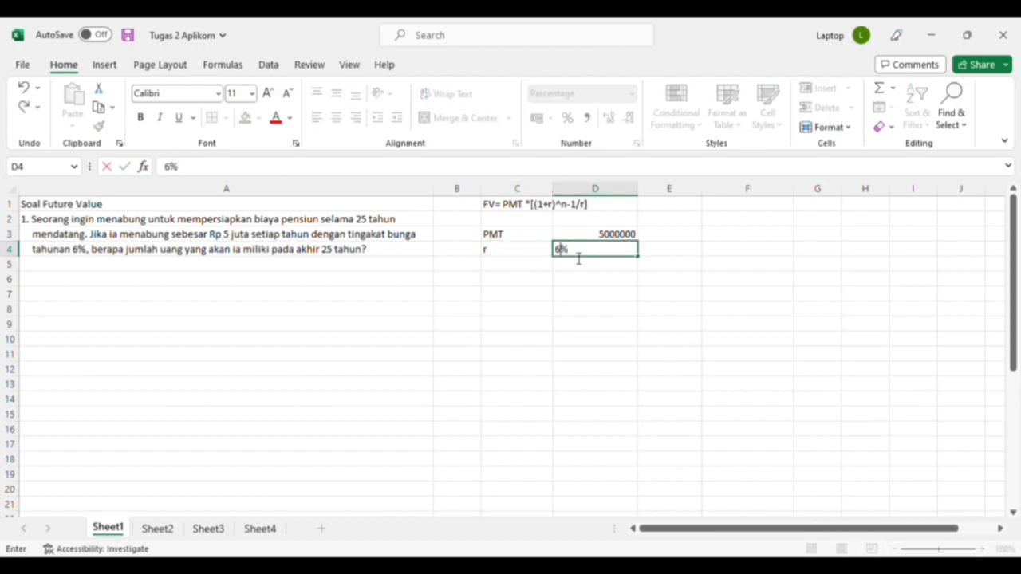
Enter the label n with 25 in C5:D5 and the label "Future Value?" in C6.
click(533, 272)
text(n)
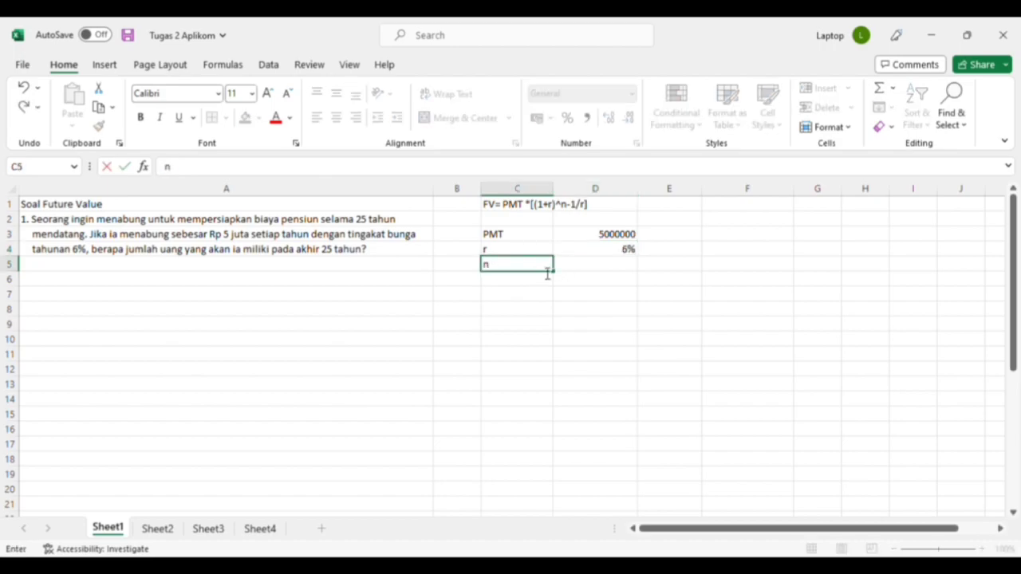
click(580, 268)
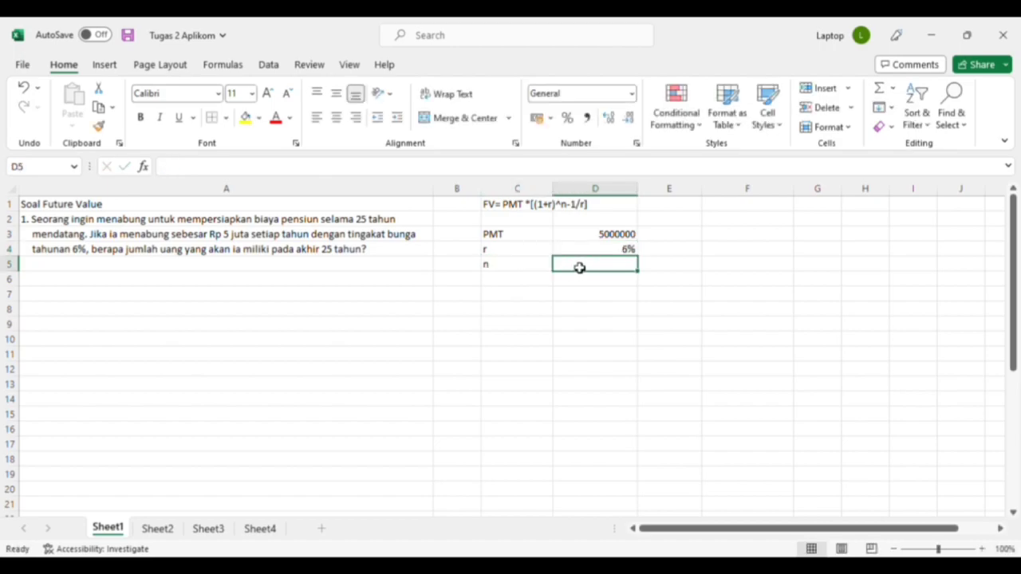
text(25)
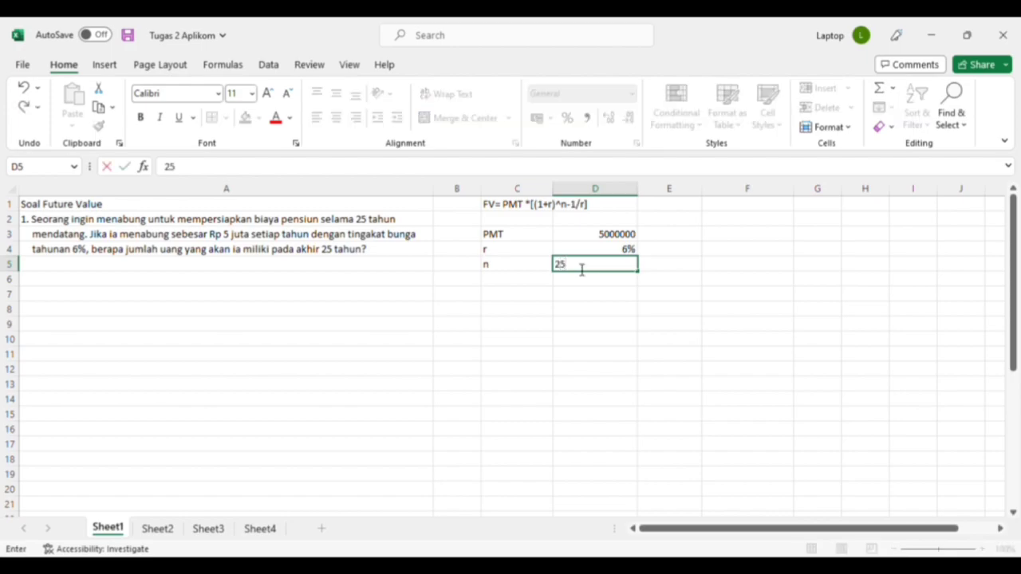
click(536, 284)
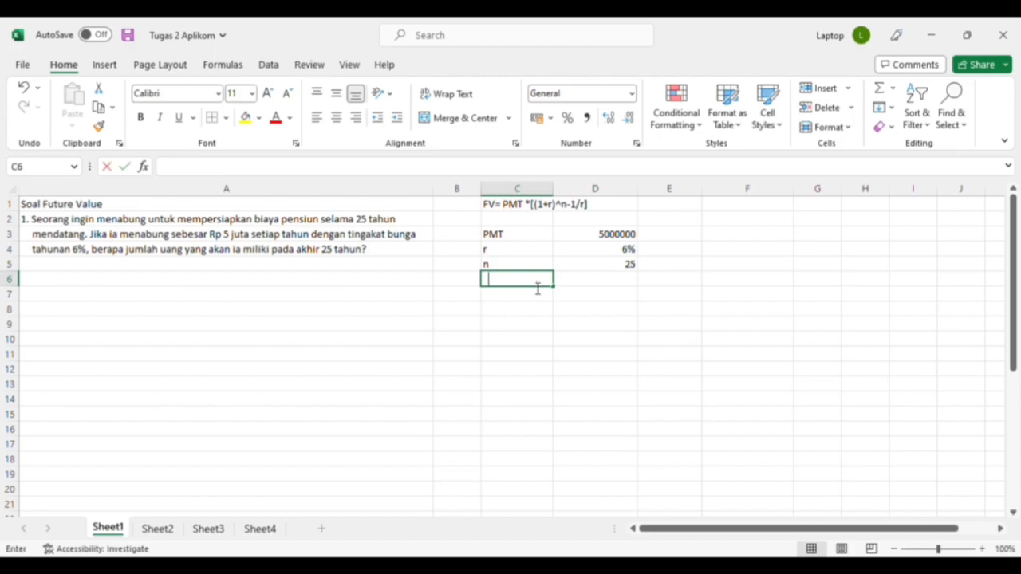
text(Futu)
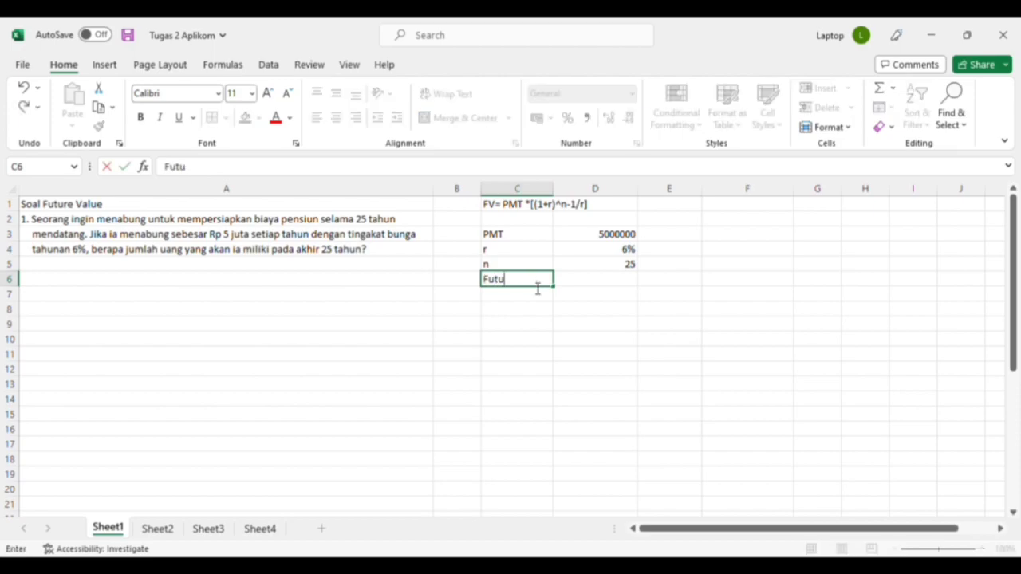
text(re Value?)
Calculate the future value in D6 with the formula =FV(D4;D5;-D3).
click(567, 286)
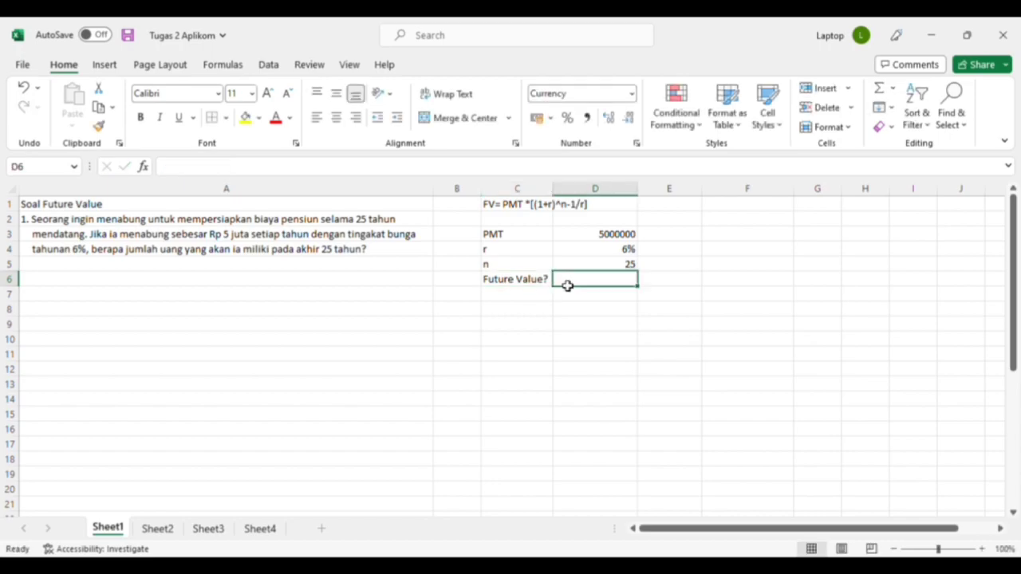
text(=F)
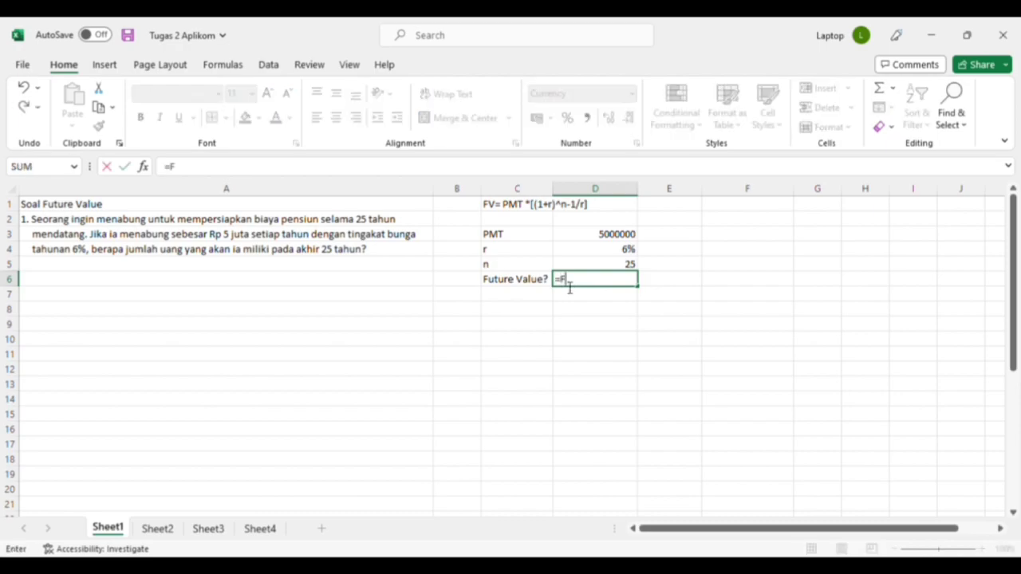
text(V()
click(599, 256)
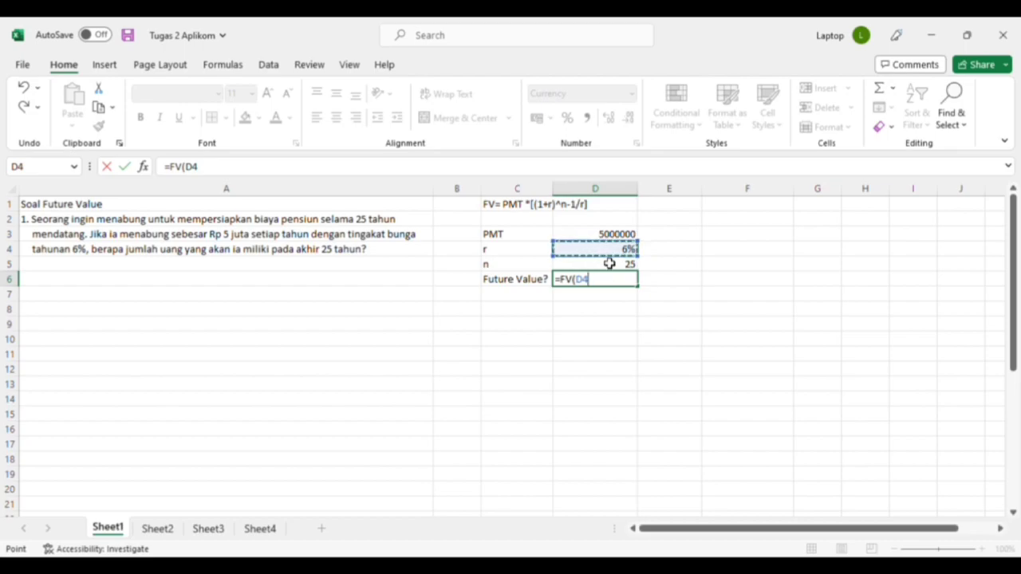
text(;)
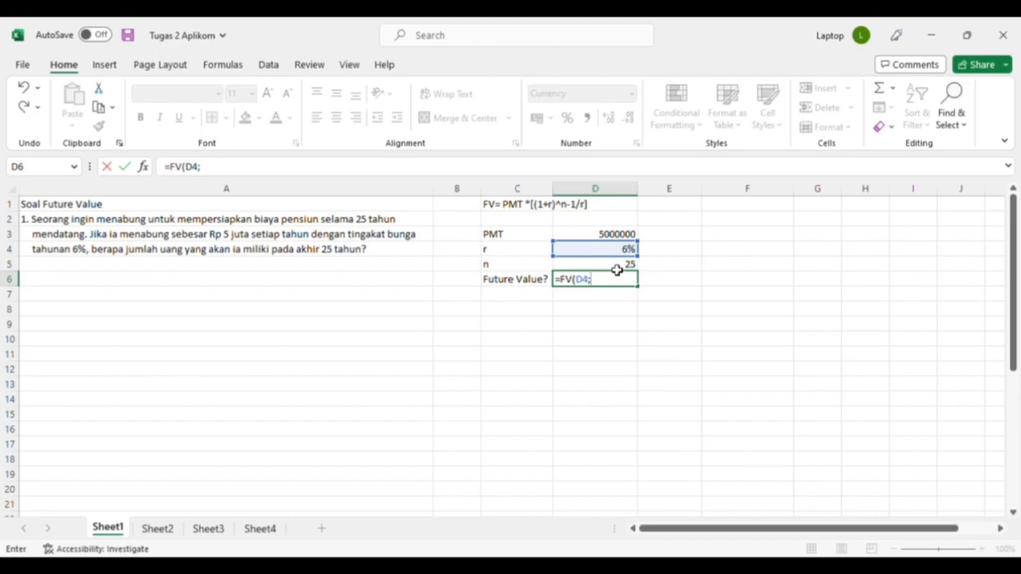
click(617, 271)
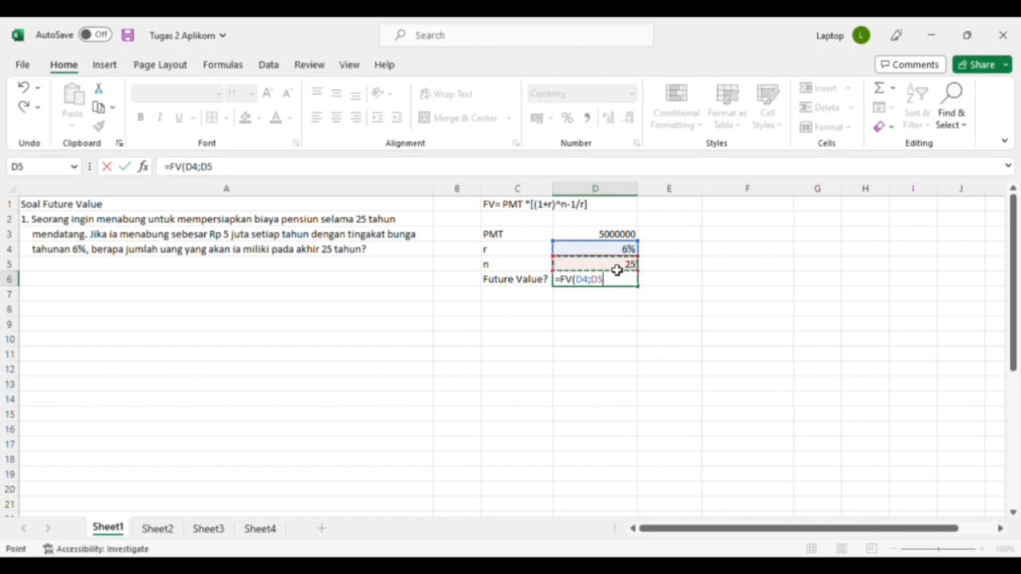
text(;-)
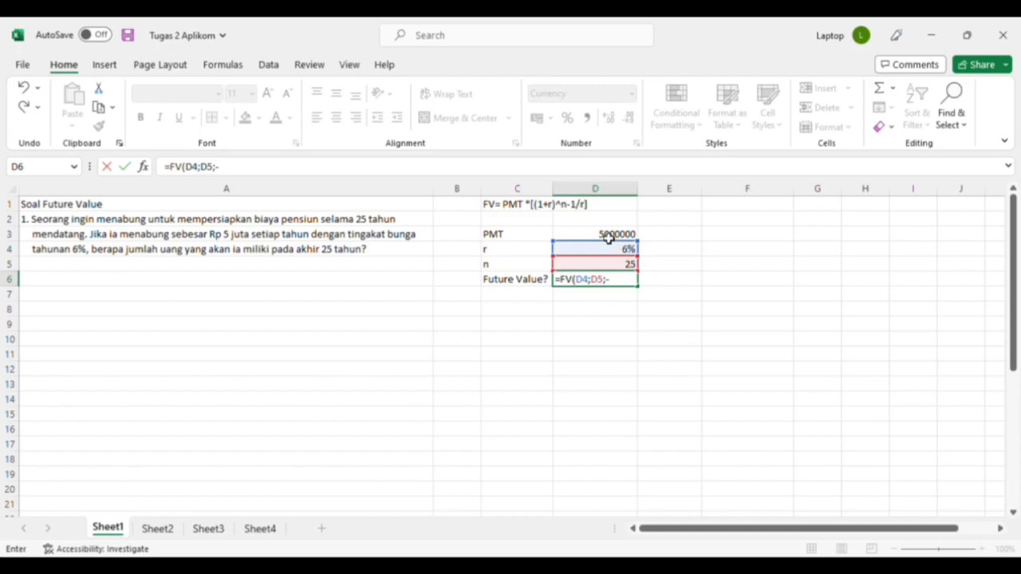
click(609, 237)
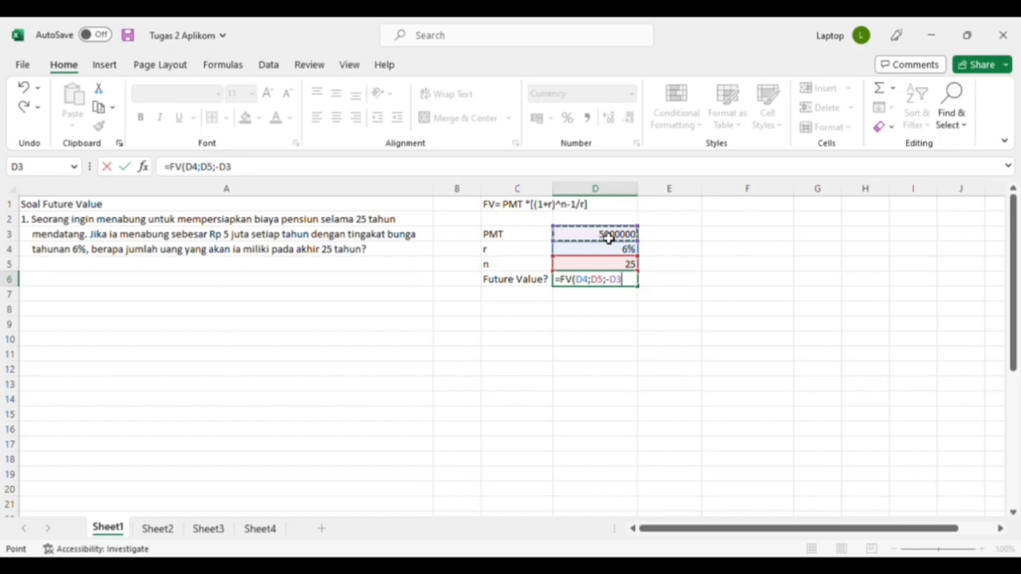
text())
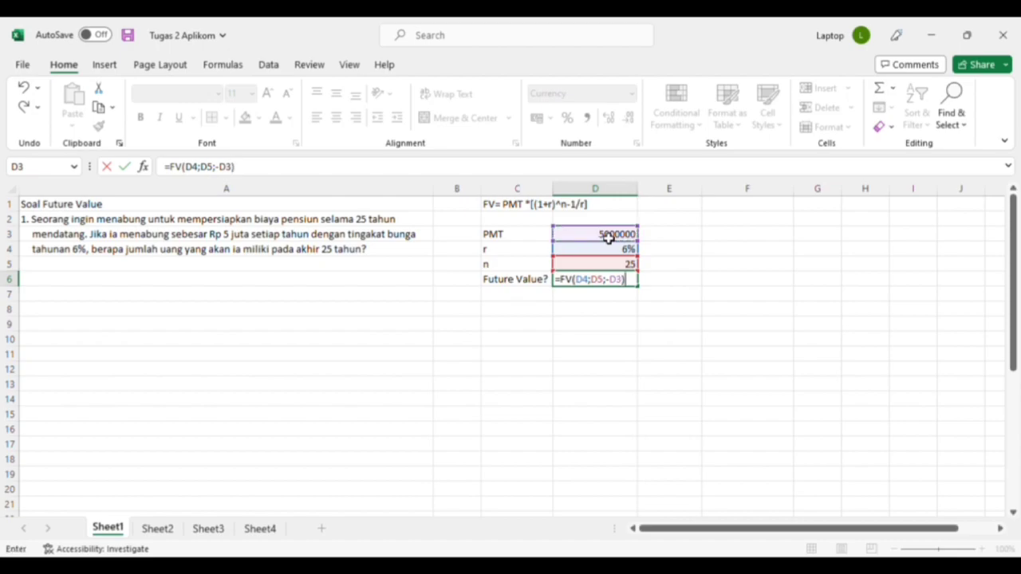
key(Return)
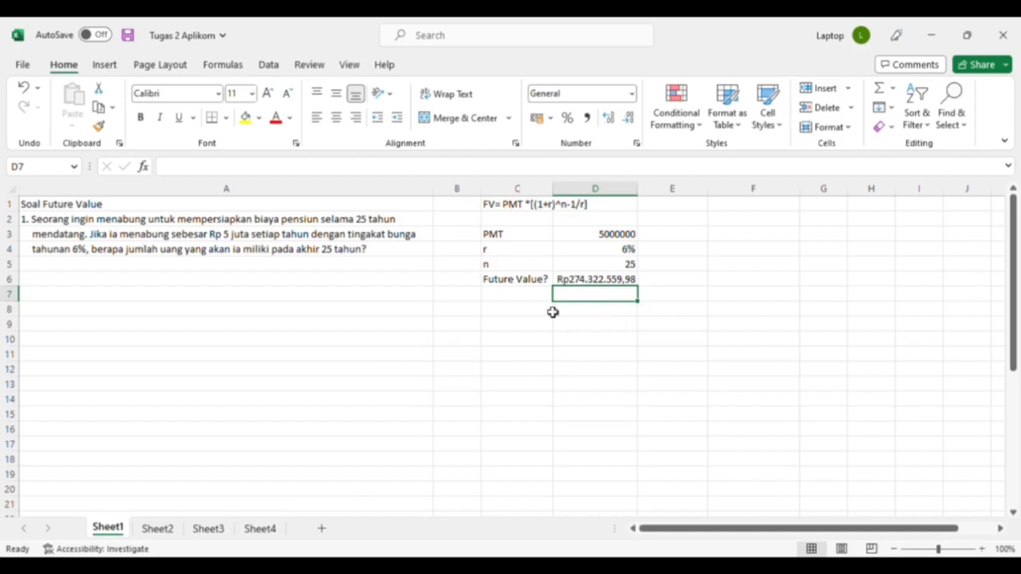
Add a Periode column headed in C9 and fill C10:C34 with the series 1 to 25.
click(520, 329)
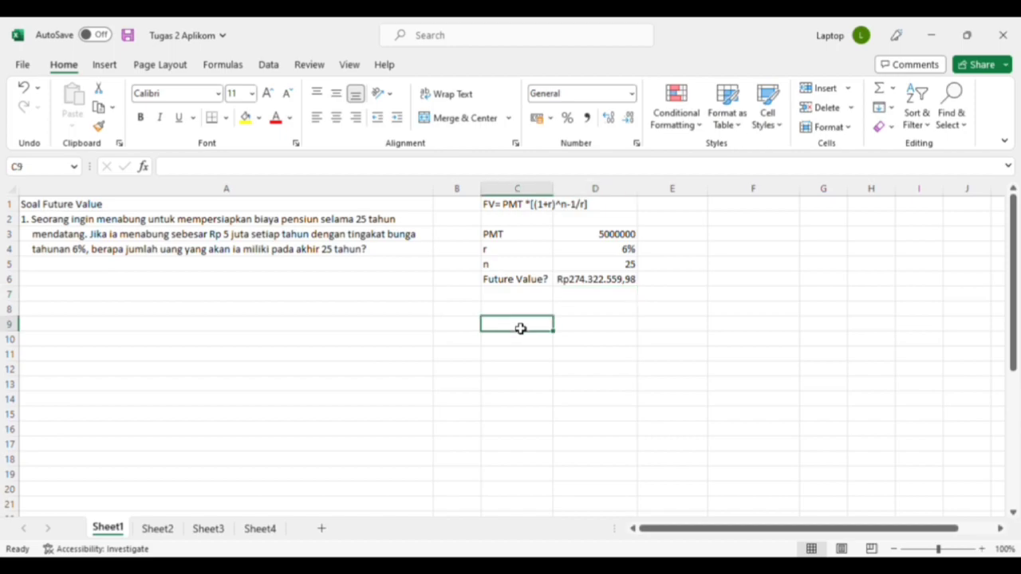
text(Pe)
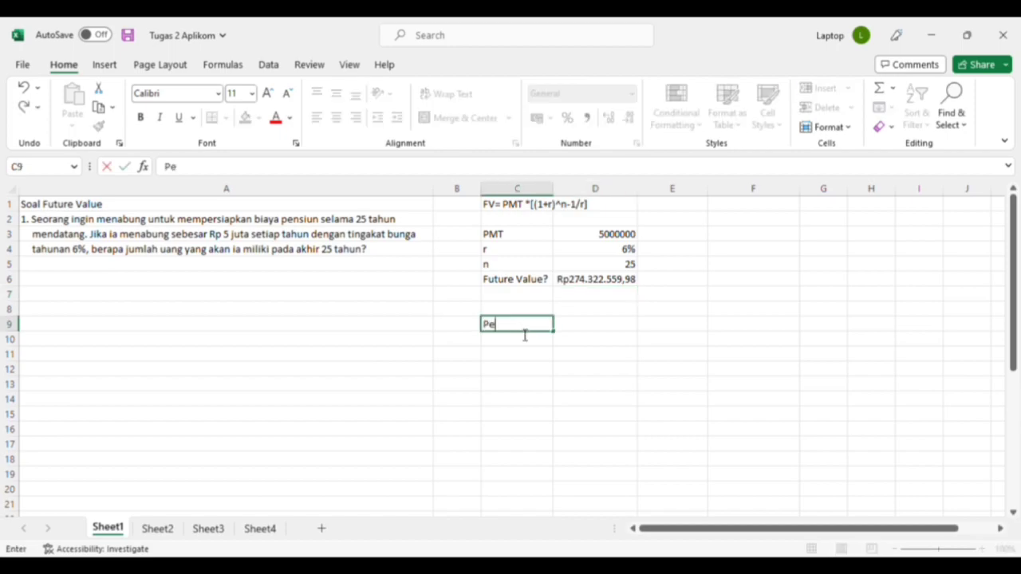
text(riode)
key(Return)
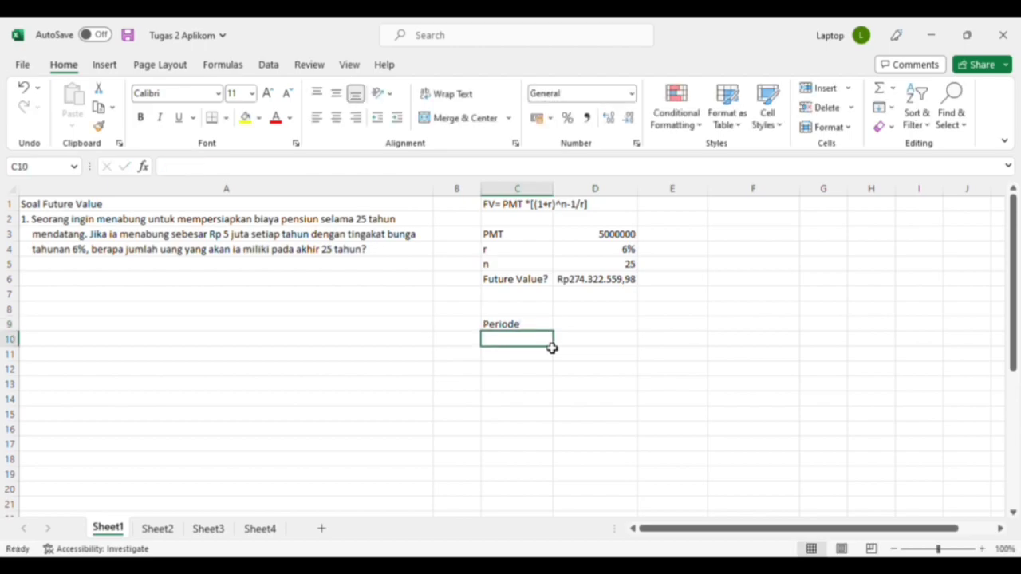
text(1)
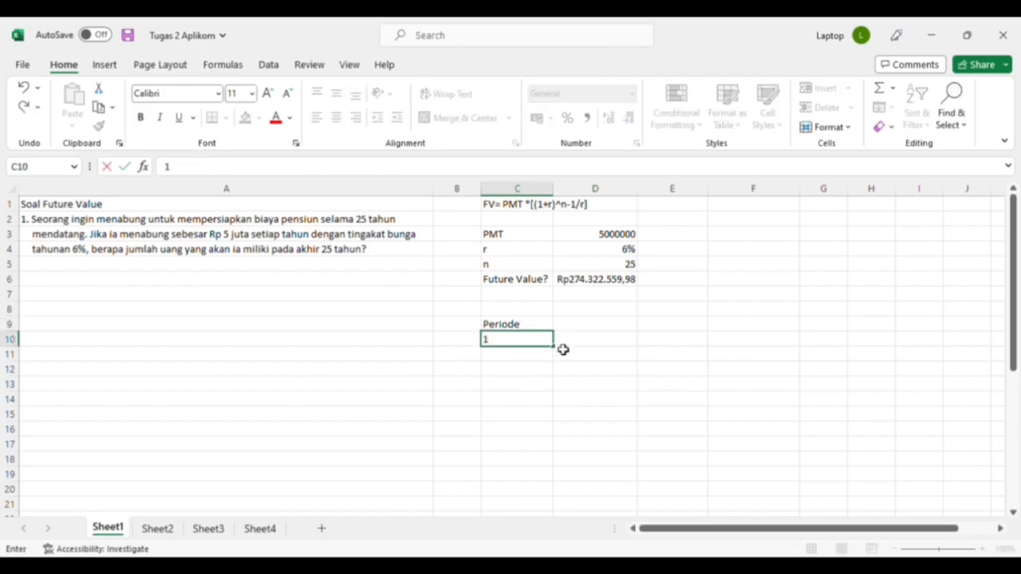
click(561, 354)
drag(559, 354, 534, 460)
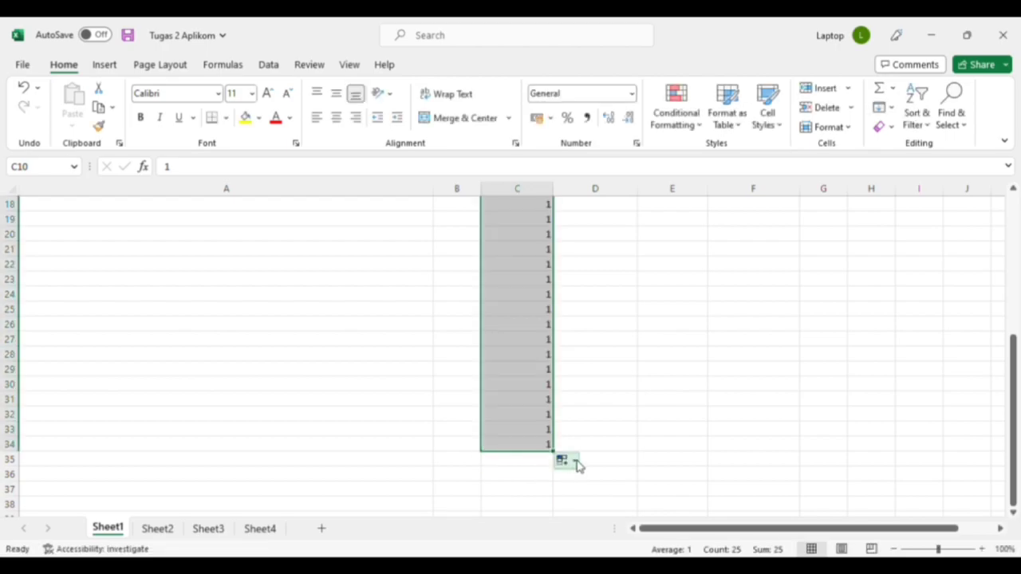
click(587, 392)
scroll(590, 399, down, 4)
scroll(592, 400, up, 1)
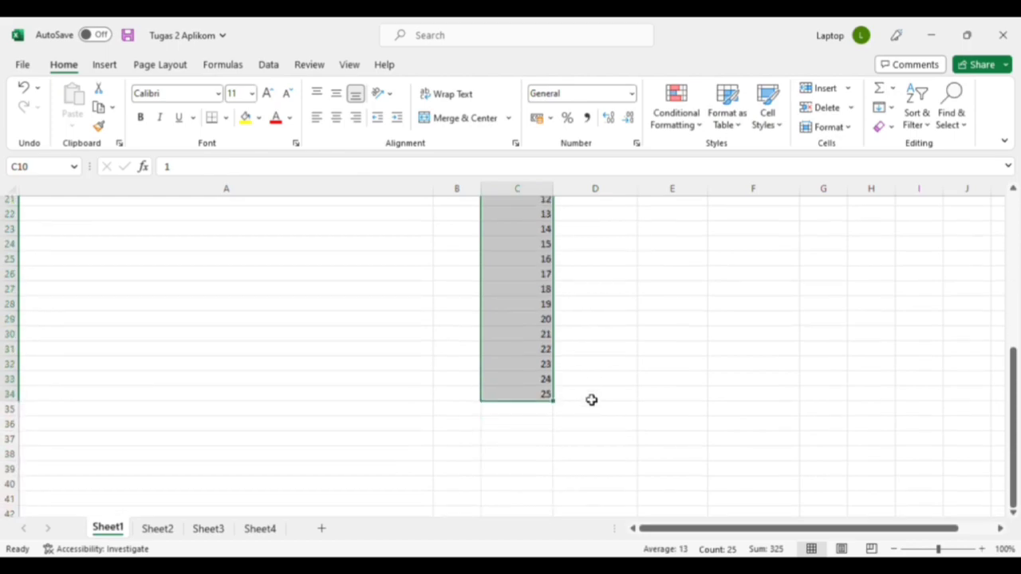
Add a Cash Flow column headed in D9 and fill 5000000 for all 25 periods in D10:D34.
scroll(592, 400, up, 6)
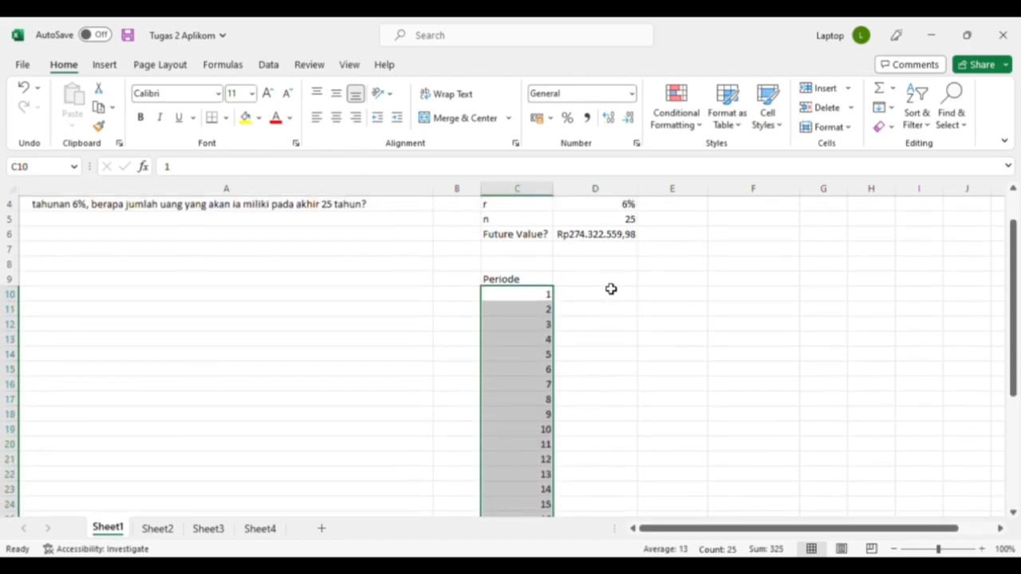
click(612, 283)
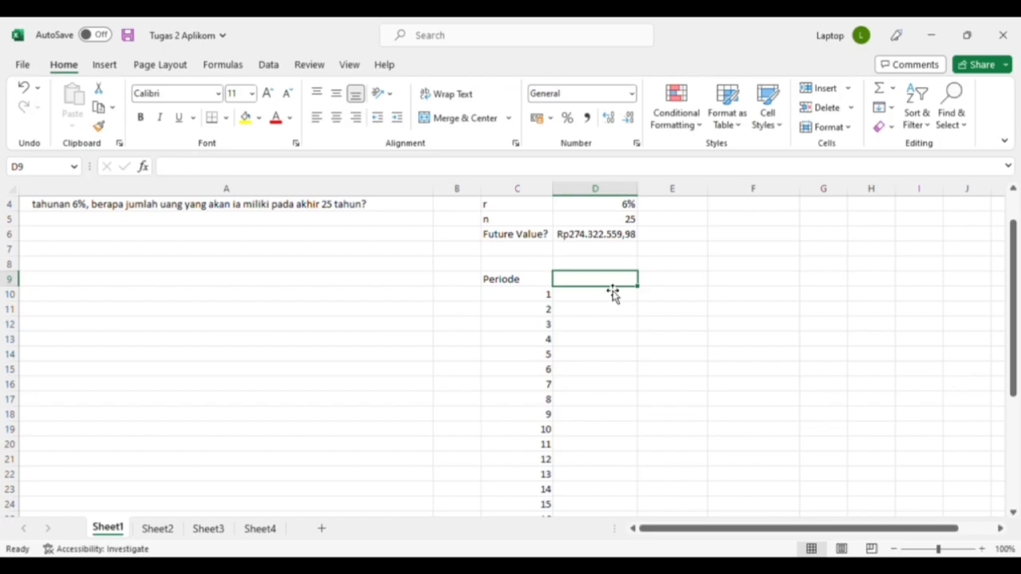
text(Cas)
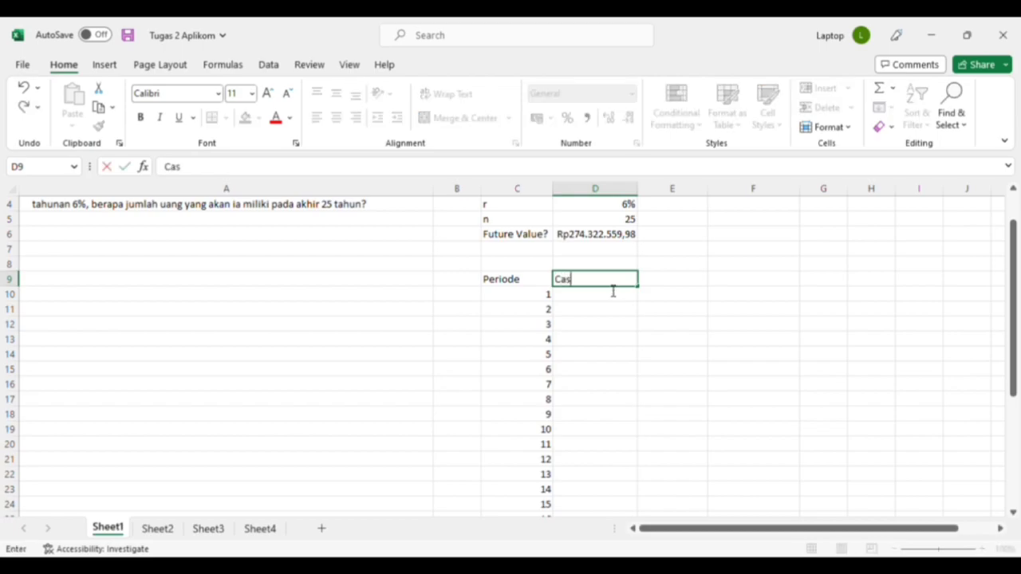
text(h Flow)
click(612, 301)
text(5)
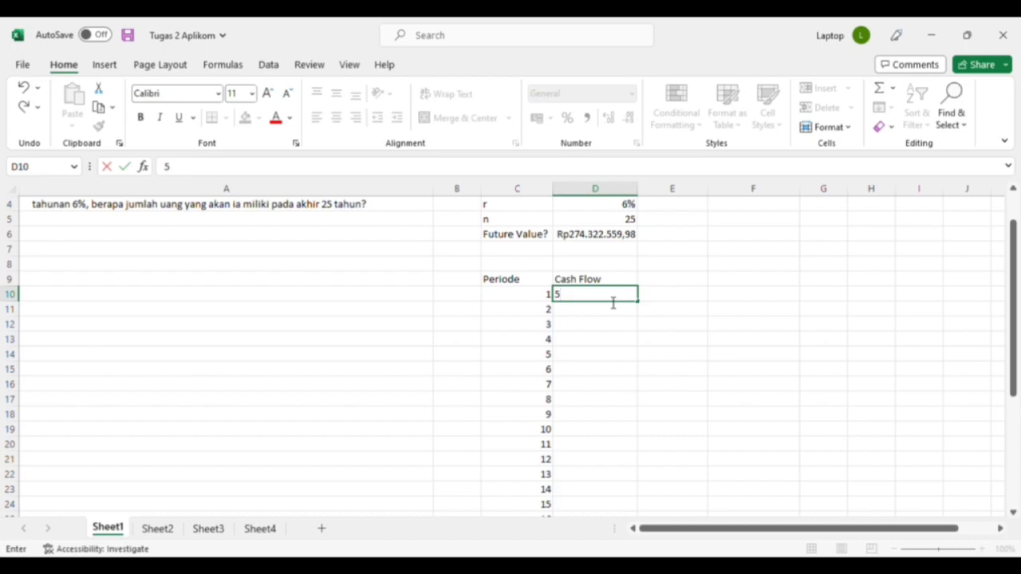
text(000000)
drag(638, 301, 641, 497)
scroll(643, 500, up, 5)
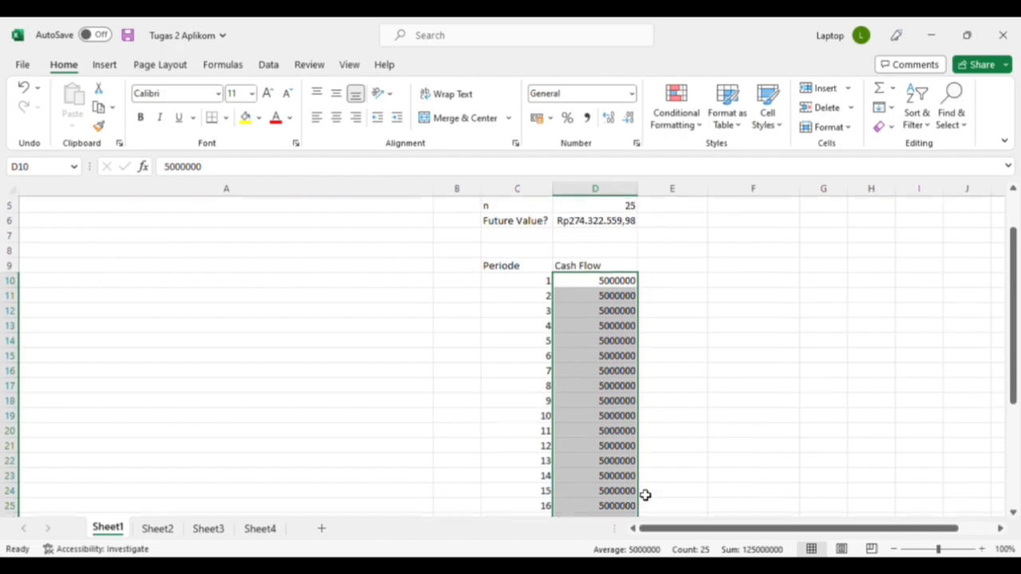
Add a Discount Rate column headed in E9 and fill 6% for all 25 periods in E10:E34.
click(673, 335)
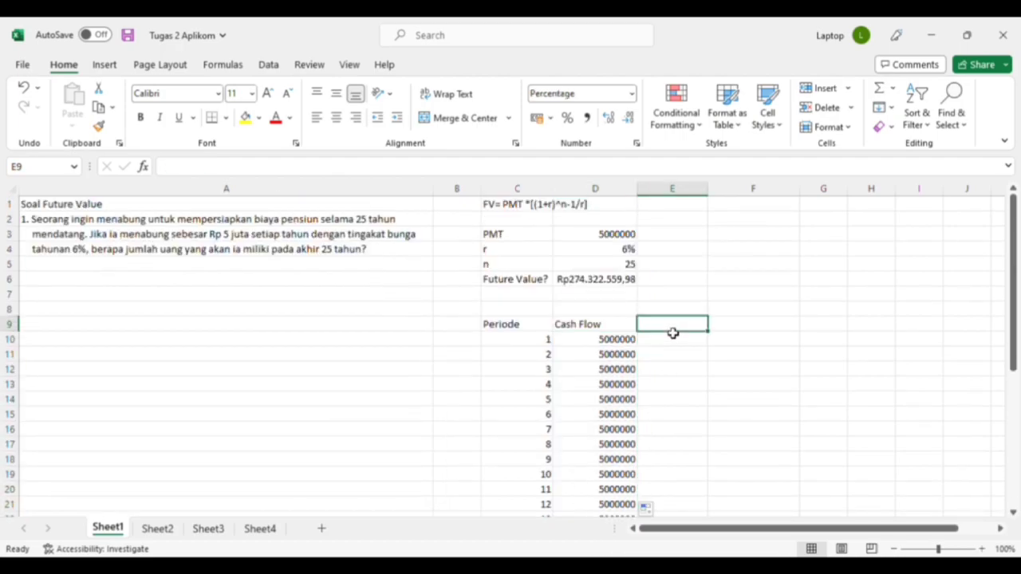
text(D)
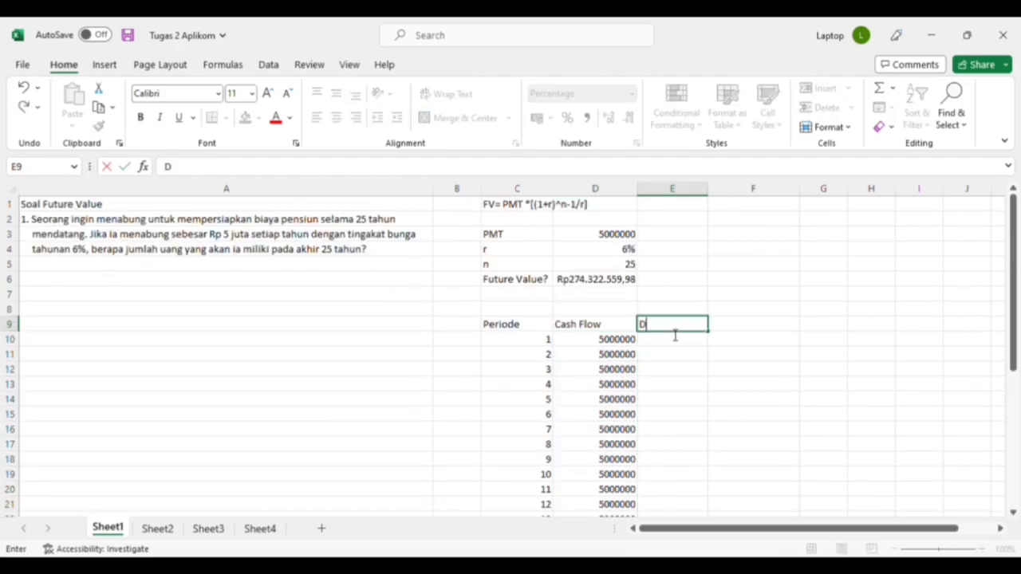
text(iscount Rate)
click(675, 339)
text(6%)
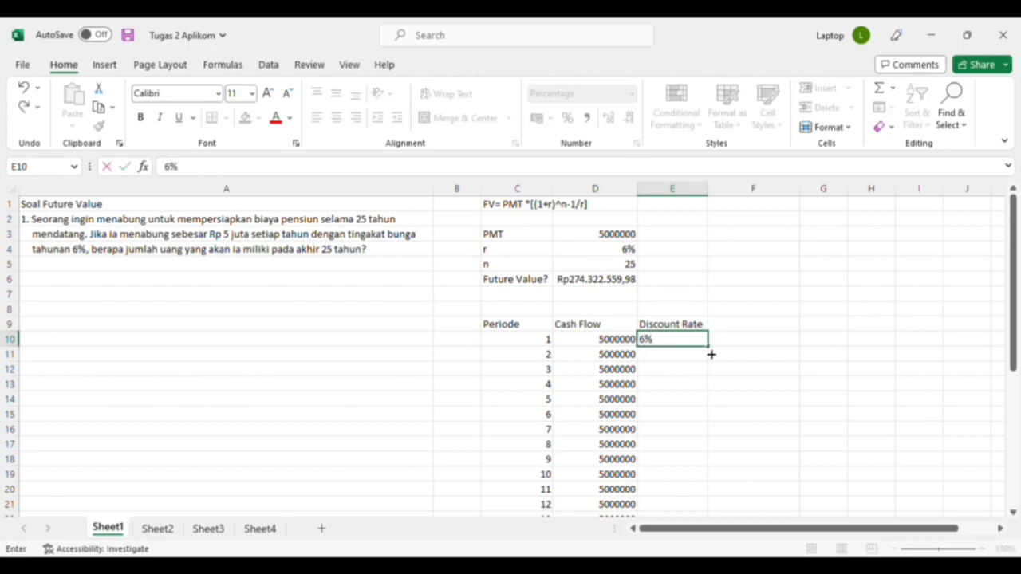
drag(711, 354, 705, 495)
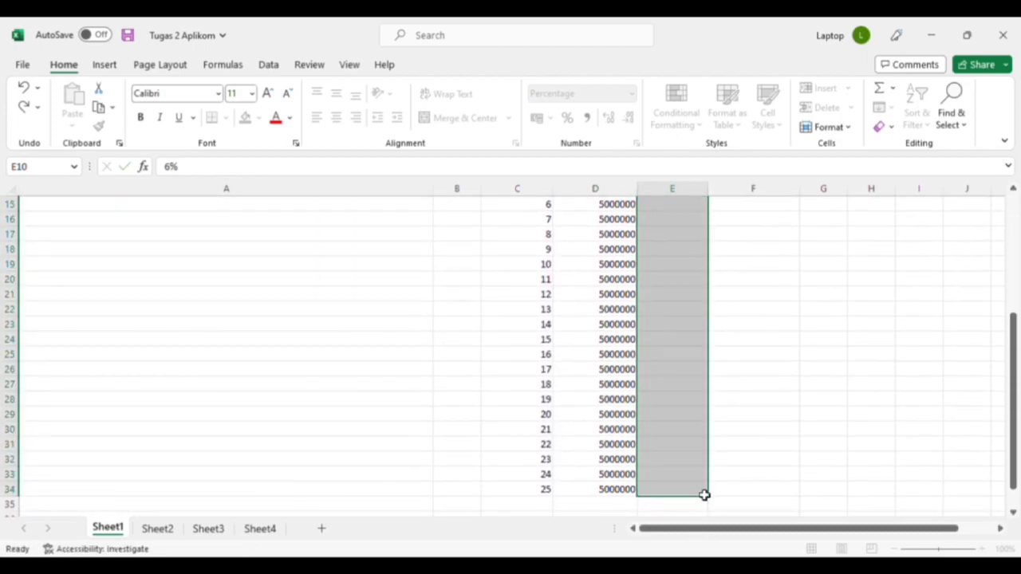
scroll(848, 461, up, 5)
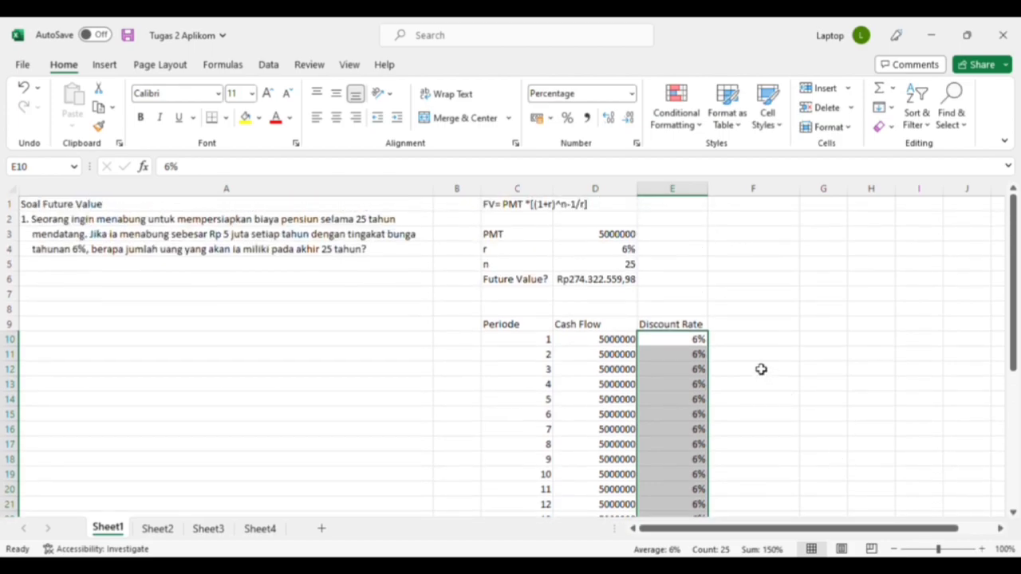
Add a column headed "Future Value (FV)" in F9 and enter a dash for period 1 in F10.
click(751, 327)
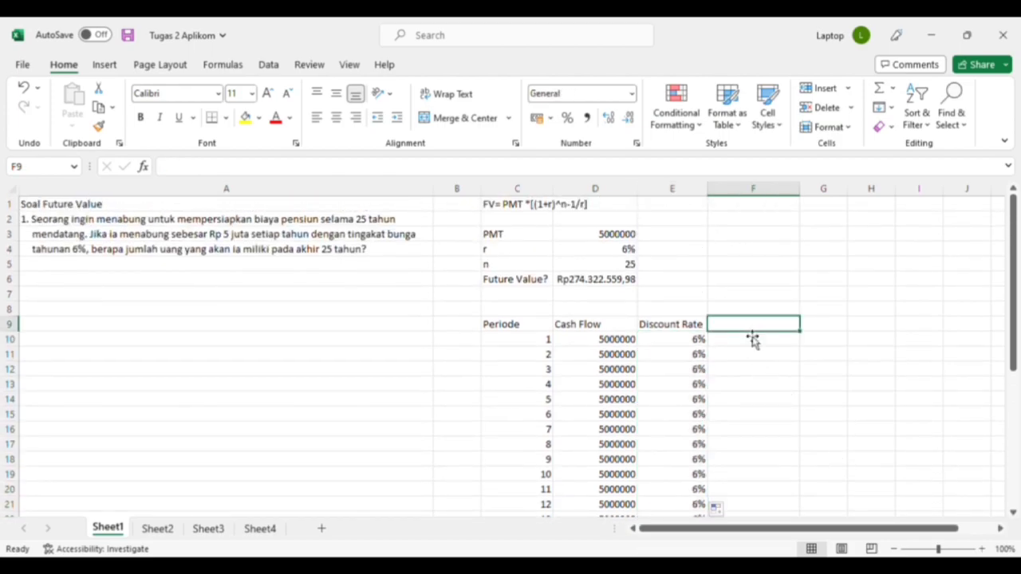
text(F)
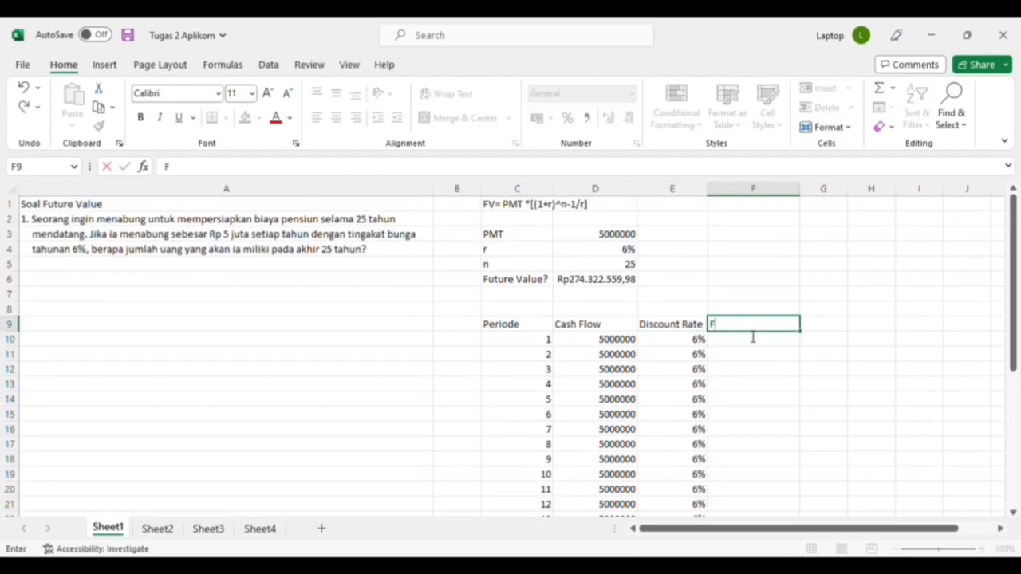
text(uture Valu)
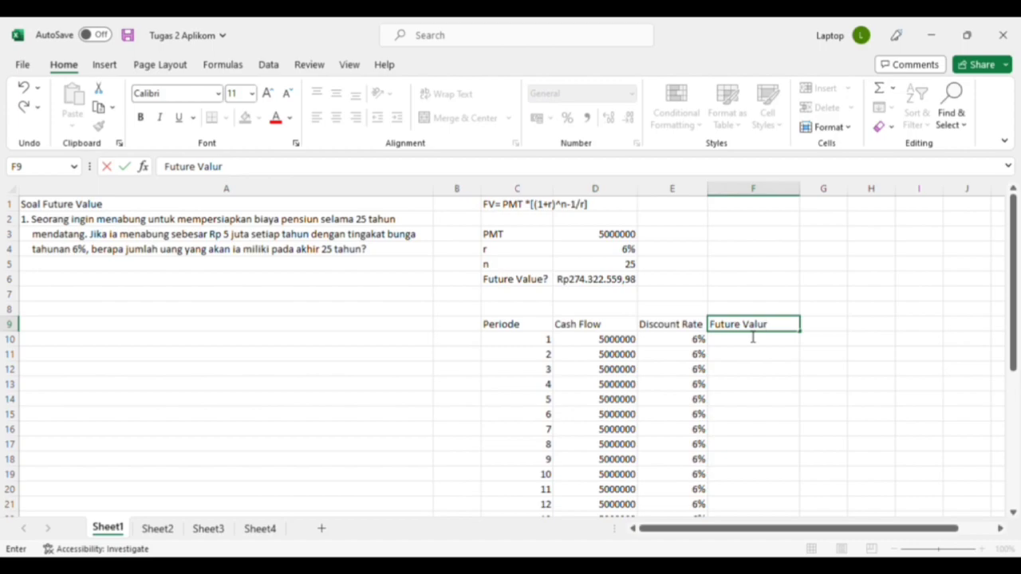
text(e (FV))
scroll(784, 306, down, 1)
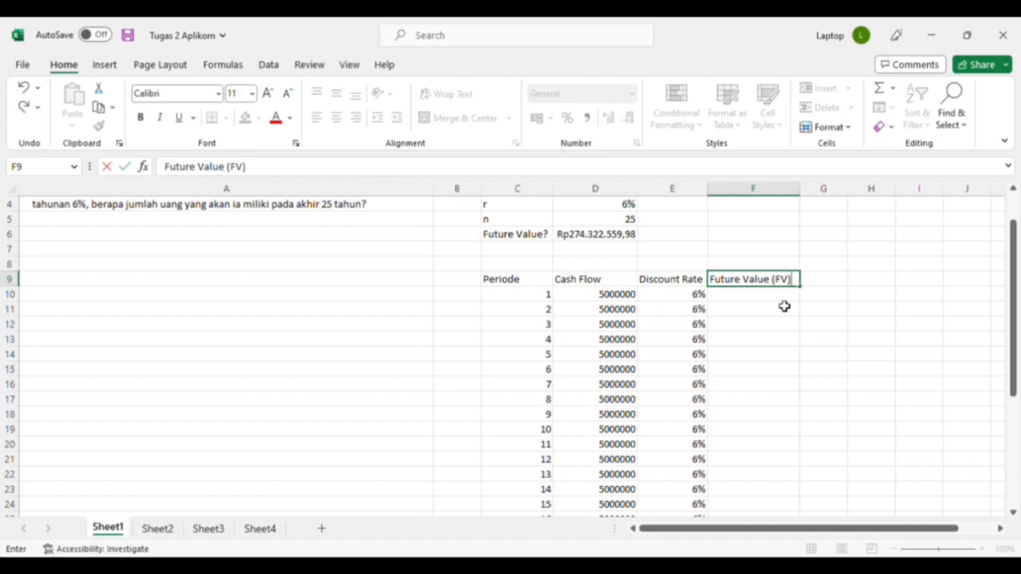
scroll(784, 307, up, 1)
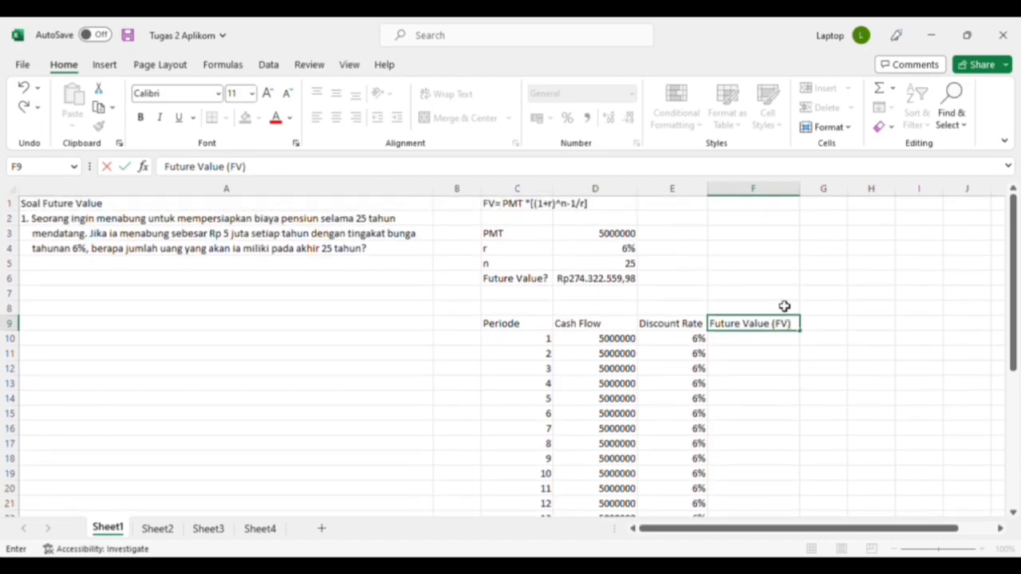
click(753, 348)
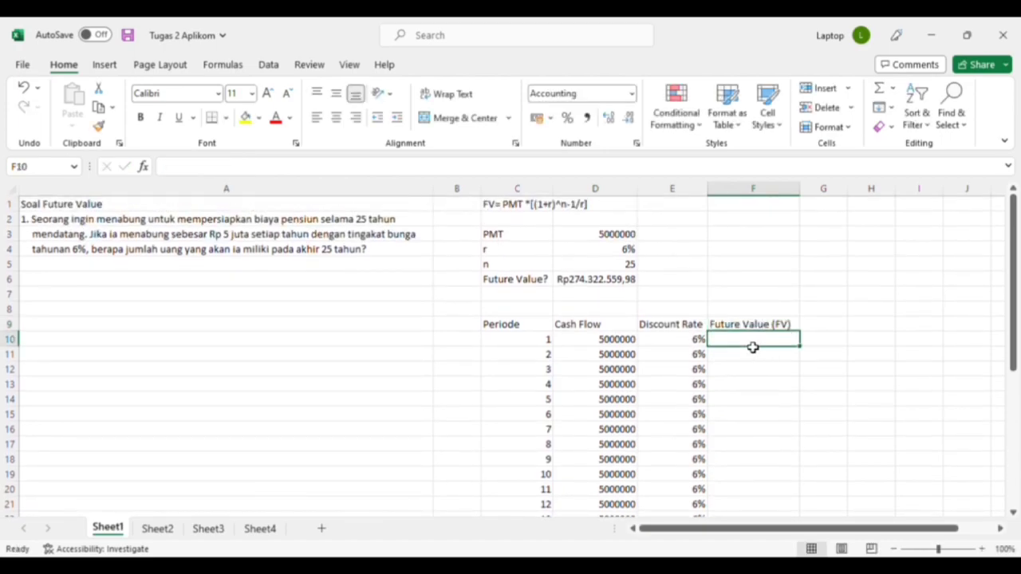
text(=)
key(Return)
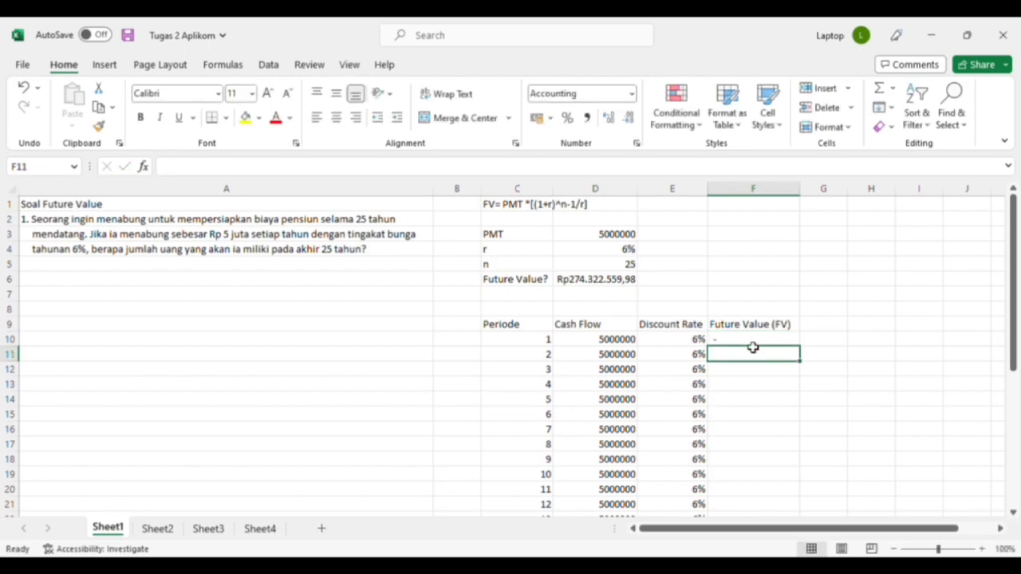
Calculate the period 2 future value in F11 with the formula =D10*(1+E11)+D11.
text(=)
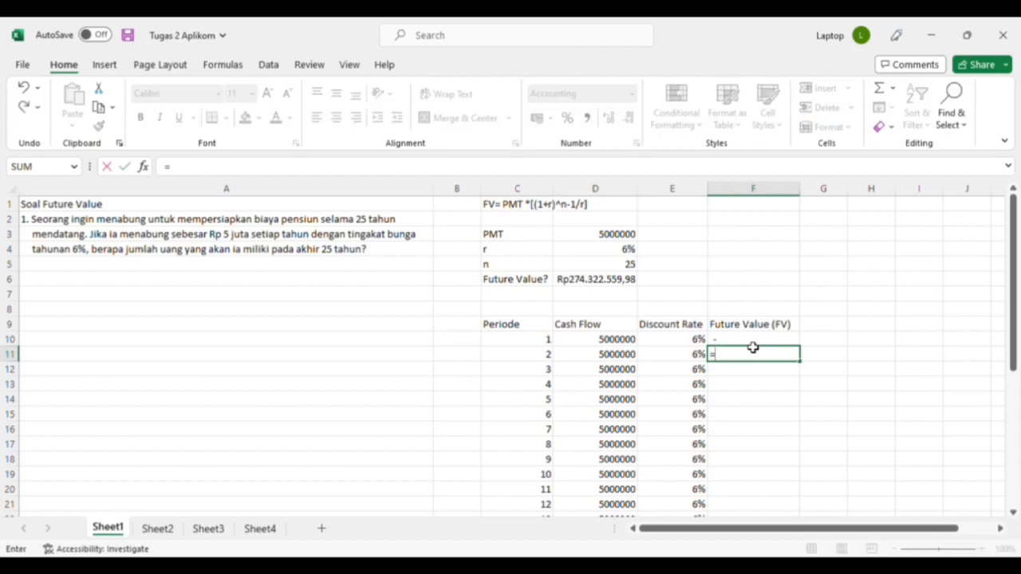
click(630, 342)
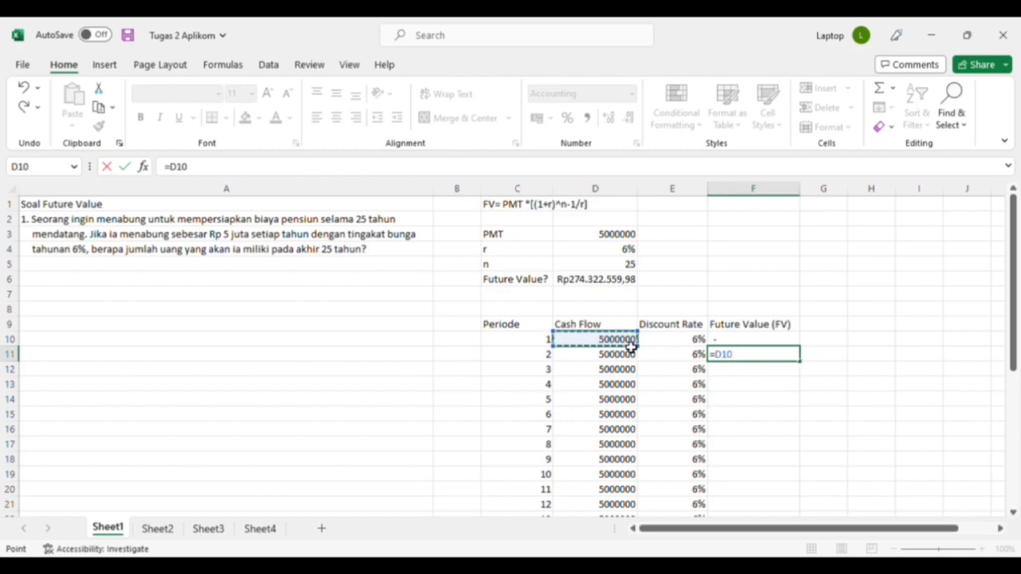
text(*)
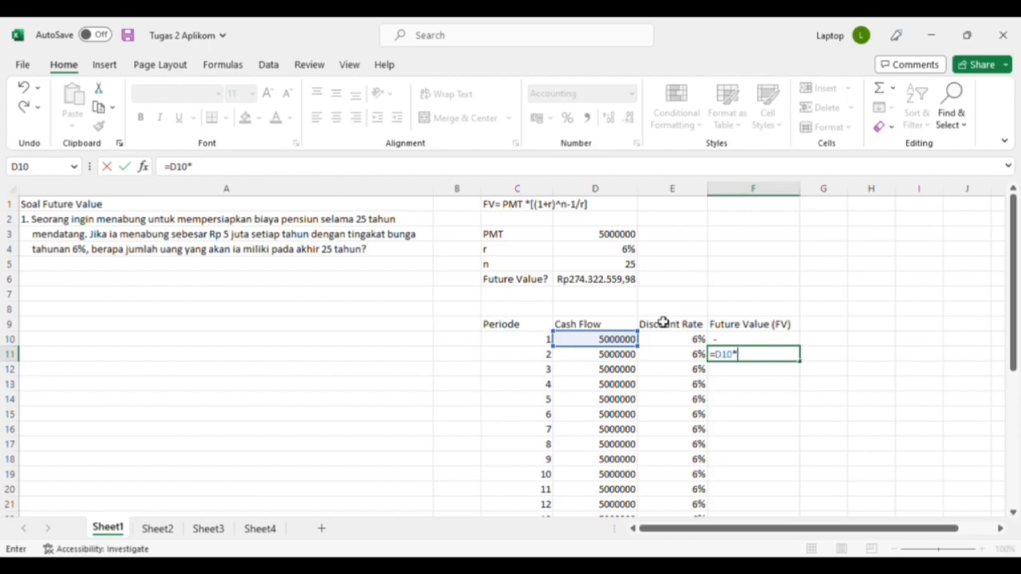
text((1+)
click(663, 360)
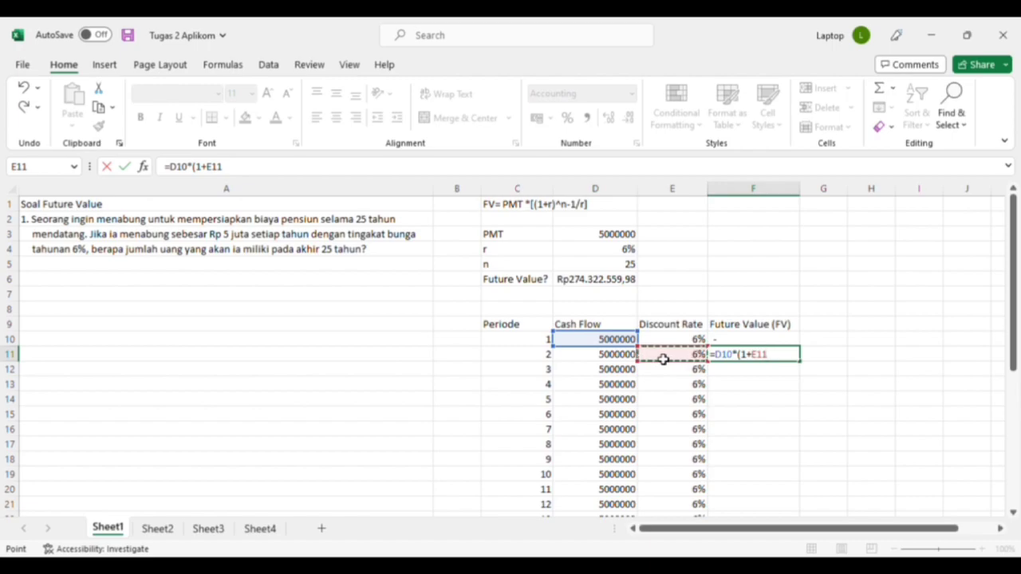
text()+)
click(627, 357)
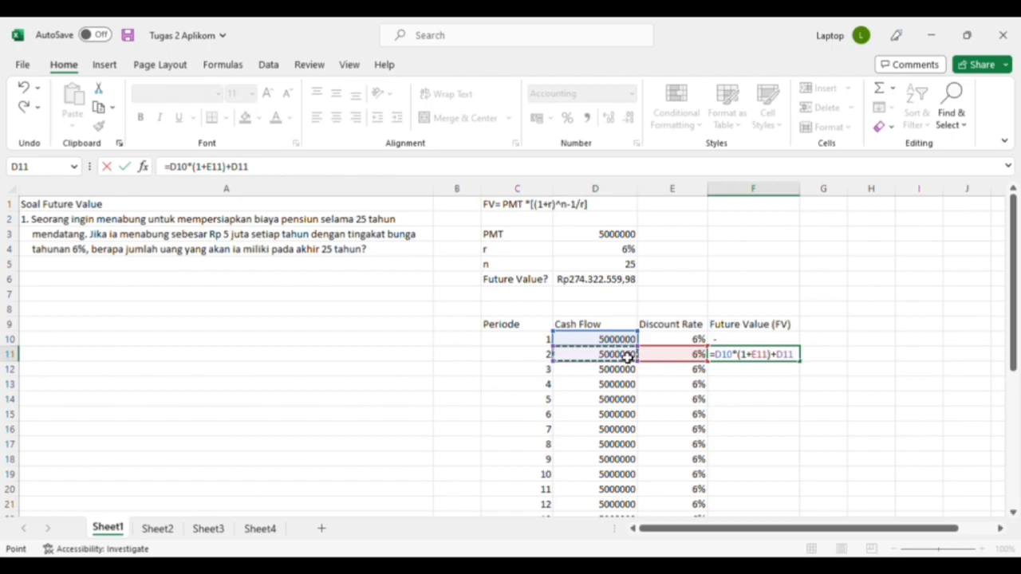
key(Return)
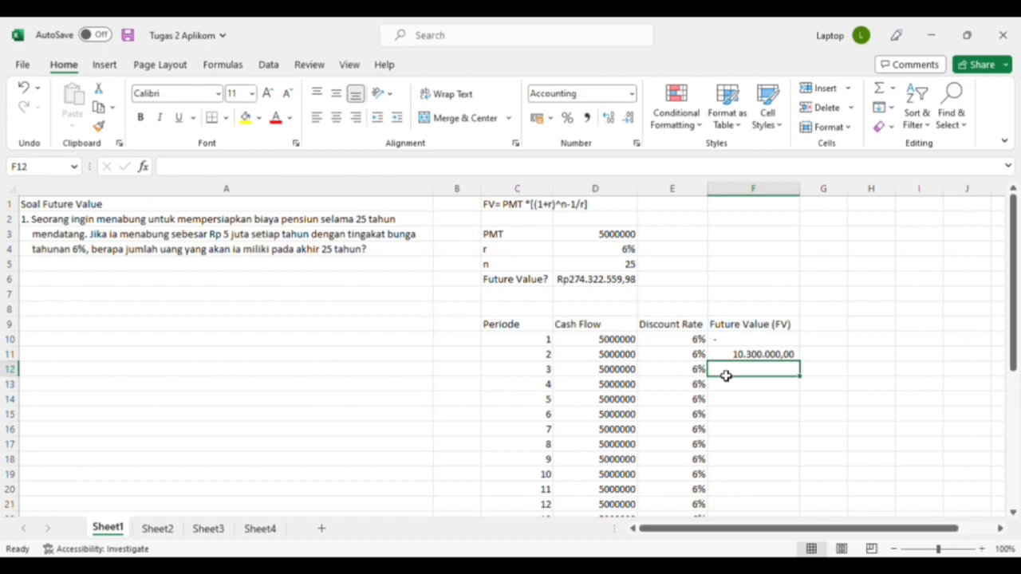
Calculate the period 3 future value in F12 with the formula =F11*(1+E12)+D12.
text(=)
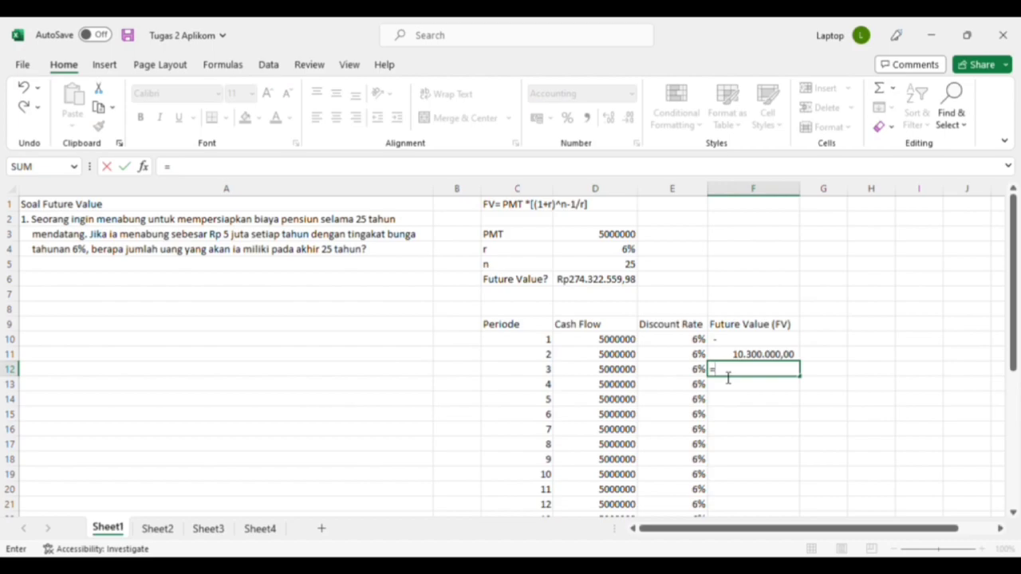
click(747, 356)
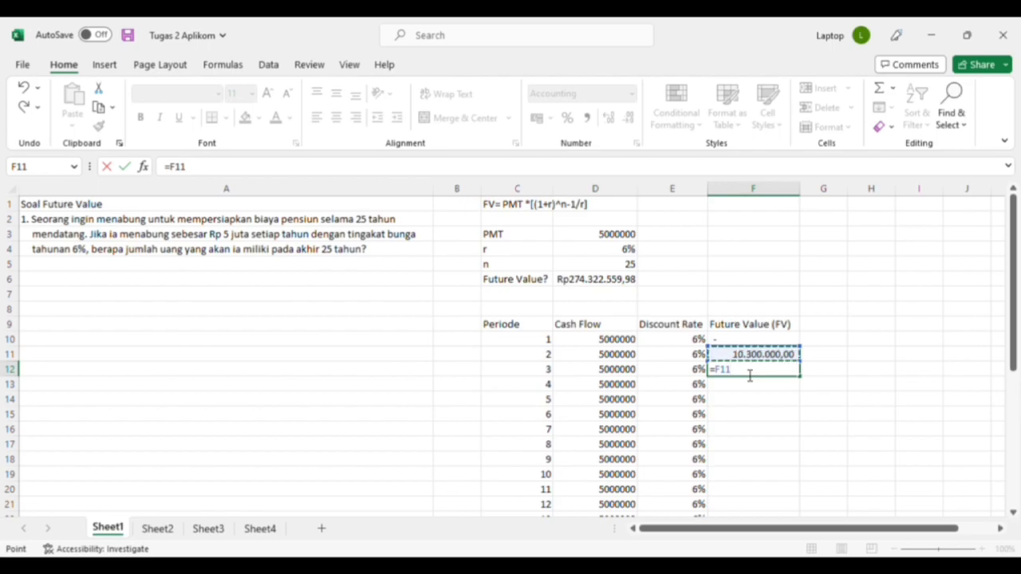
text(*(1+)
click(657, 372)
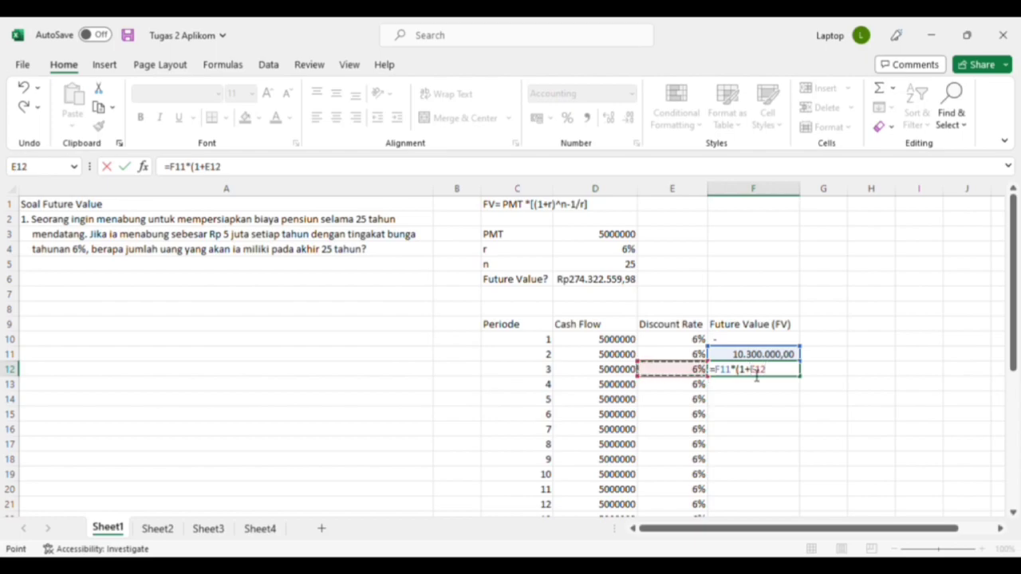
text()+)
click(629, 375)
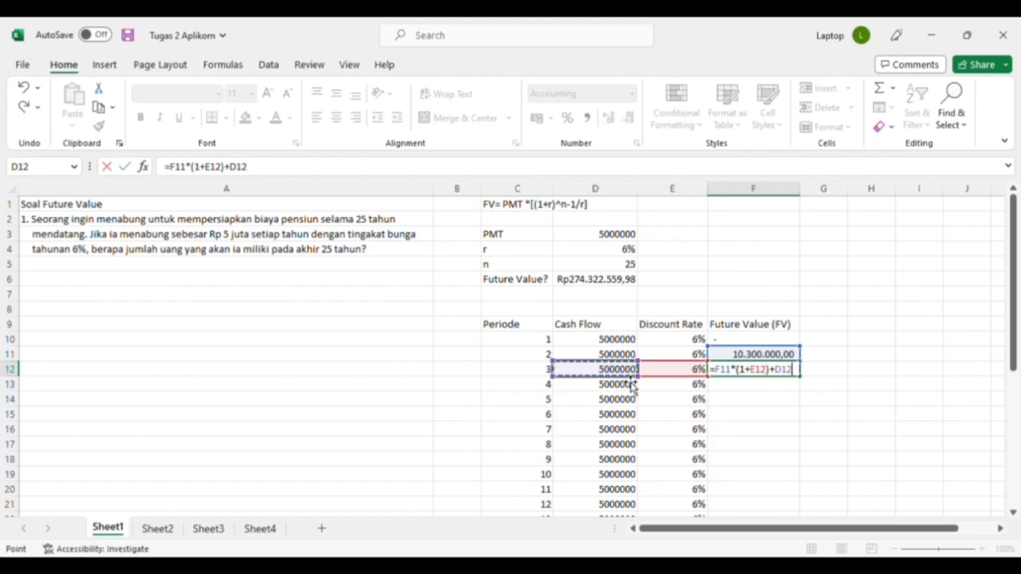
key(Return)
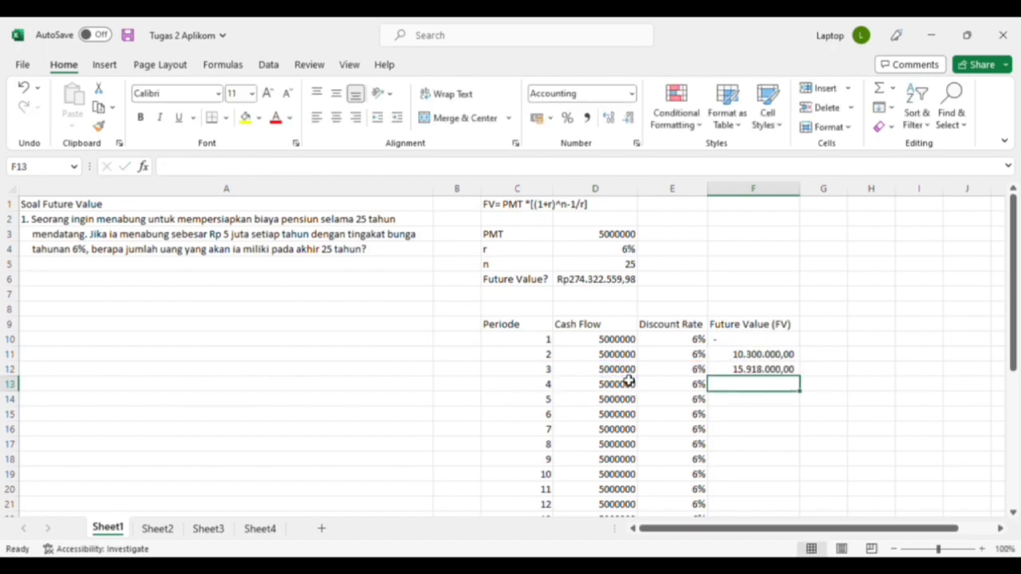
Fill the F12 formula down through F34 and check the period 25 result against the future value in D6.
click(768, 369)
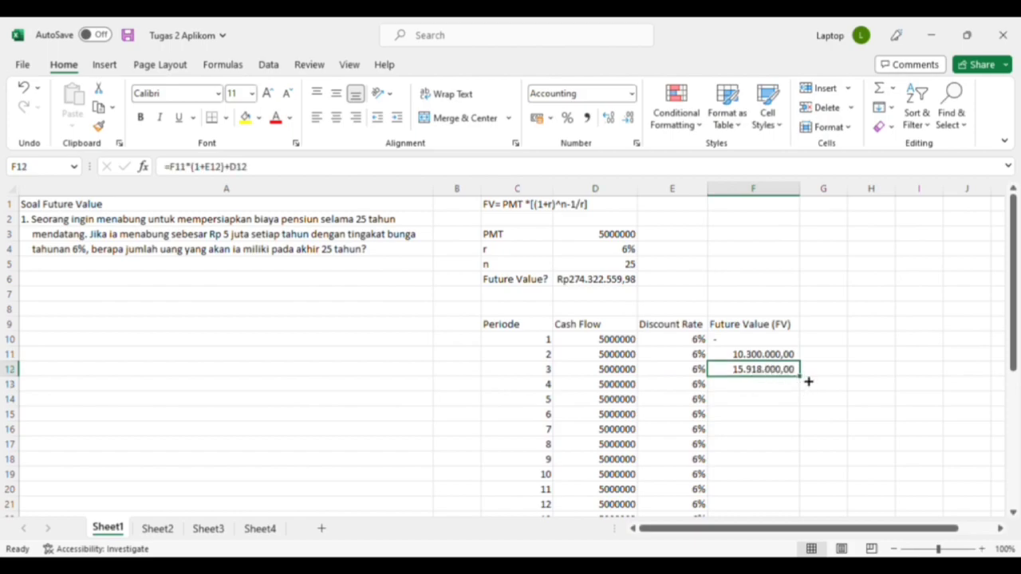
drag(805, 382, 802, 500)
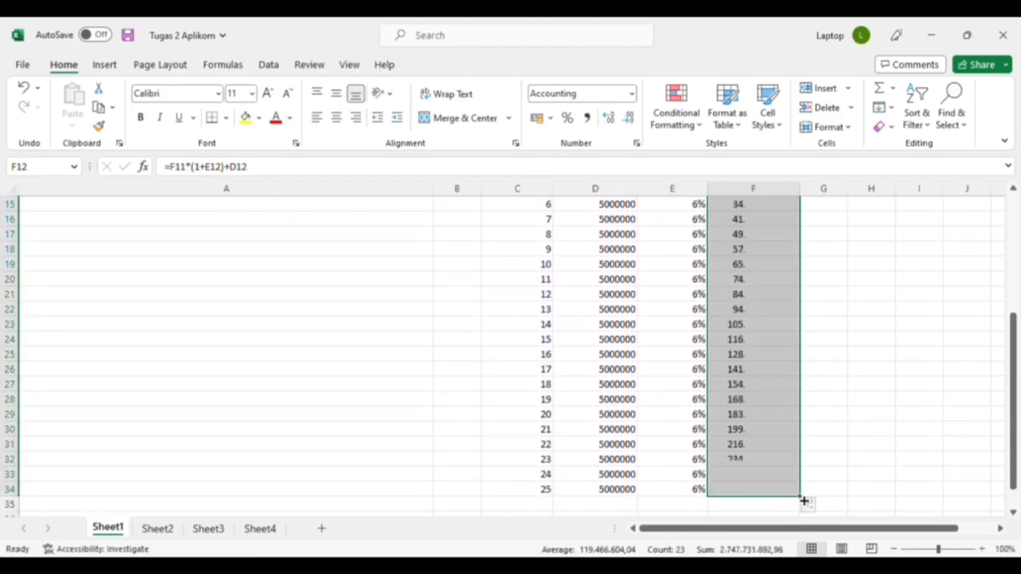
click(835, 477)
click(801, 492)
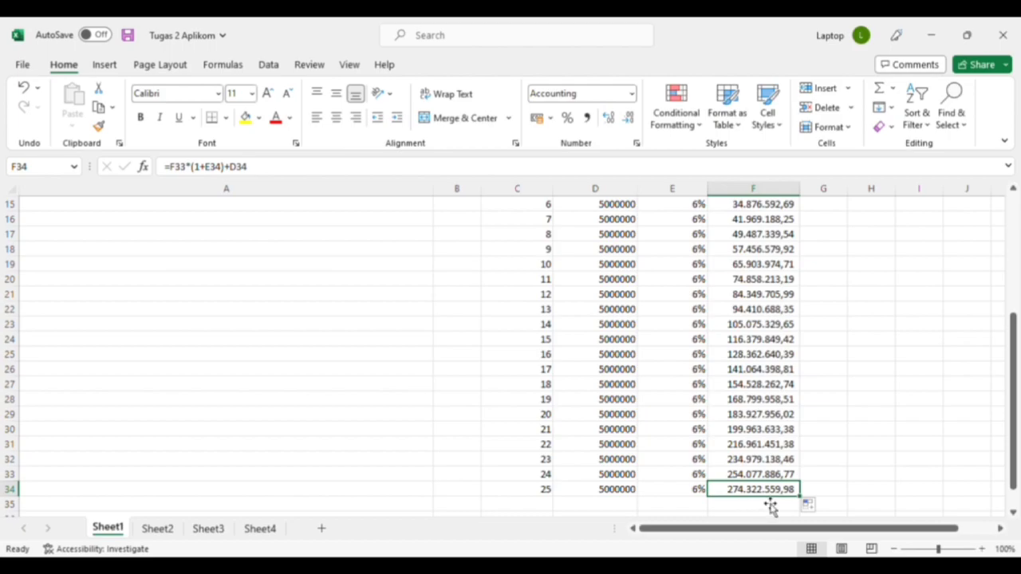
scroll(771, 508, up, 5)
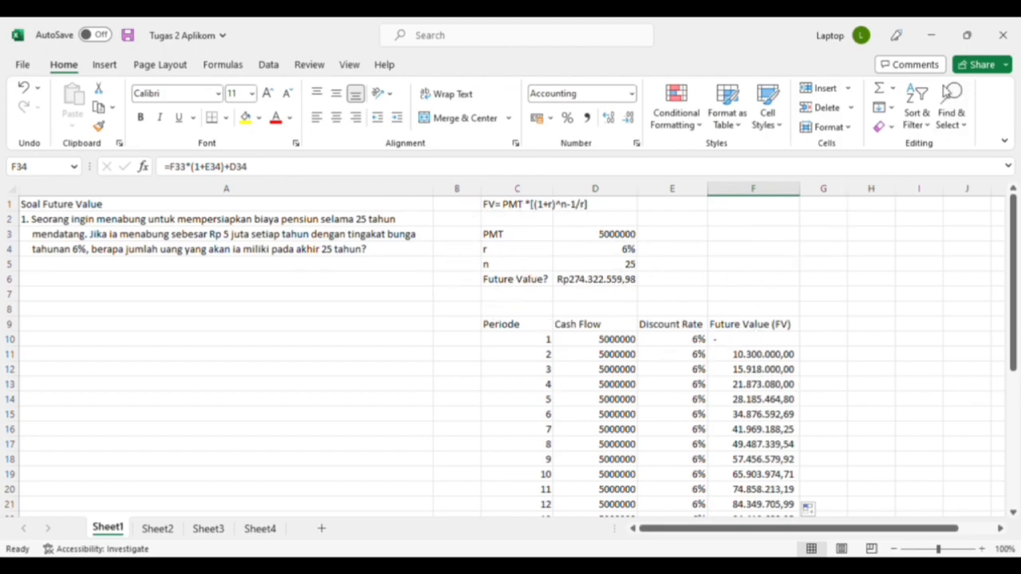
On Sheet2, enter the label PV with 10000000 in D1:E1 for problem 2.
key(ctrl+Page_Down)
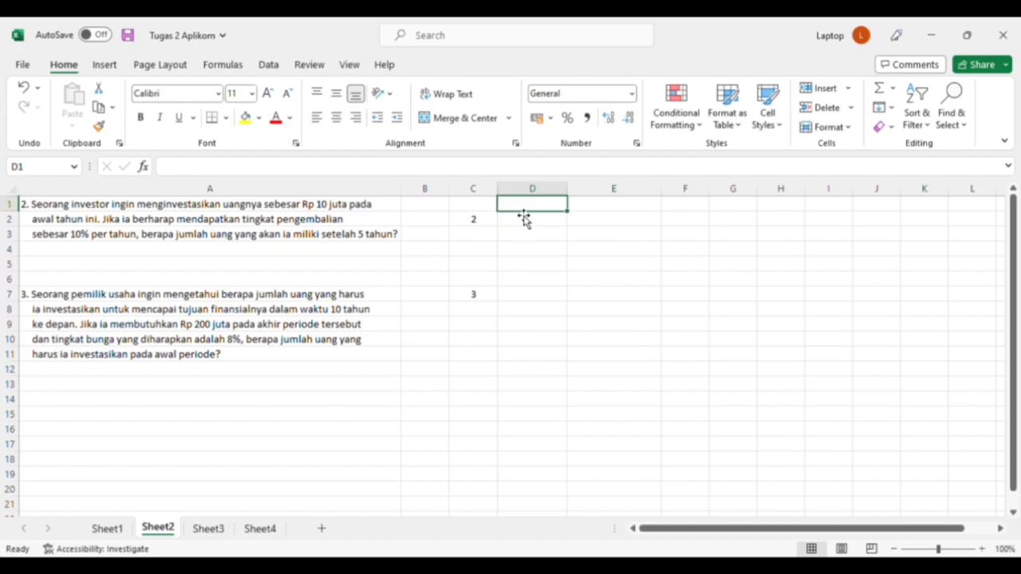
text(PV)
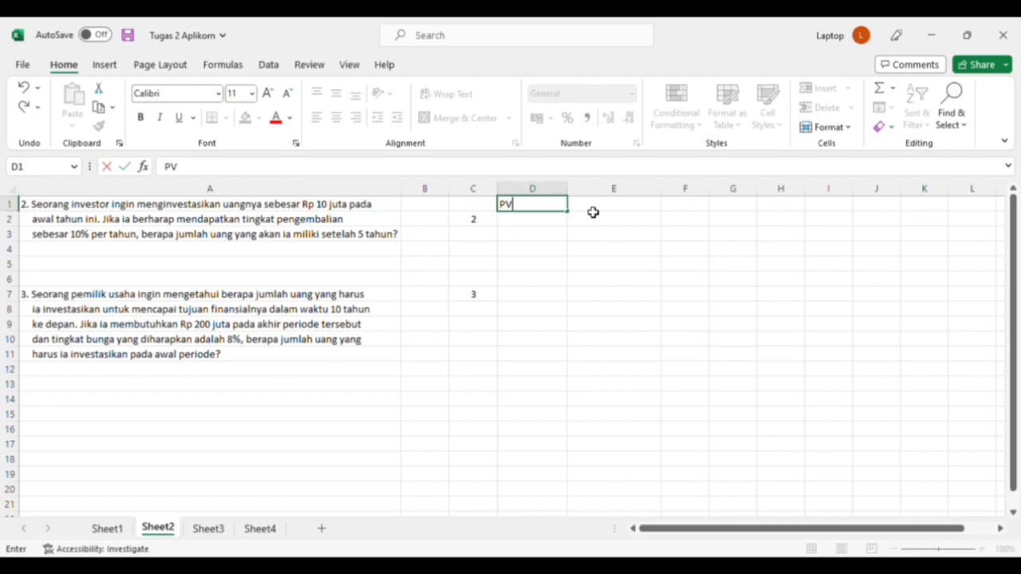
click(593, 212)
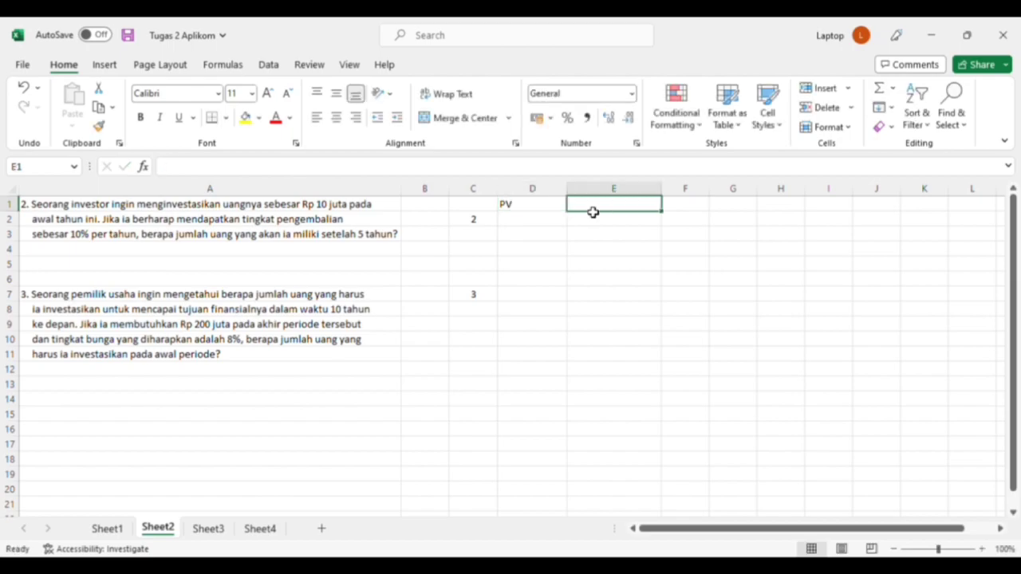
text(10000000)
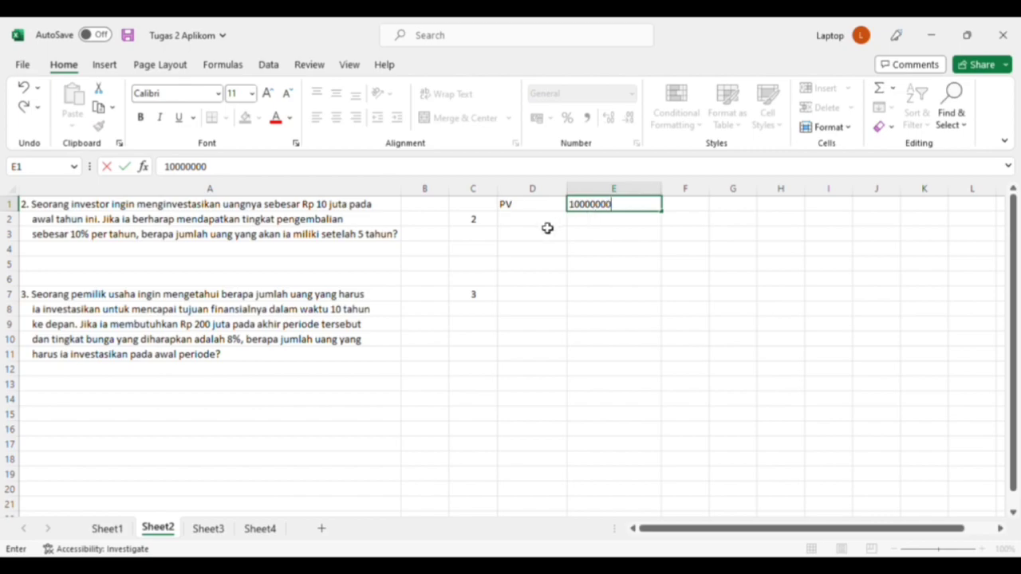
Enter the labels r with 10% and n with 5 in D2:E3 for problem 2.
click(547, 227)
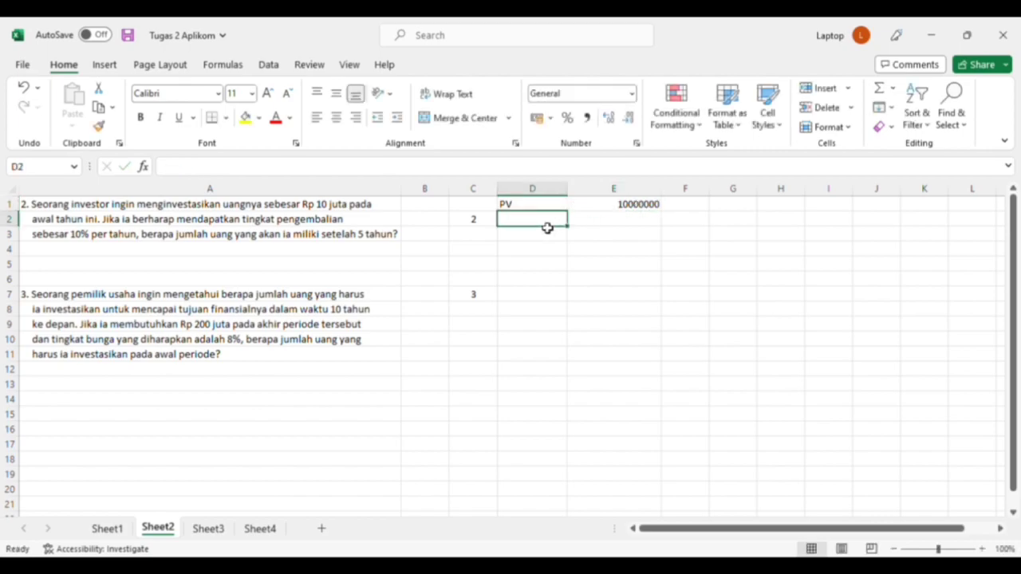
text(r)
key(Escape)
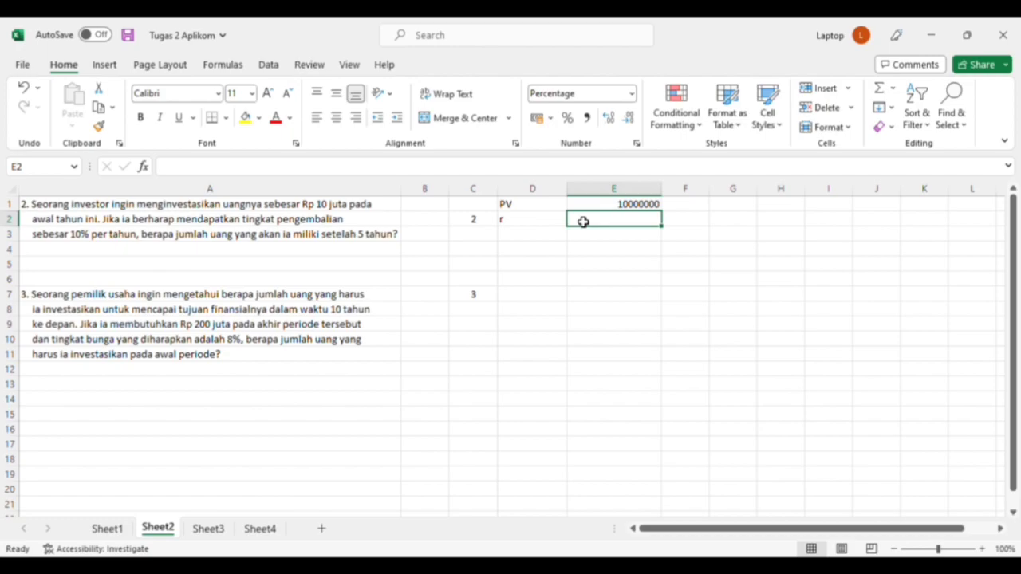
text(10)
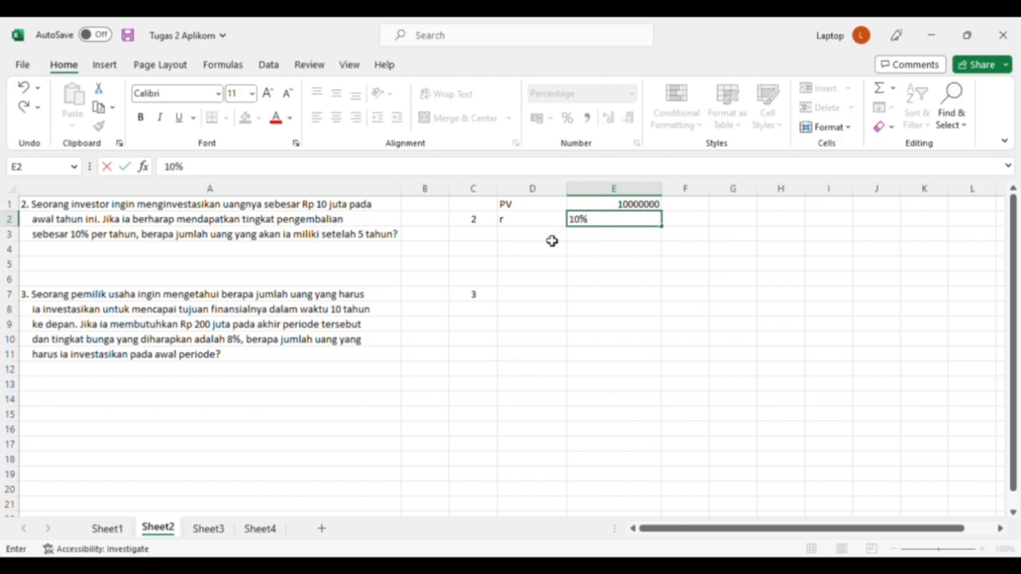
click(551, 240)
text(n)
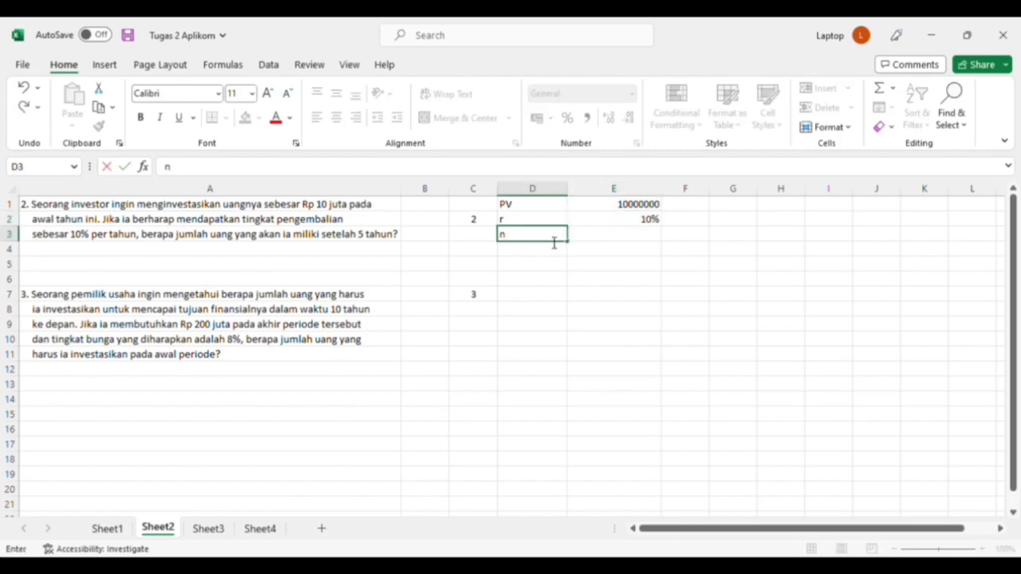
click(583, 240)
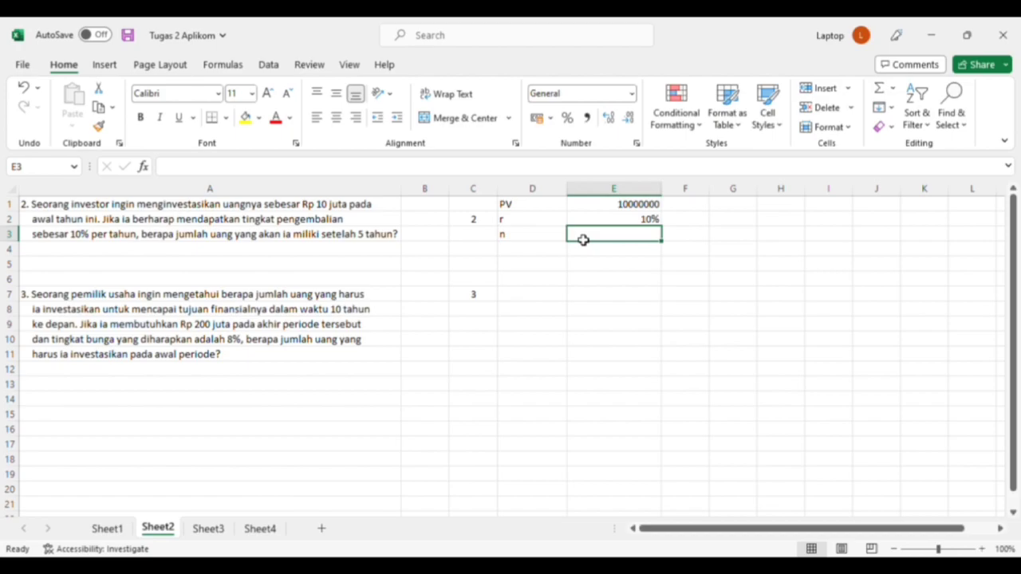
text(5)
Label cell D4 "Future Value?" below the problem 2 inputs.
click(543, 254)
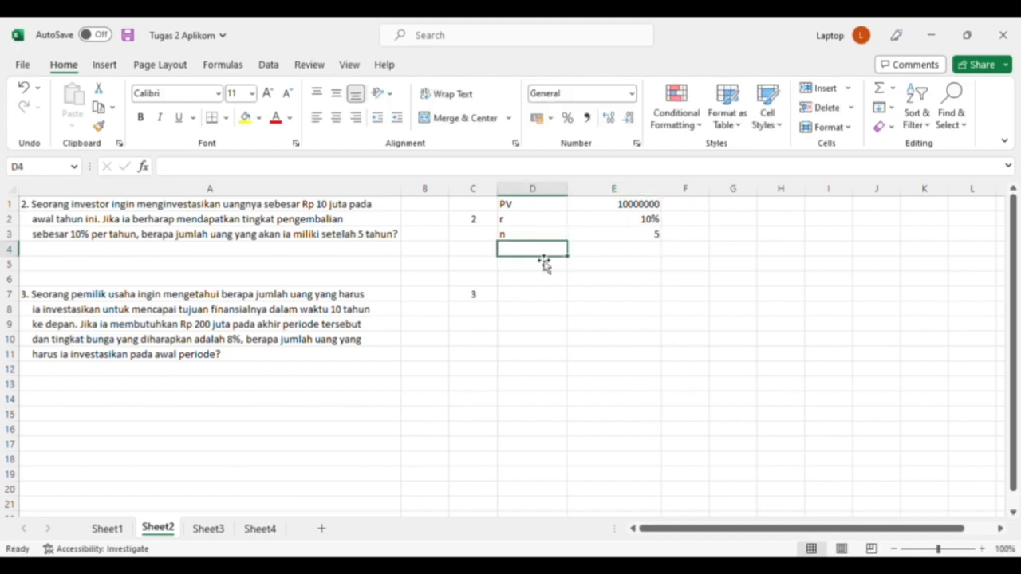
text(Fur)
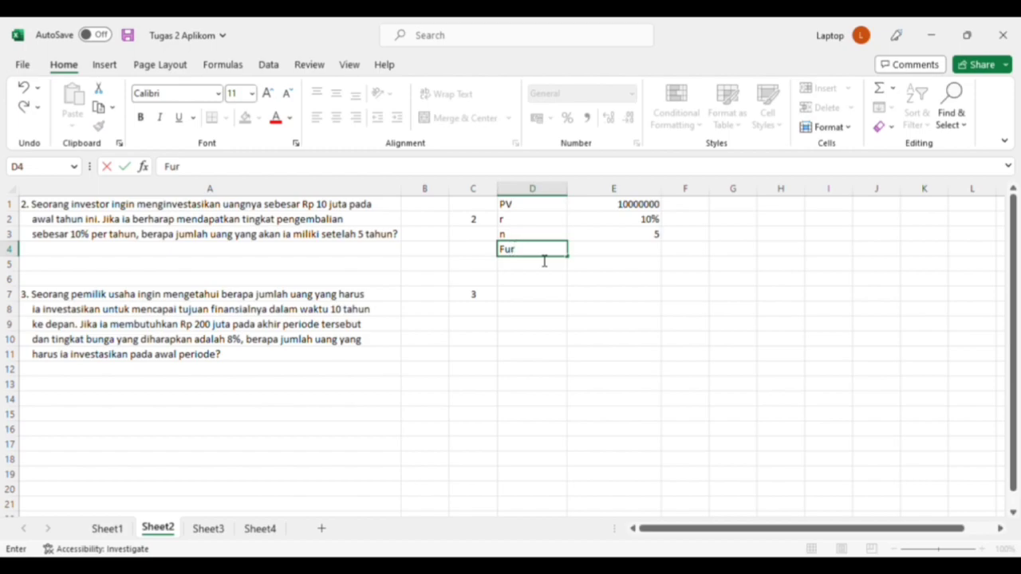
key(BackSpace)
text(ture Value?)
Calculate problem 2's future value in E4 with the formula =FV(E2;E3;;-E1).
click(584, 257)
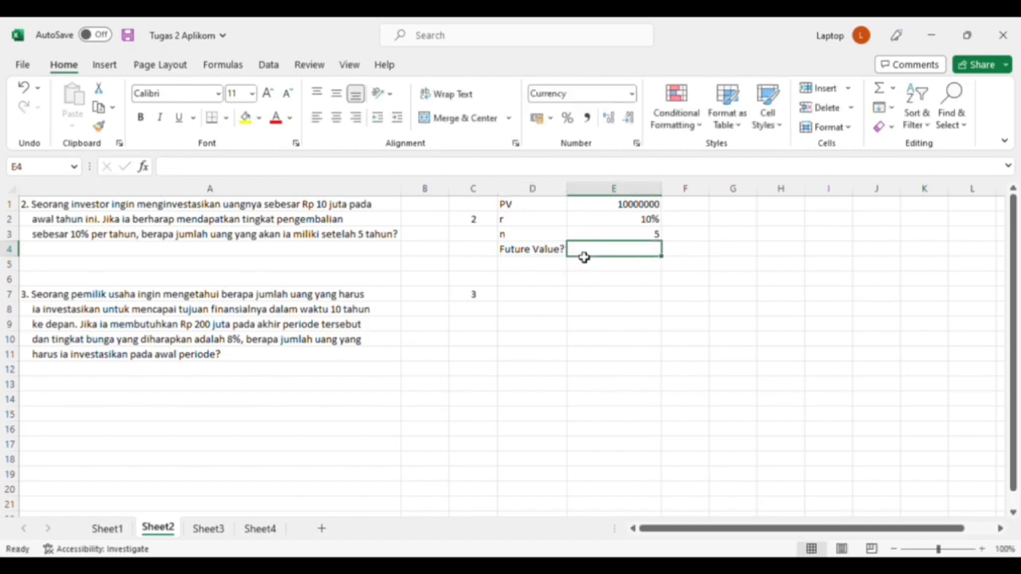
text(=)
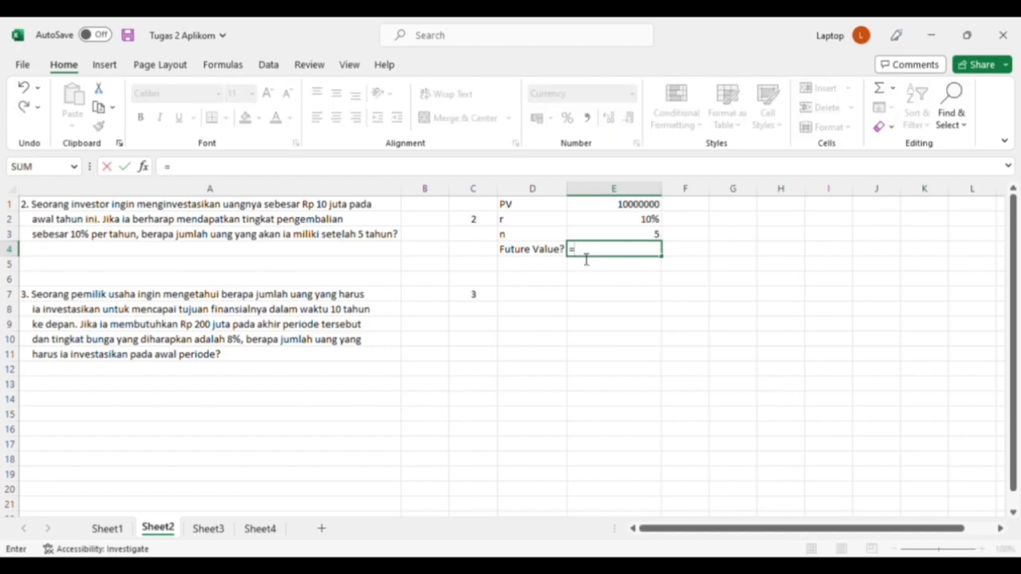
text(FV()
click(614, 225)
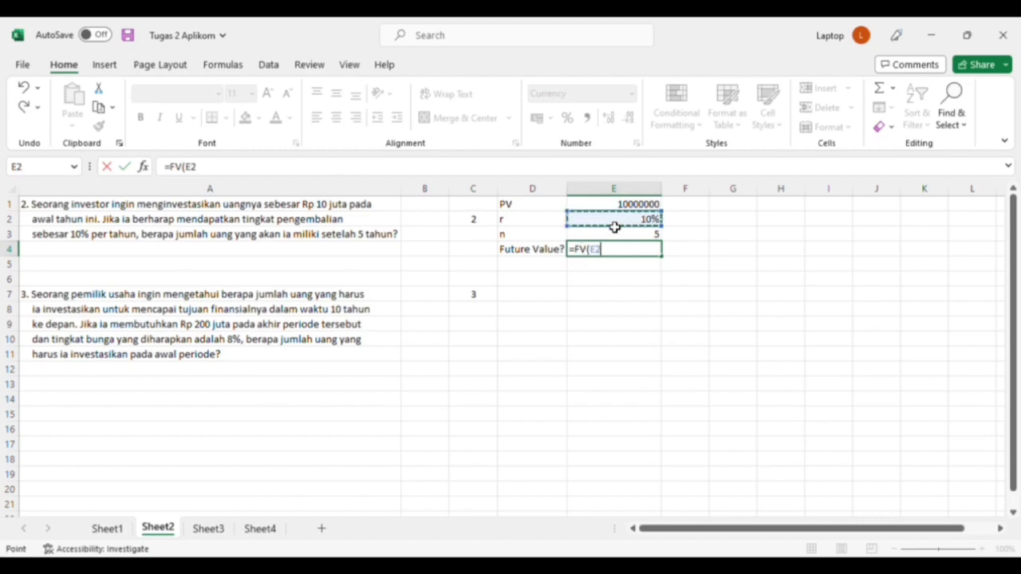
text(;)
click(620, 237)
text(;;-)
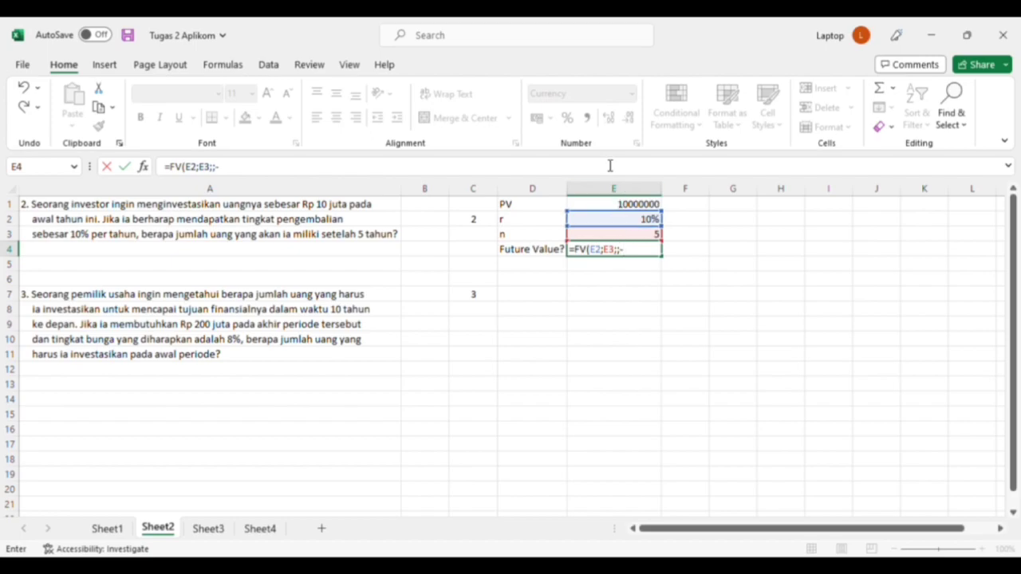
click(639, 207)
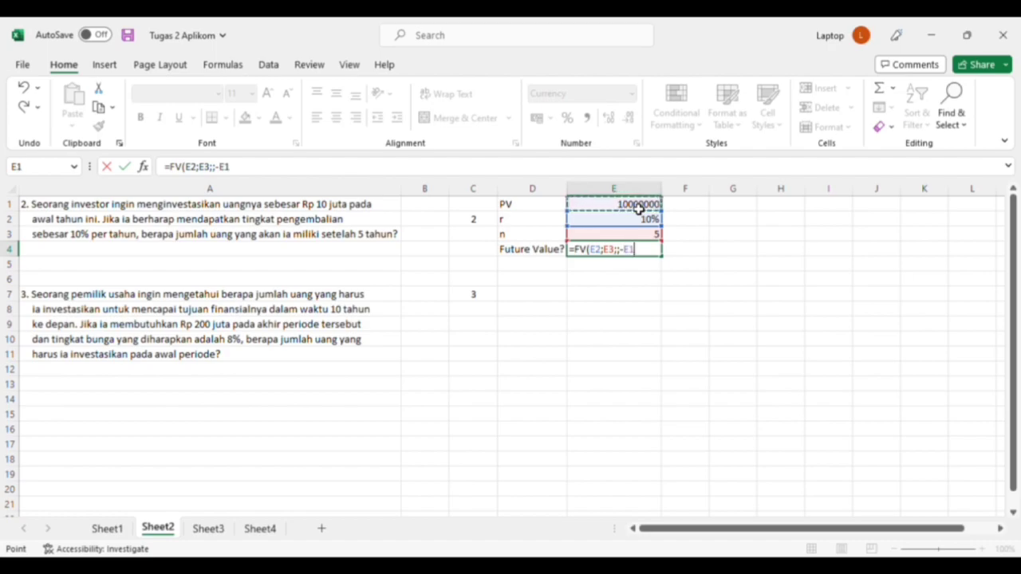
text())
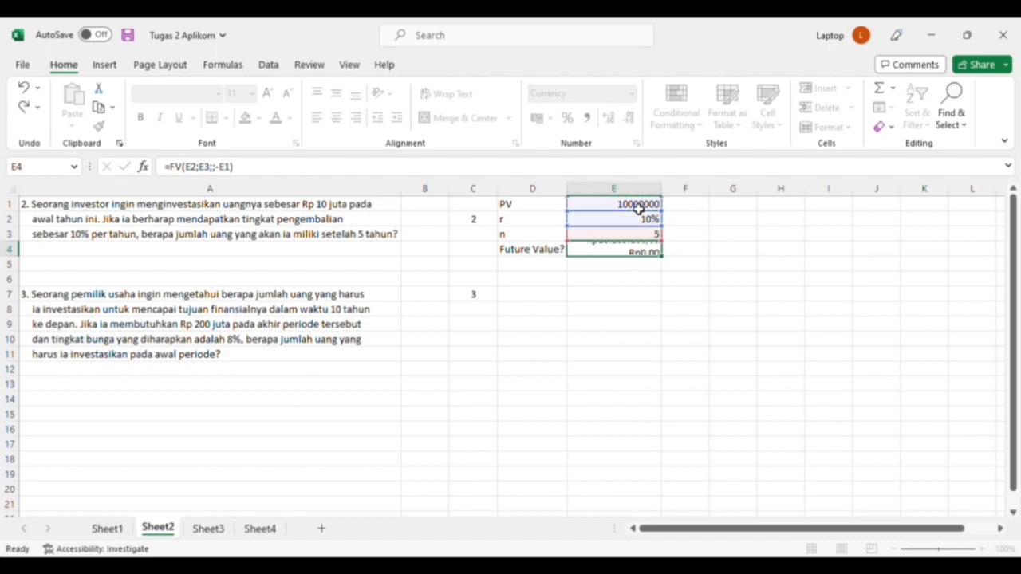
key(Return)
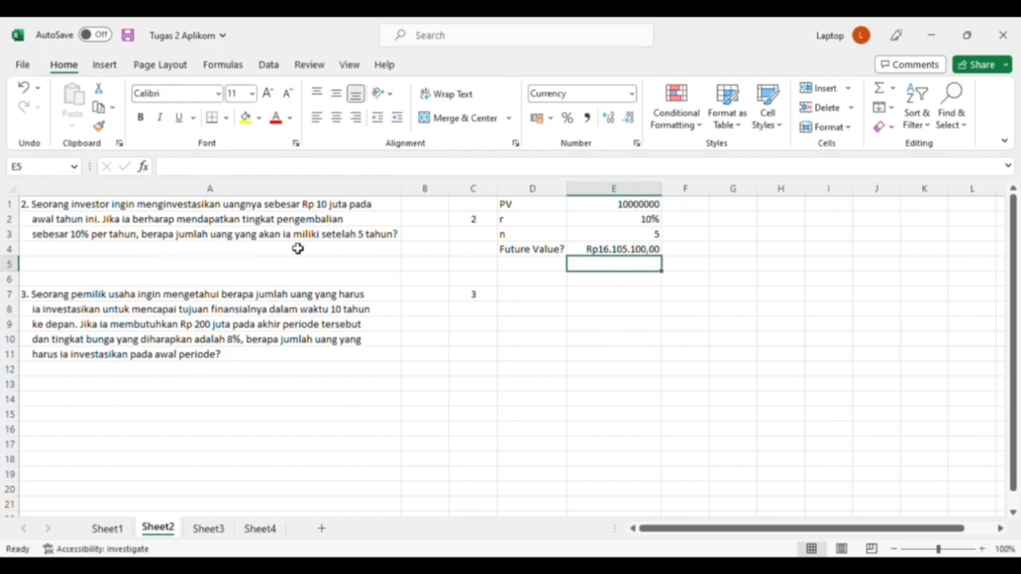
Label D5 "Imbal hasil" and calculate the investment return in E5 with the formula =E4-E1.
click(518, 272)
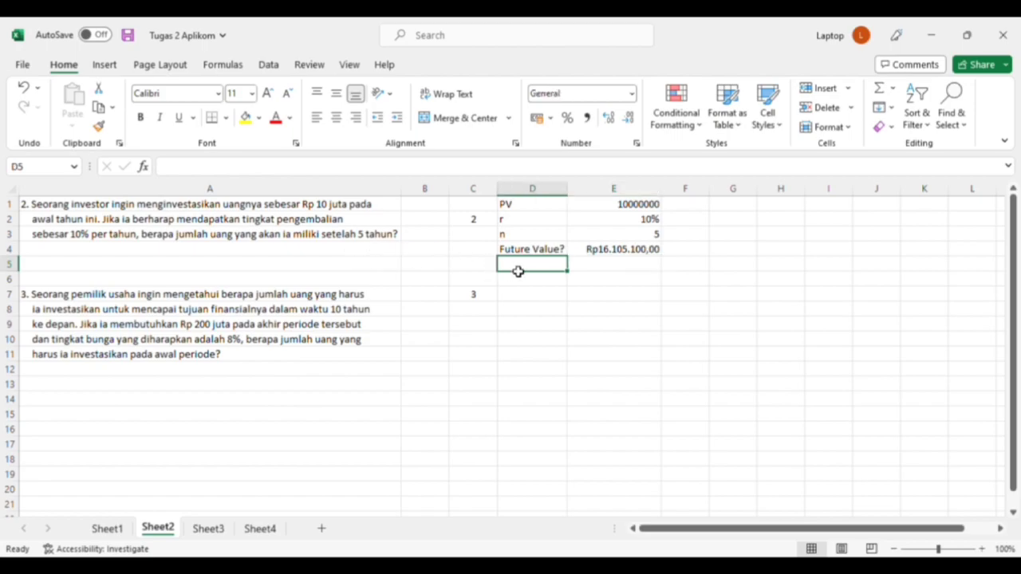
text(Imbal)
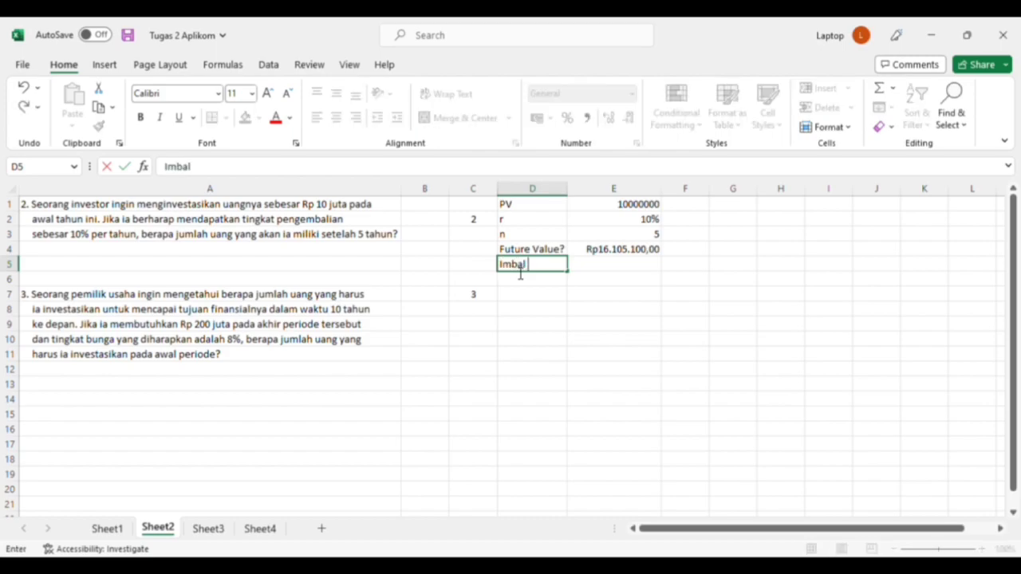
text( hasil)
click(590, 270)
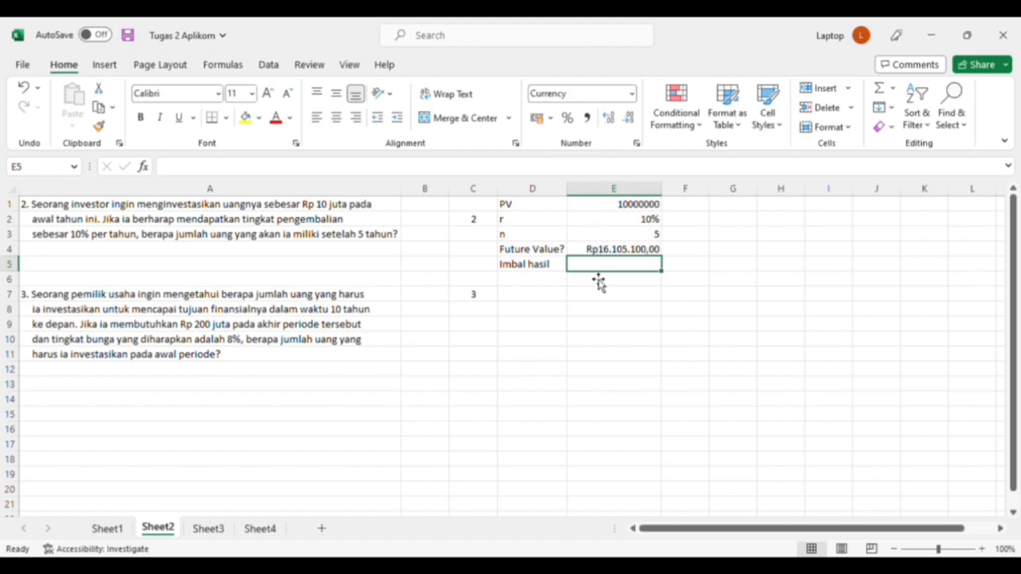
text(=)
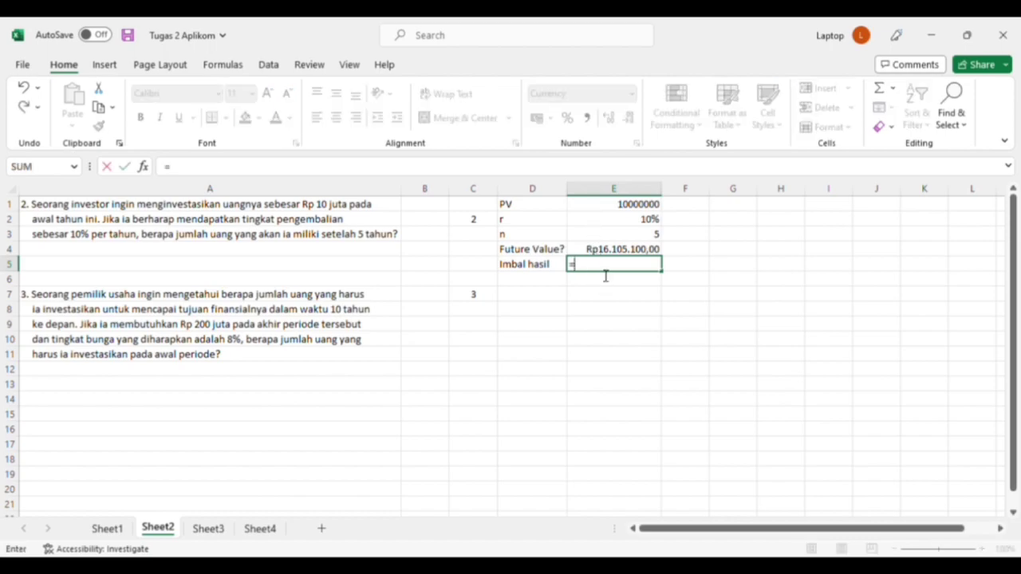
click(609, 253)
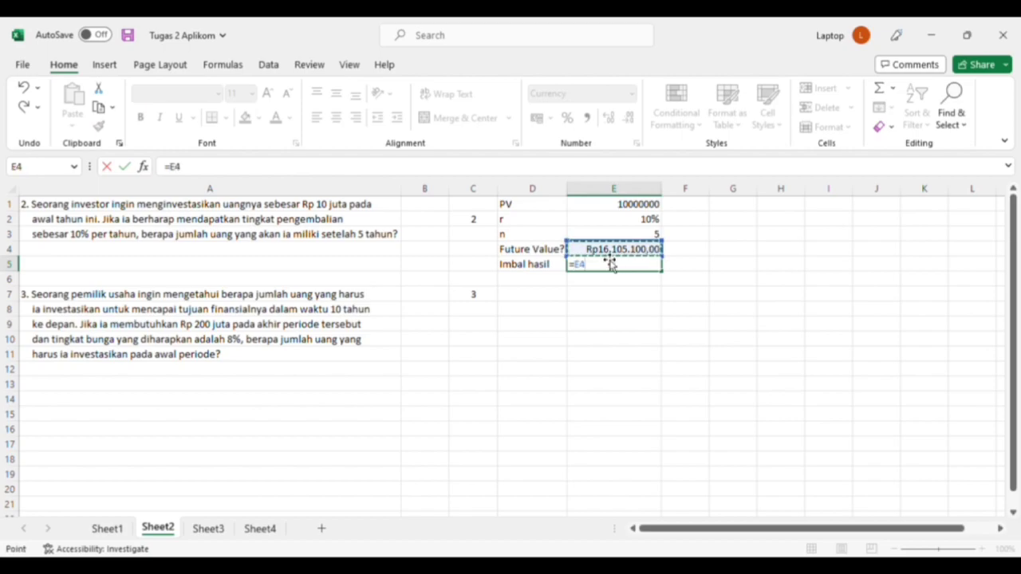
text(-)
click(605, 209)
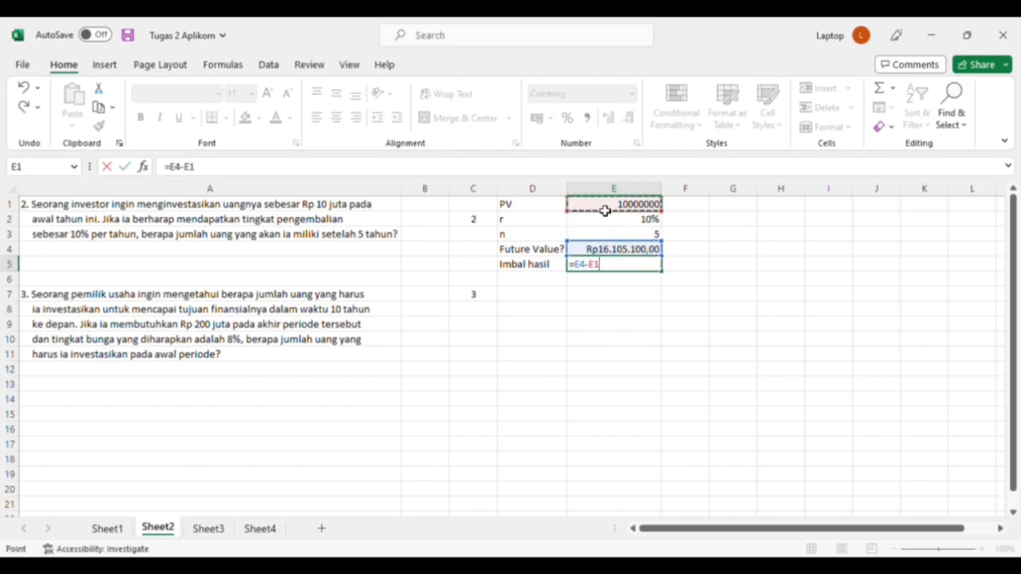
key(Return)
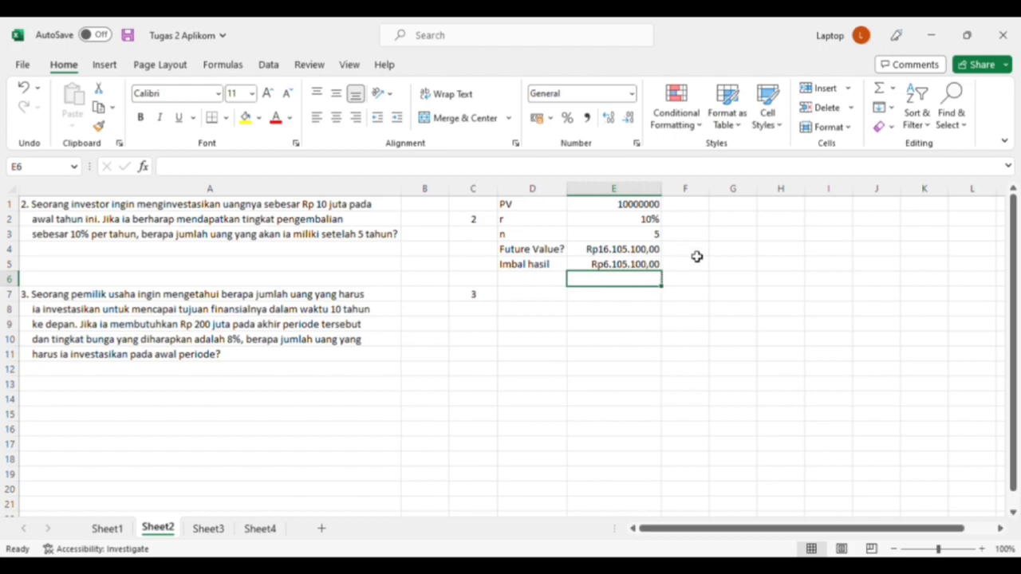
Enter the label FV with 200000000 in D7:E7 for problem 3.
key(Return)
key(BackSpace)
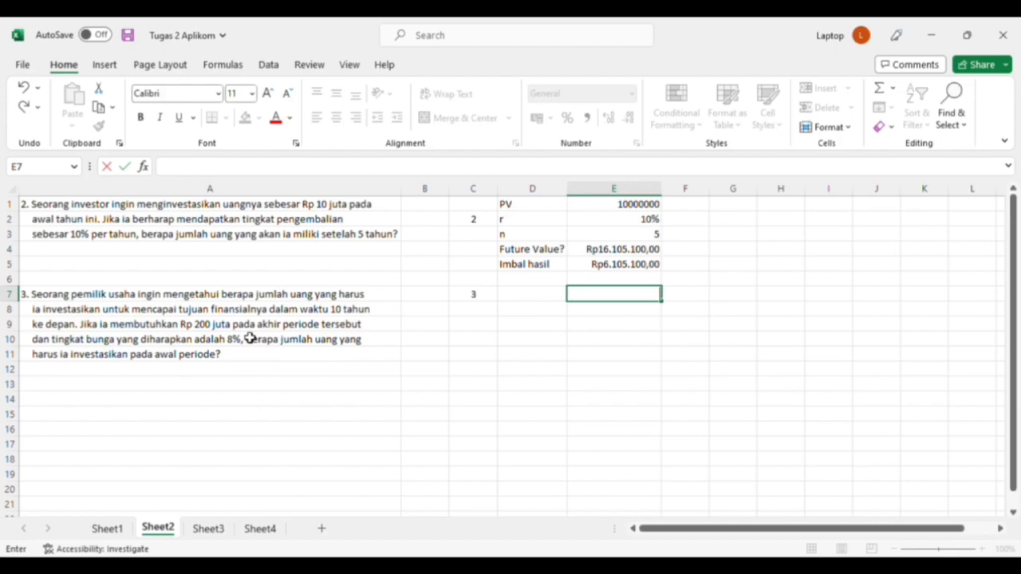
click(515, 300)
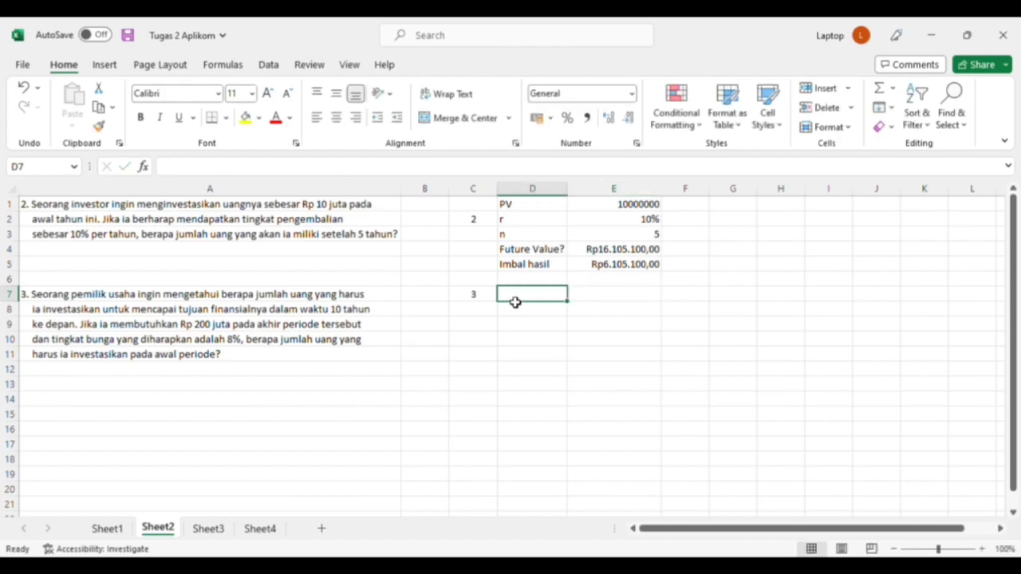
text(FV)
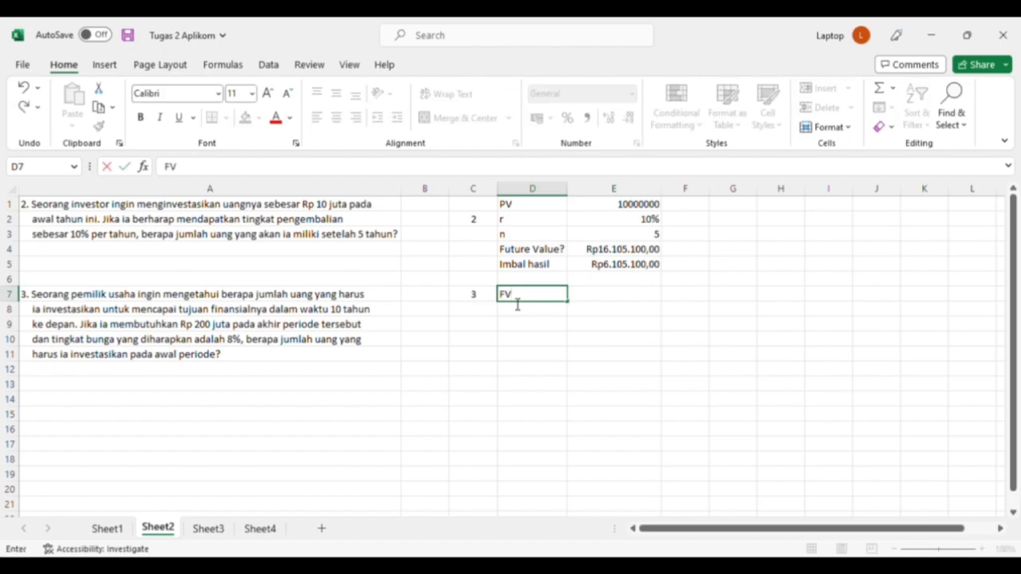
click(601, 303)
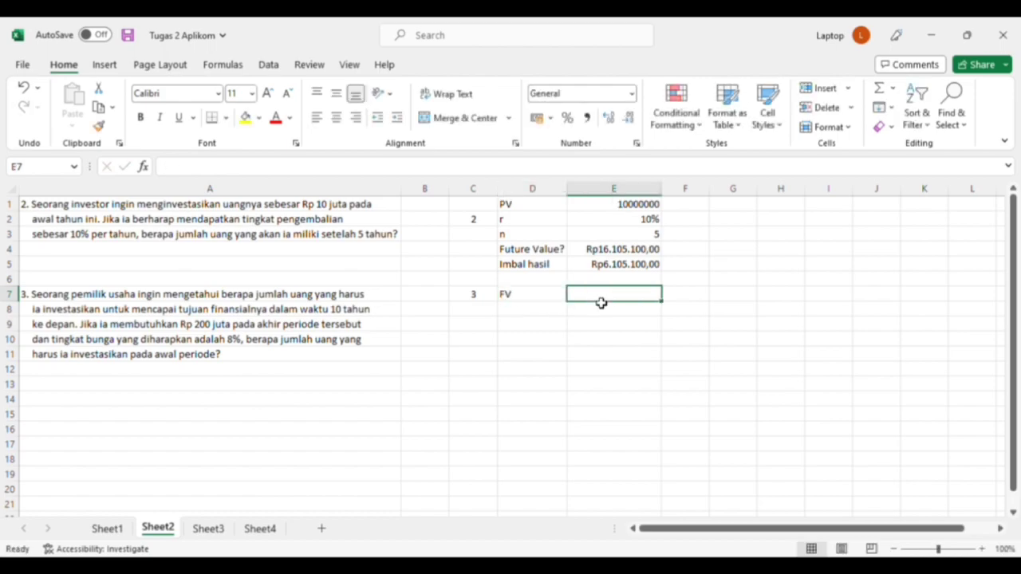
text(200000000)
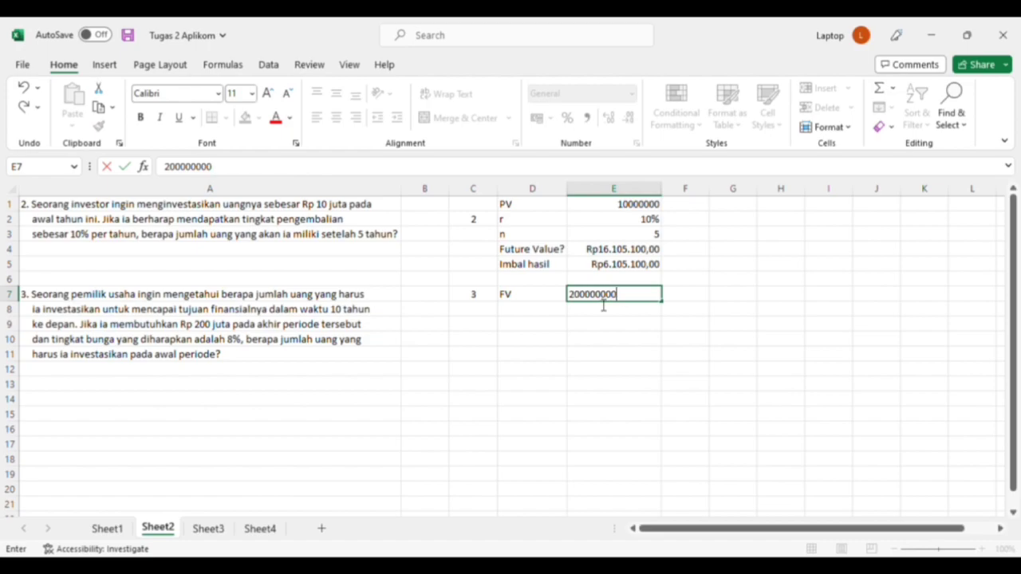
Enter the labels r with 8% and n with 10 in D8:E9 for problem 3.
click(551, 317)
text(r)
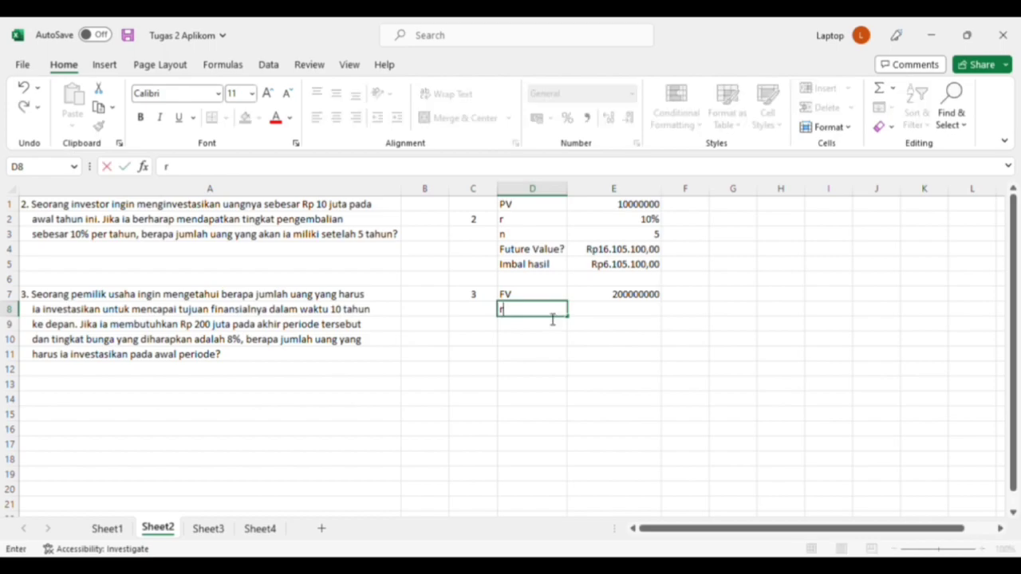
click(588, 317)
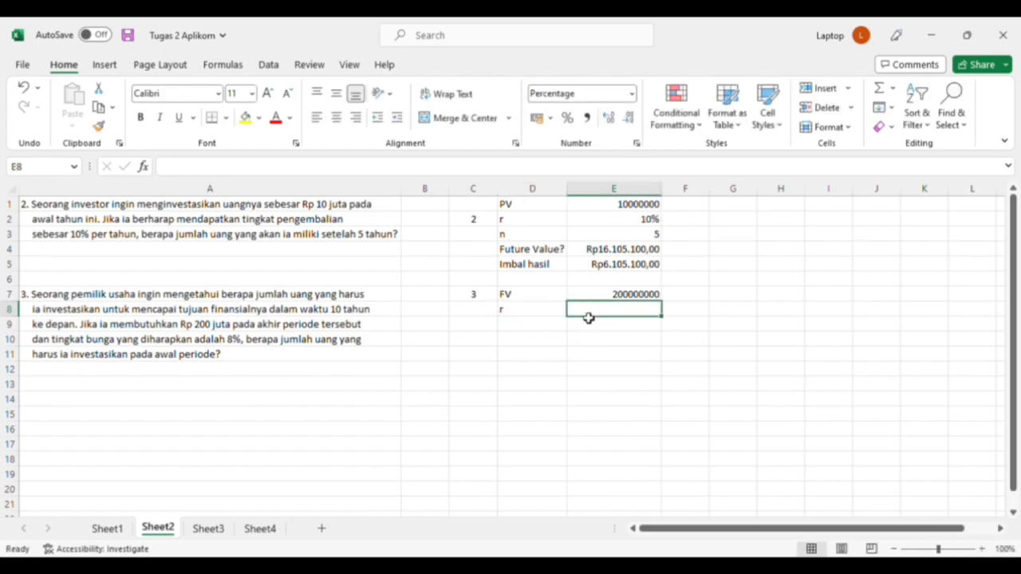
text(8%)
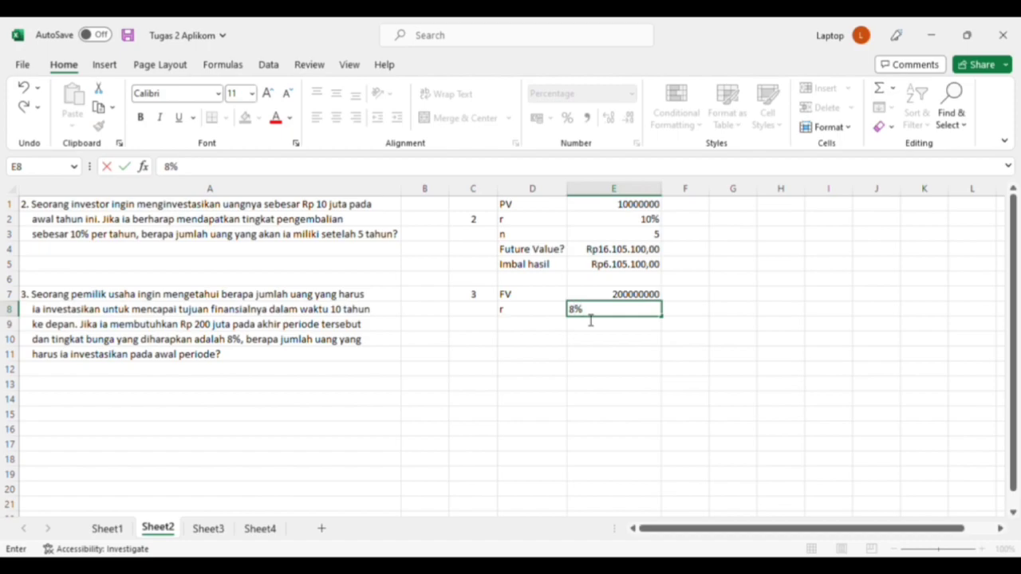
click(537, 329)
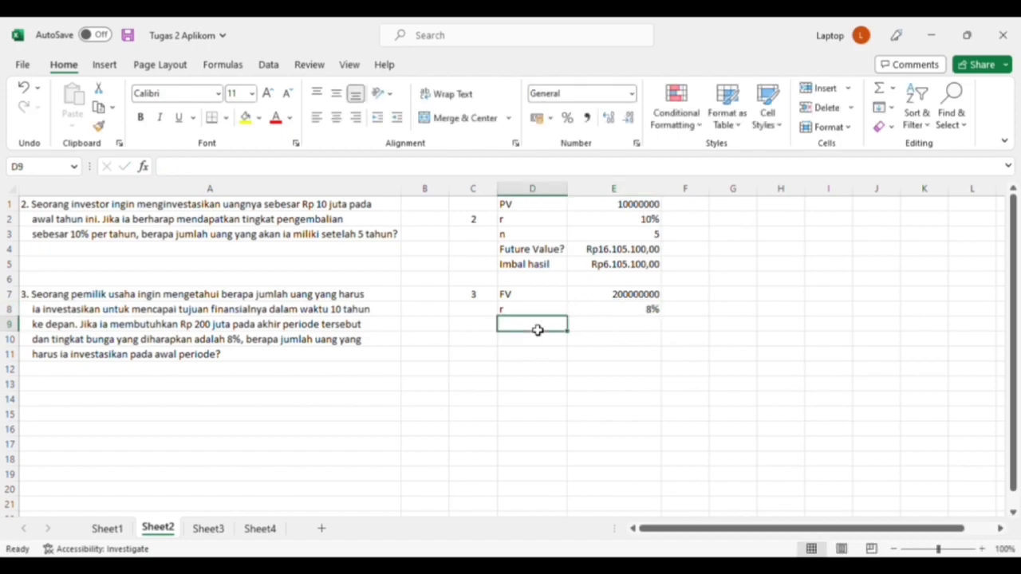
text(n)
click(589, 325)
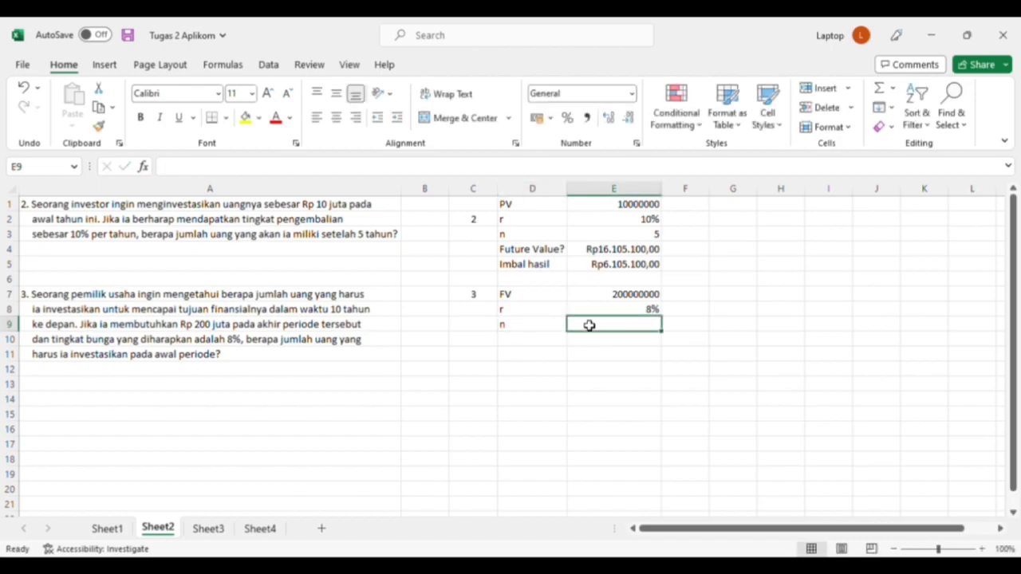
text(10)
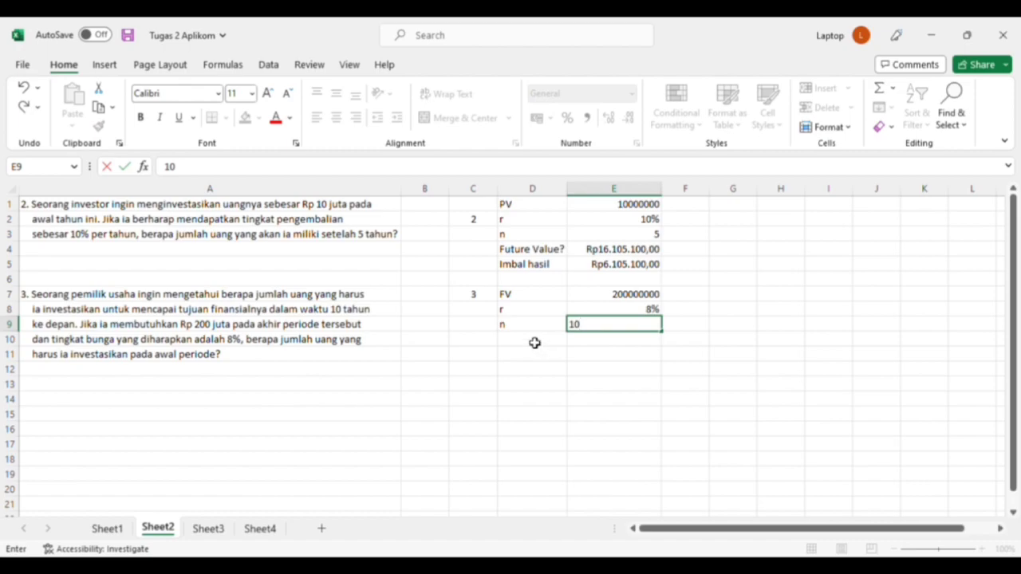
Label D10 "PMT" and calculate problem 3's payment in E10 with the formula =PMT(E8;E9;;-E7).
click(534, 343)
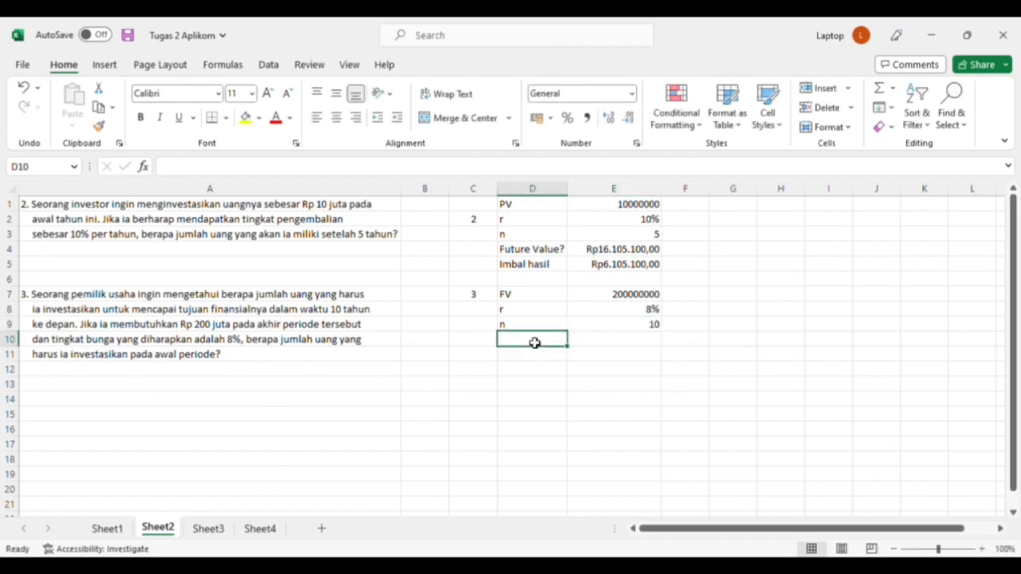
text(PMT)
key(Tab)
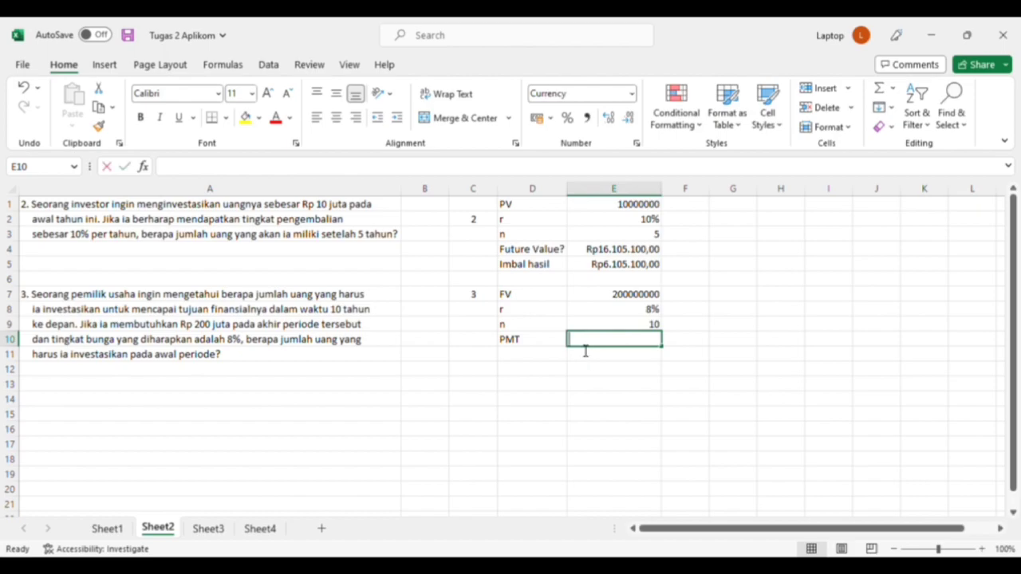
text(=PMT)
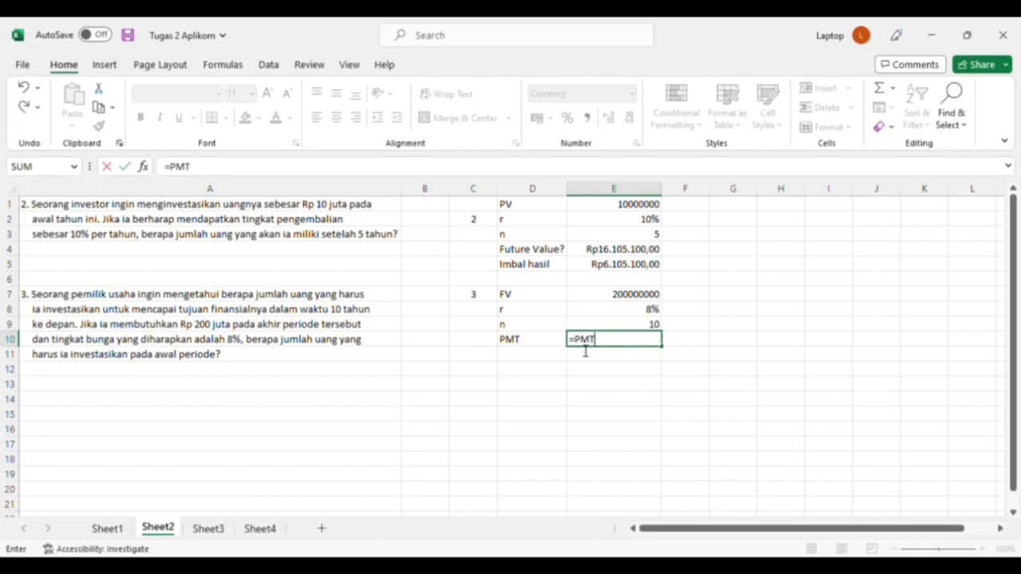
text(()
click(623, 314)
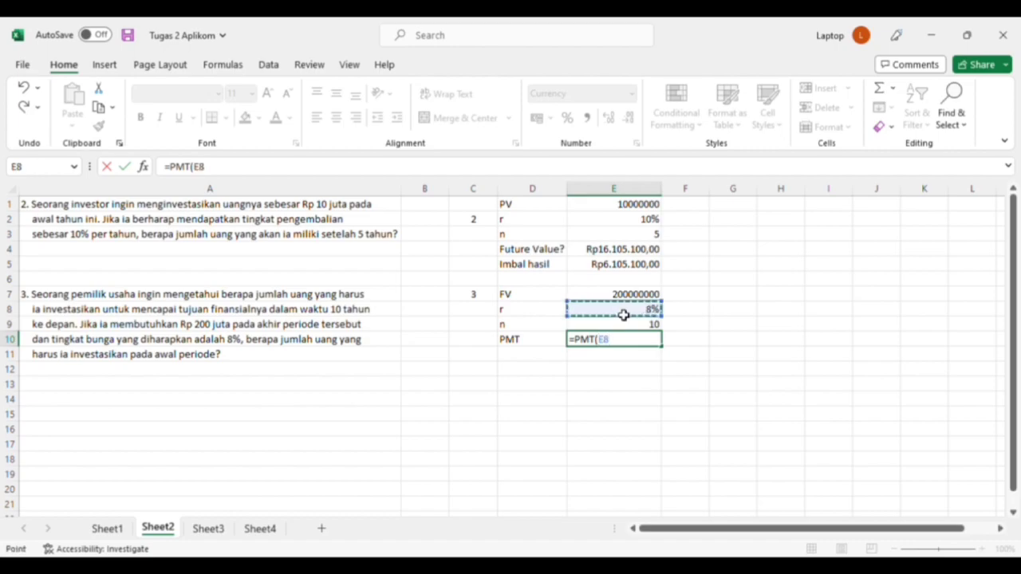
text(;)
click(626, 327)
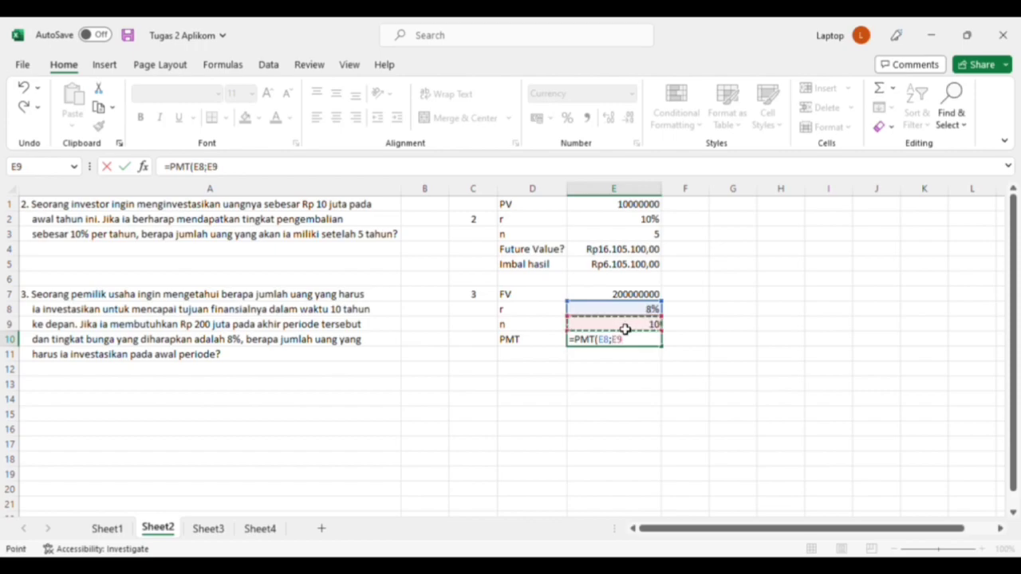
text(;;-)
click(608, 297)
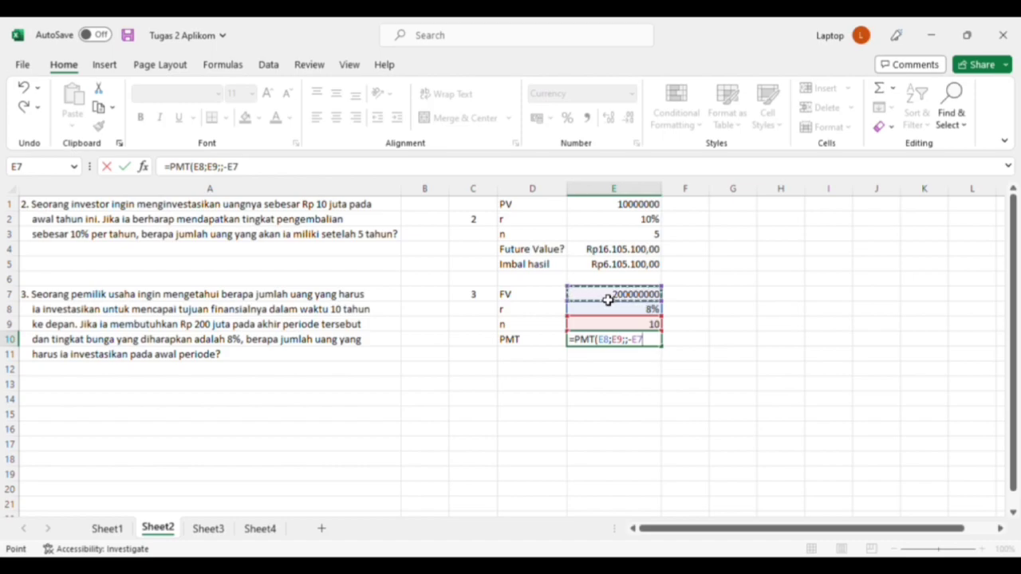
text())
key(Return)
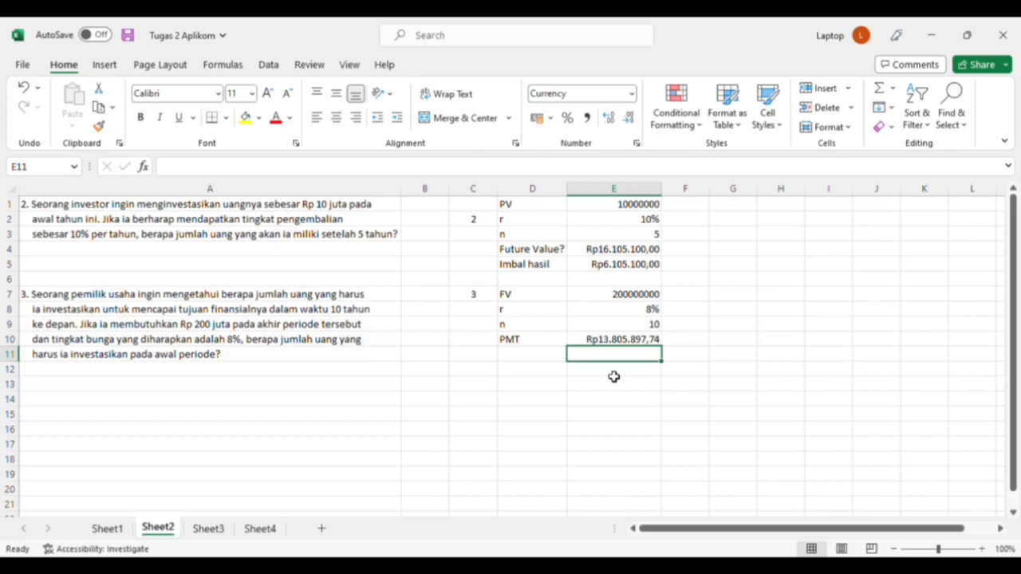
Check problem 3's payment by calculating the future value in E11 with the formula =FV(E8;E9;-E10).
text(=F)
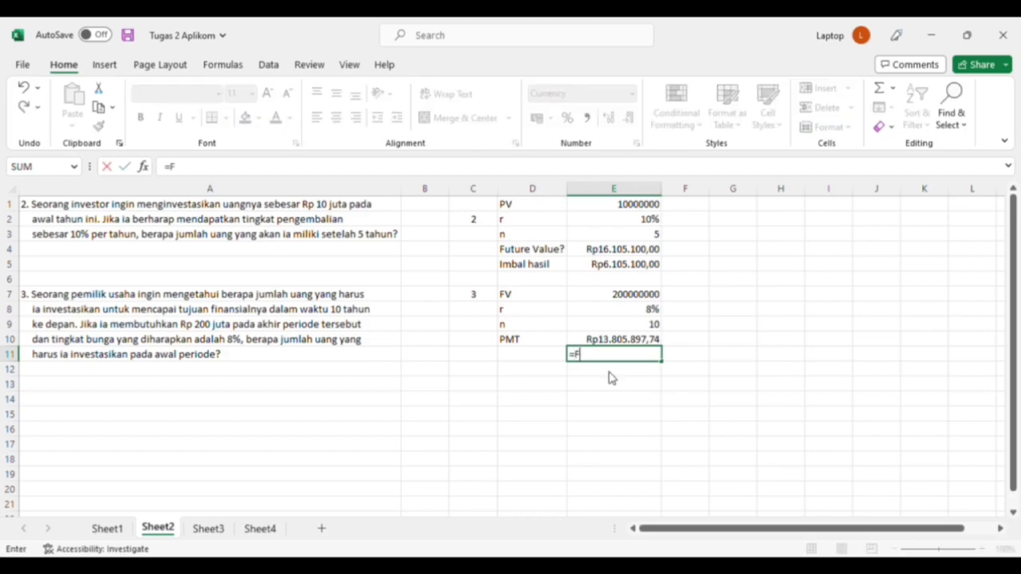
text(V()
click(643, 316)
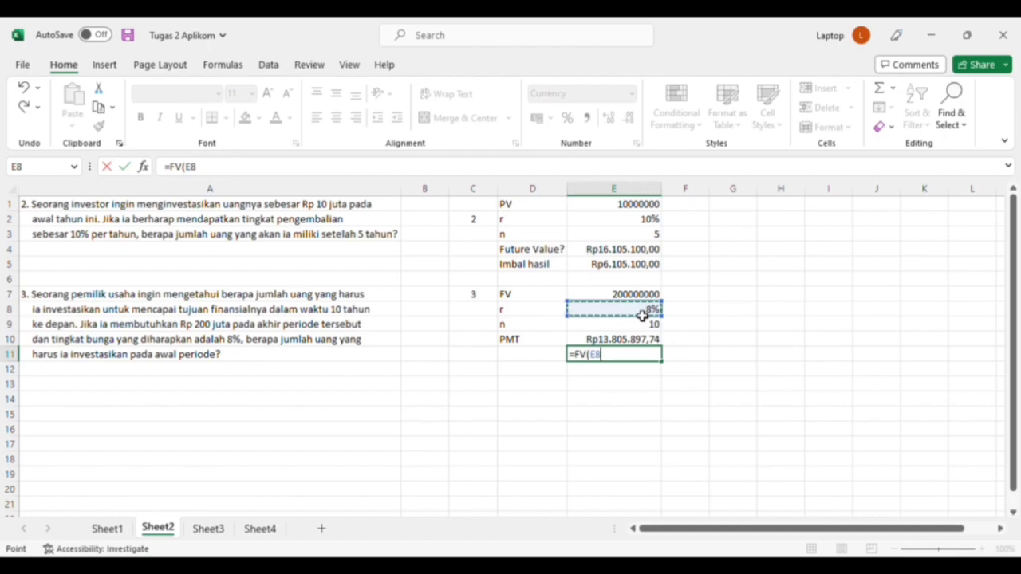
text(;)
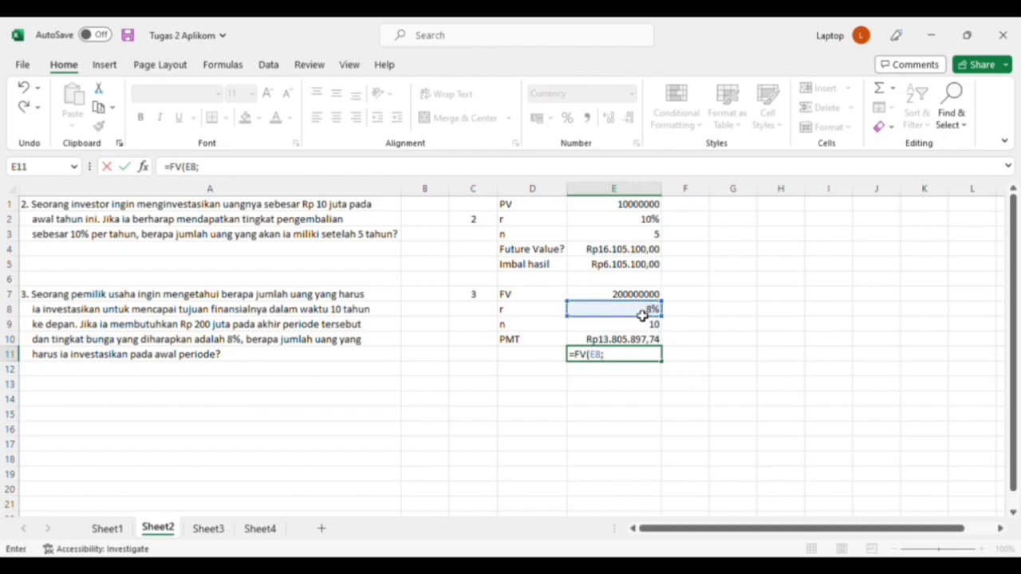
click(644, 330)
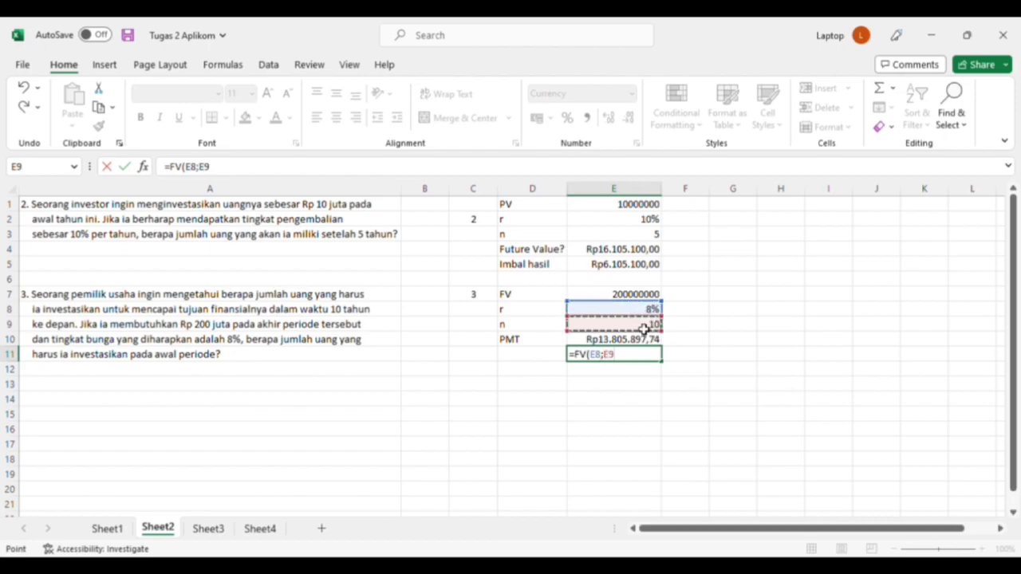
text(;)
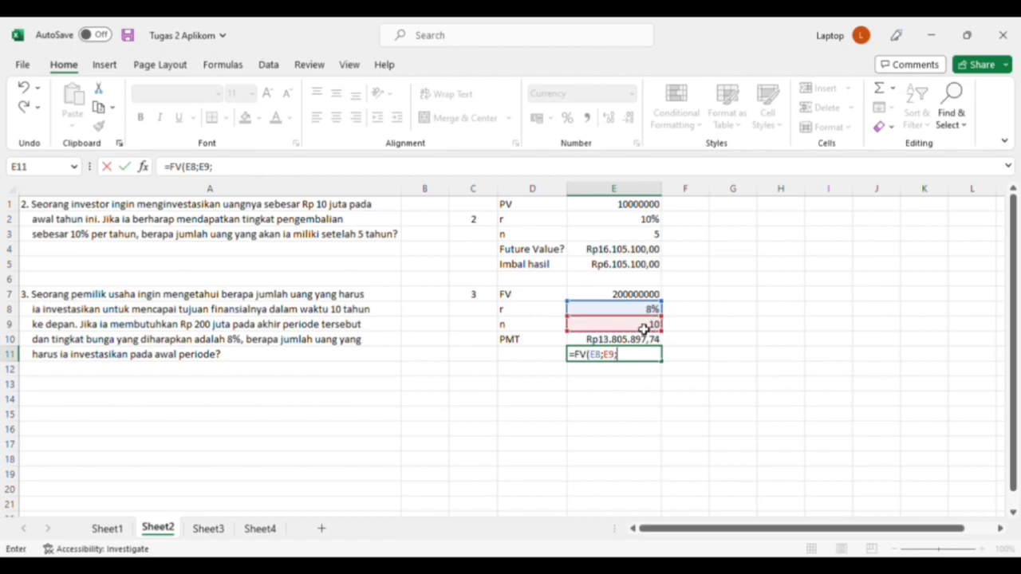
text(-)
click(633, 340)
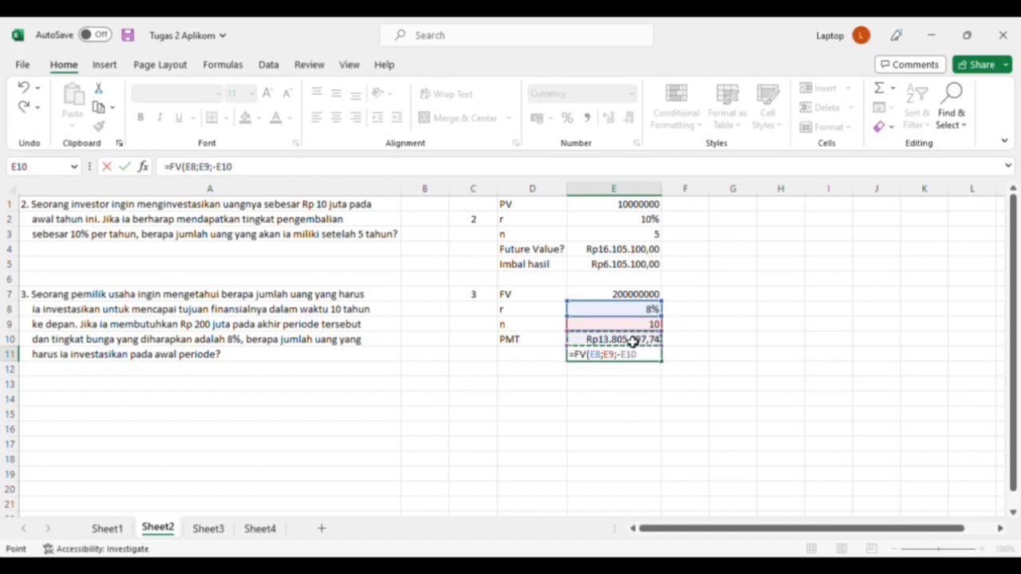
text())
key(Return)
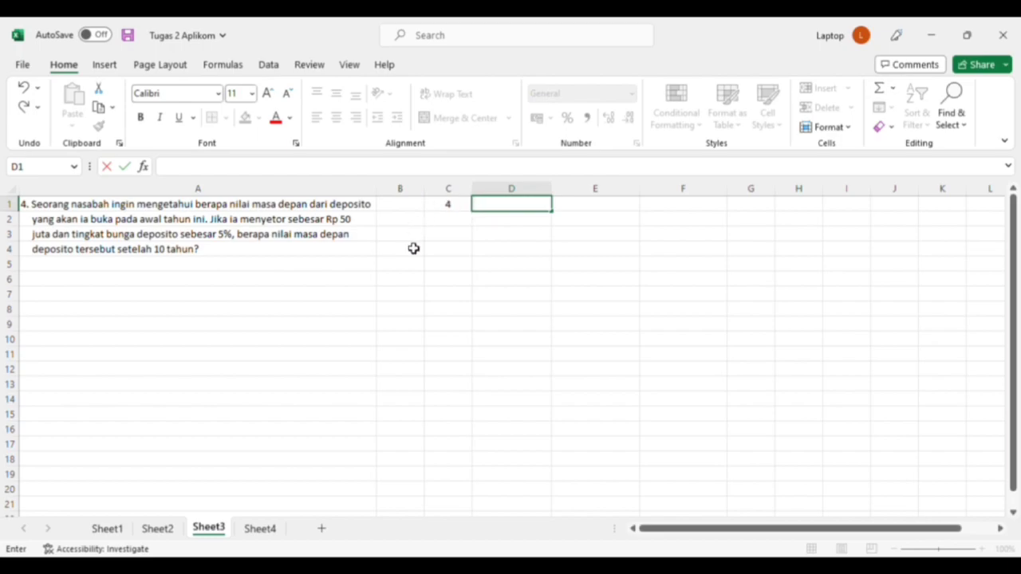
Enter the label PV with 50000000 in D1:E1 of Sheet3 for problem 4.
text(PV)
click(570, 207)
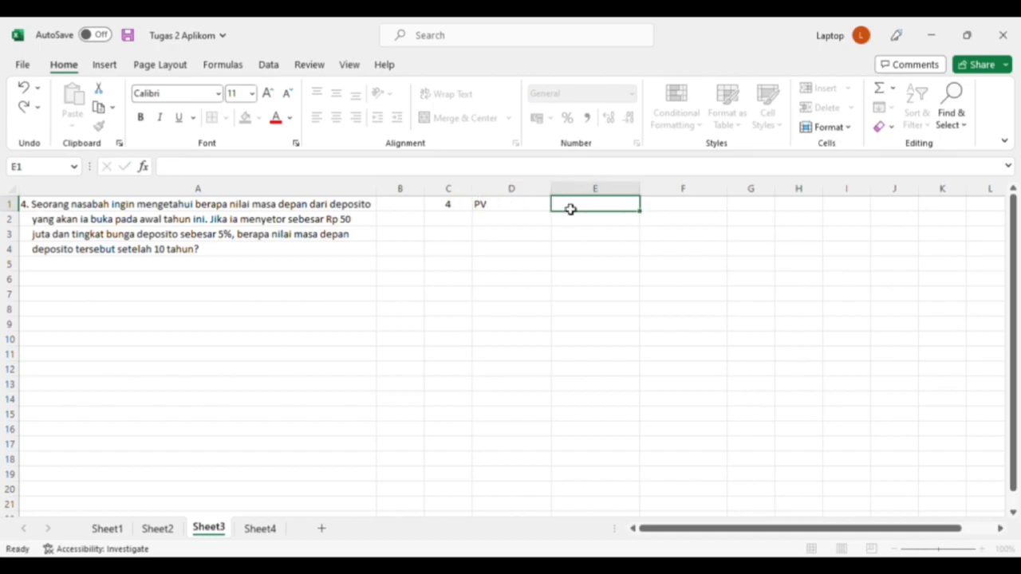
text(50000000)
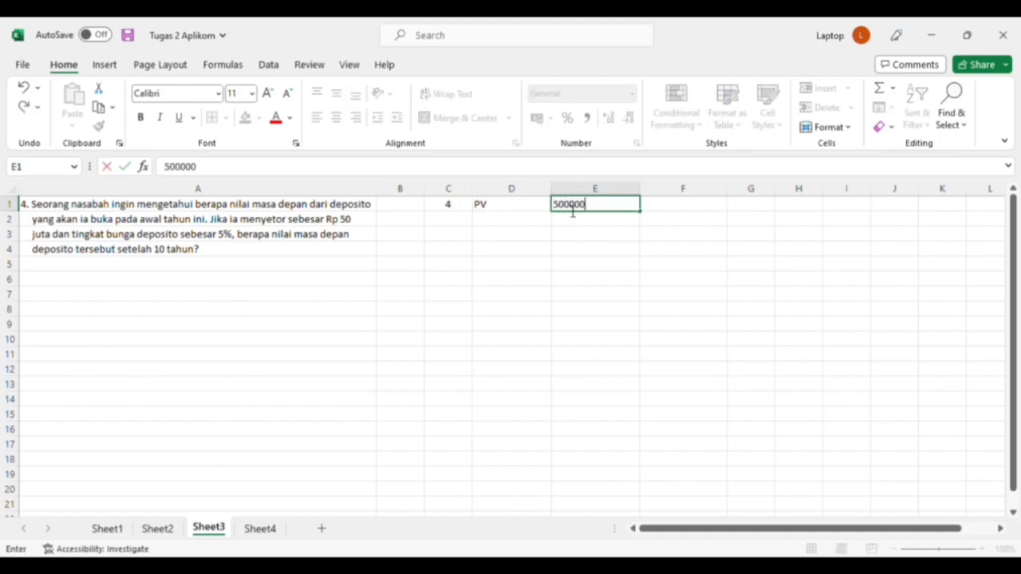
click(506, 231)
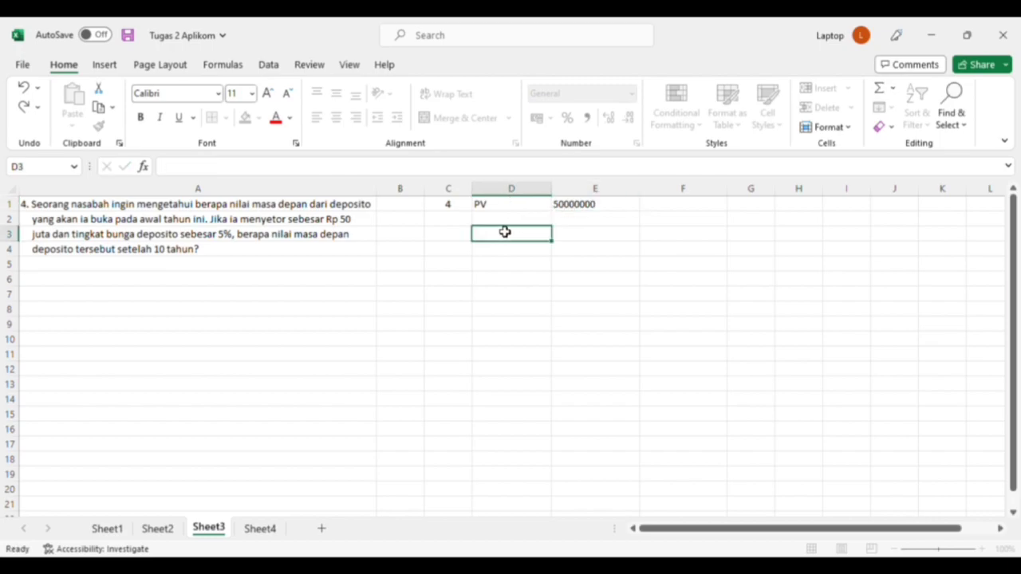
Enter the labels r with 5% and n with 10 in D2:E3 for problem 4.
click(505, 223)
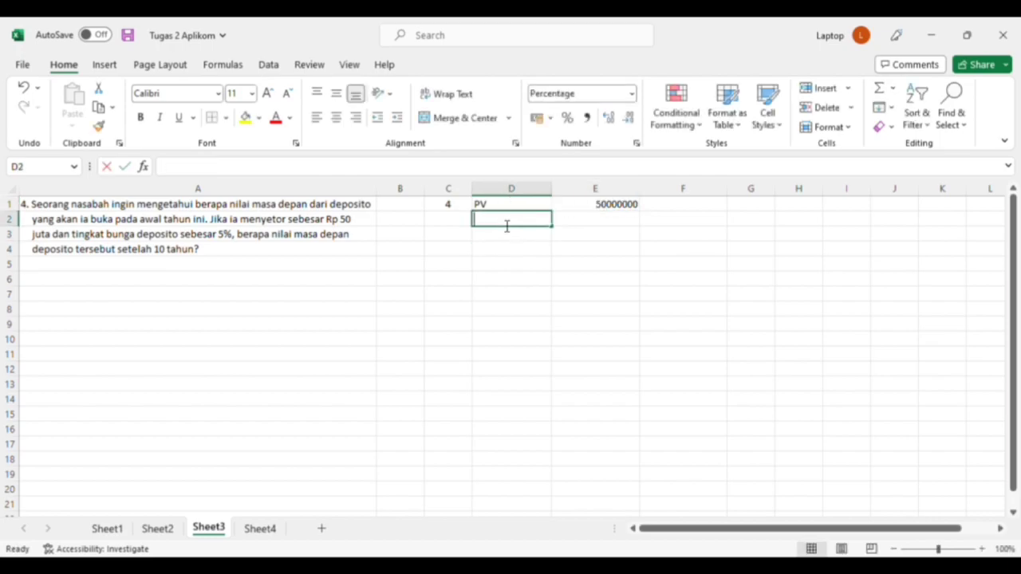
text(r)
click(567, 224)
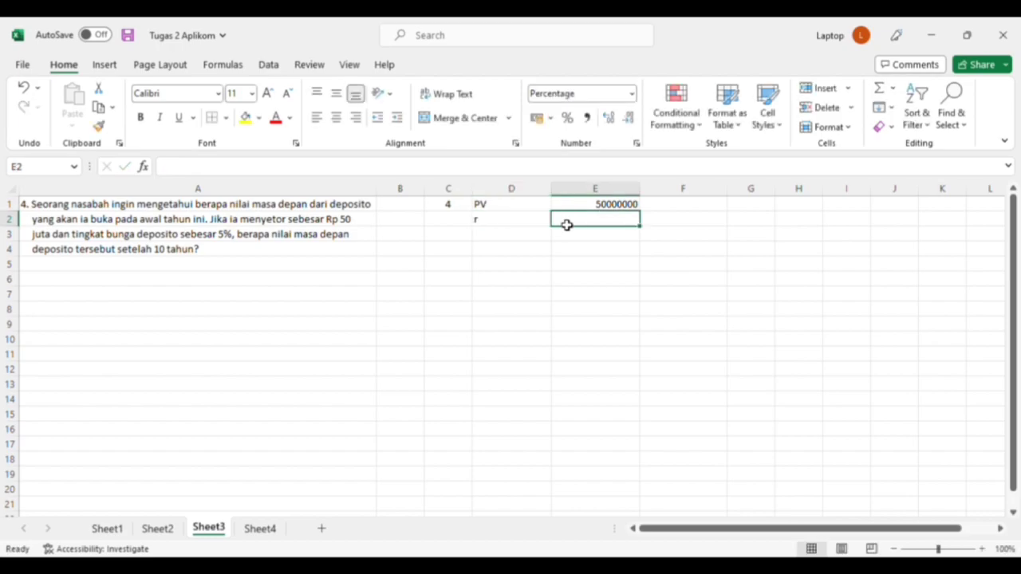
text(5%)
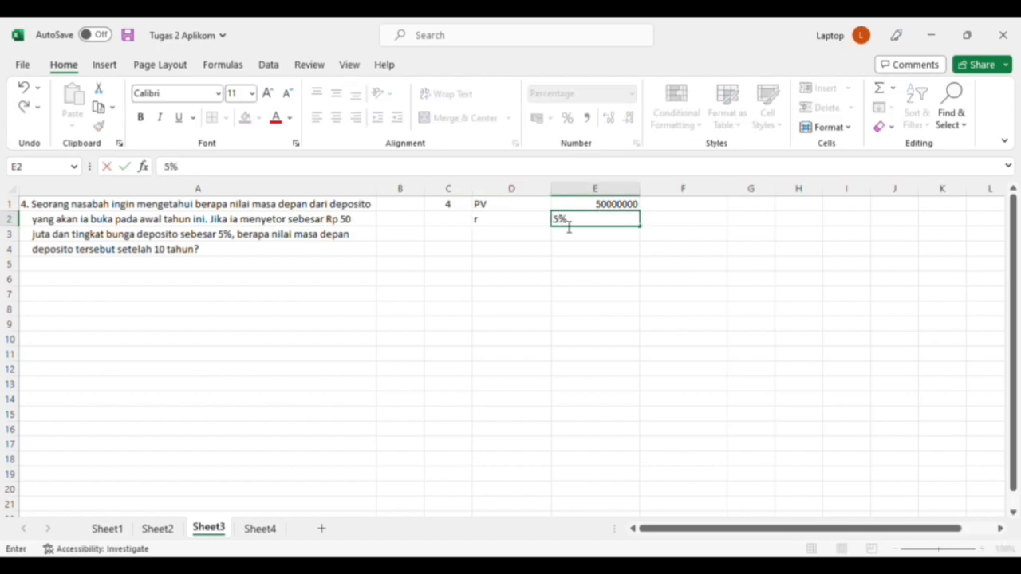
click(523, 240)
text(n)
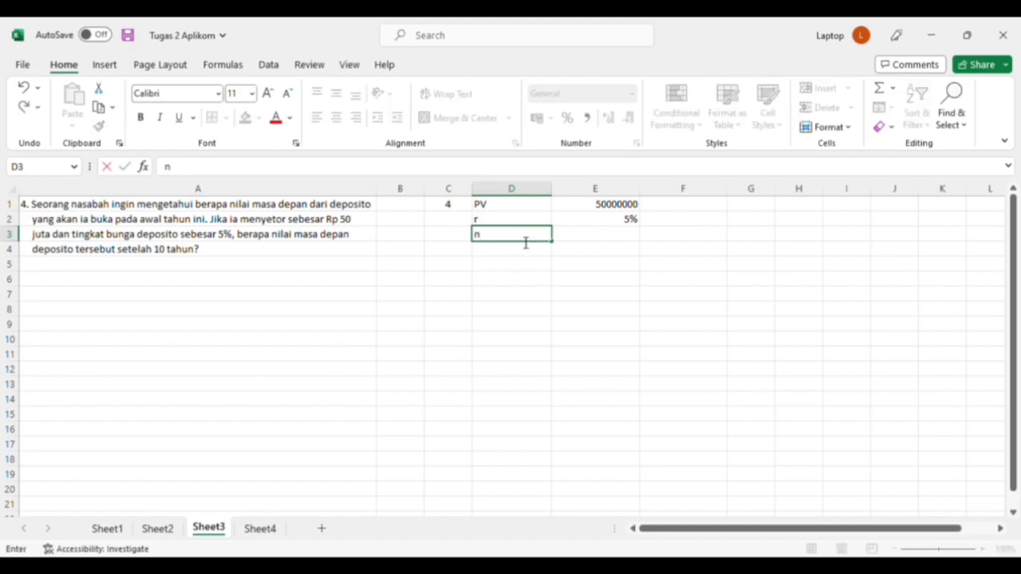
click(602, 239)
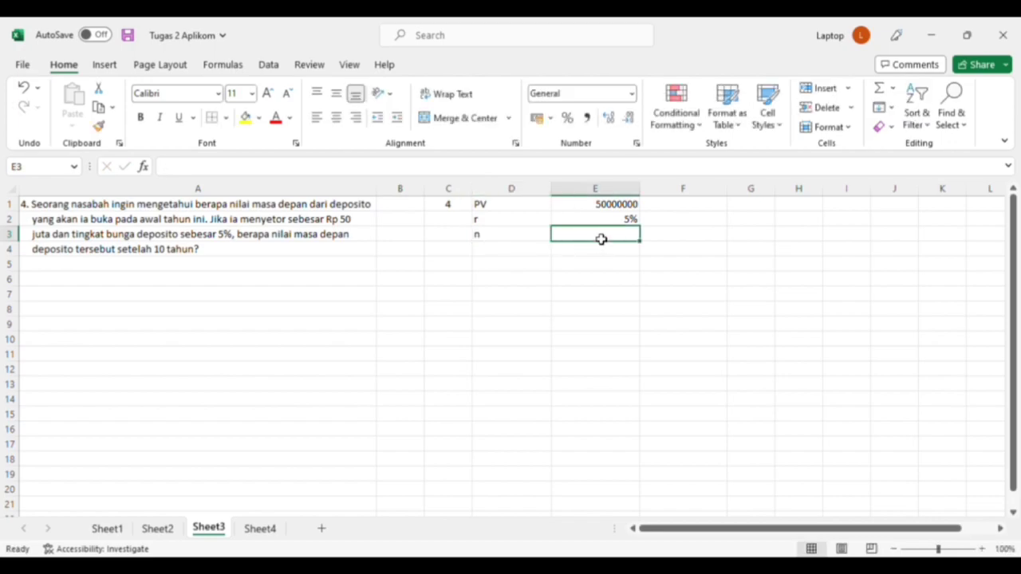
text(10)
Enter the label "Future Value?" in D4 for problem 4.
click(528, 254)
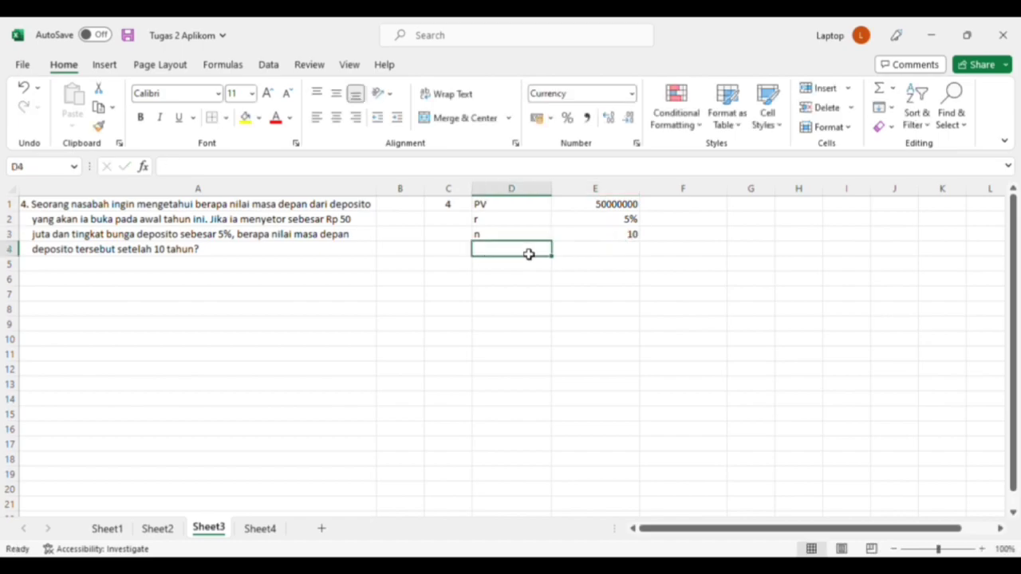
text(F)
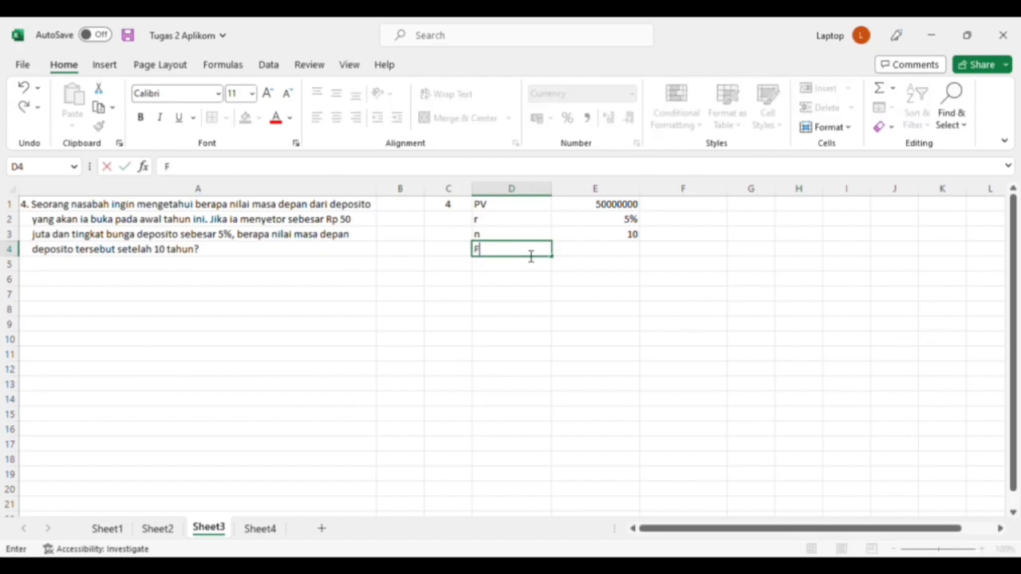
text(uture Value)
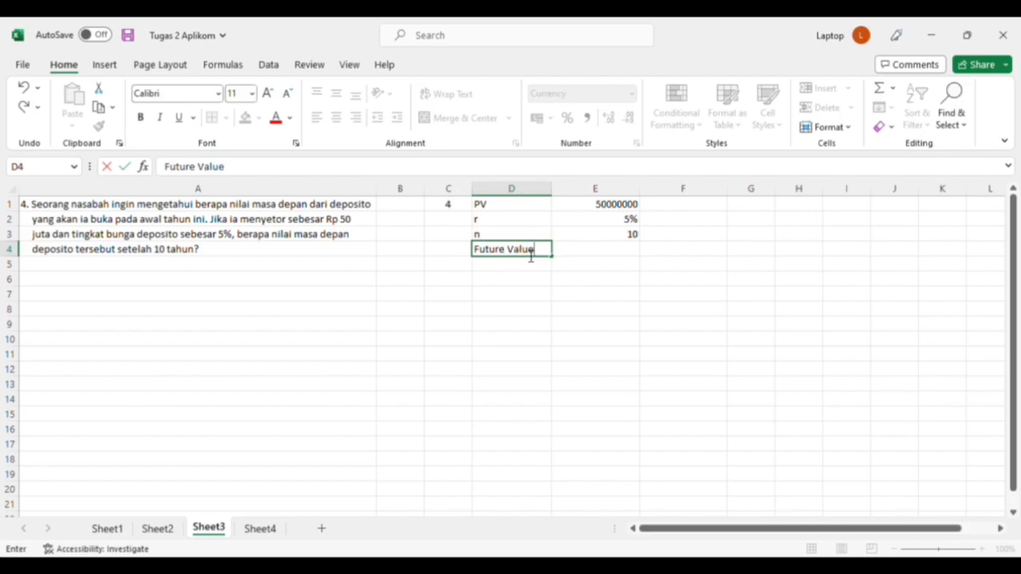
text(?)
Calculate problem 4's future value in E4 with the formula =FV(E2;E3;;-E1).
click(578, 258)
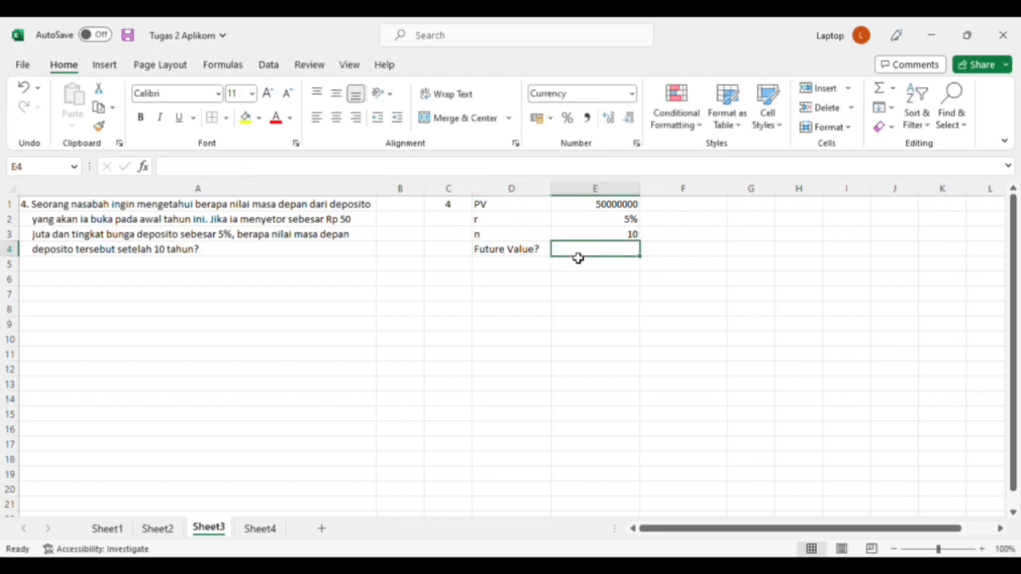
text(=FV()
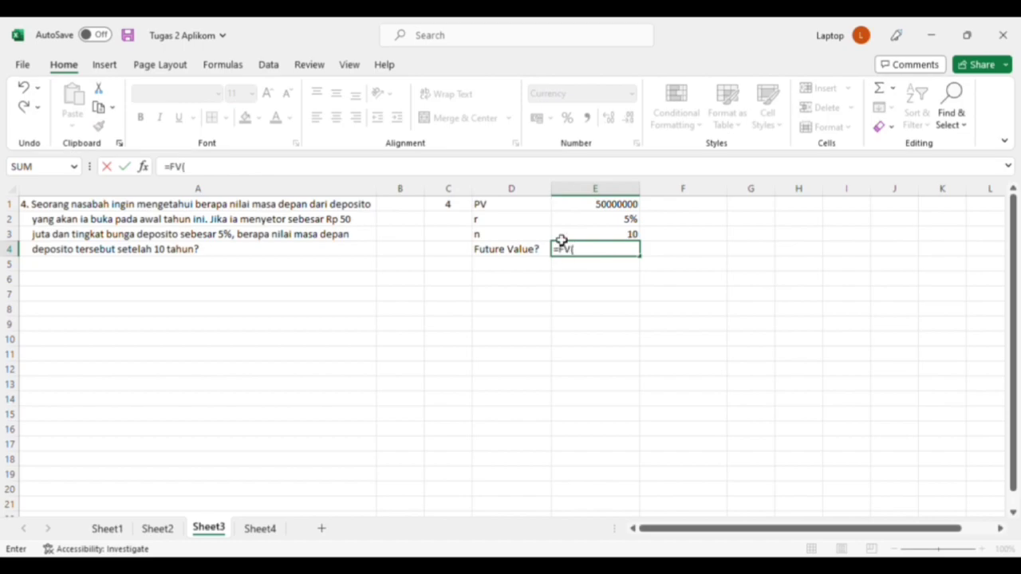
click(572, 223)
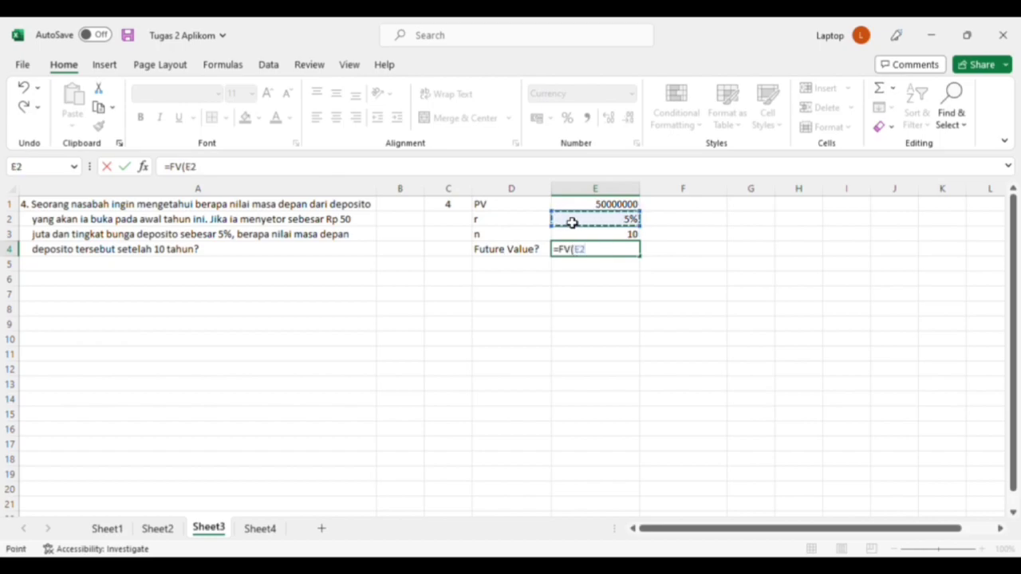
text(;)
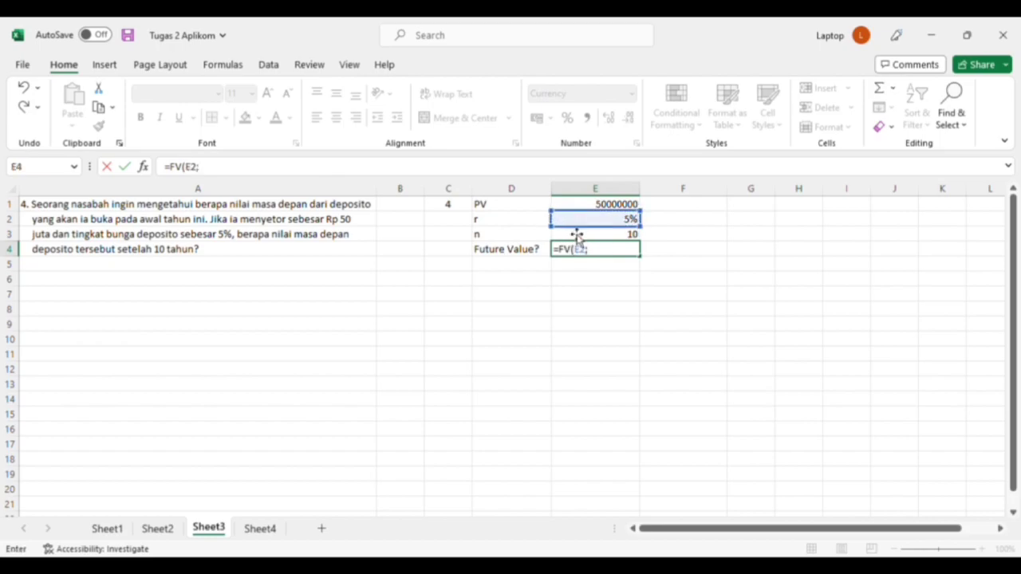
click(582, 236)
text(;;-)
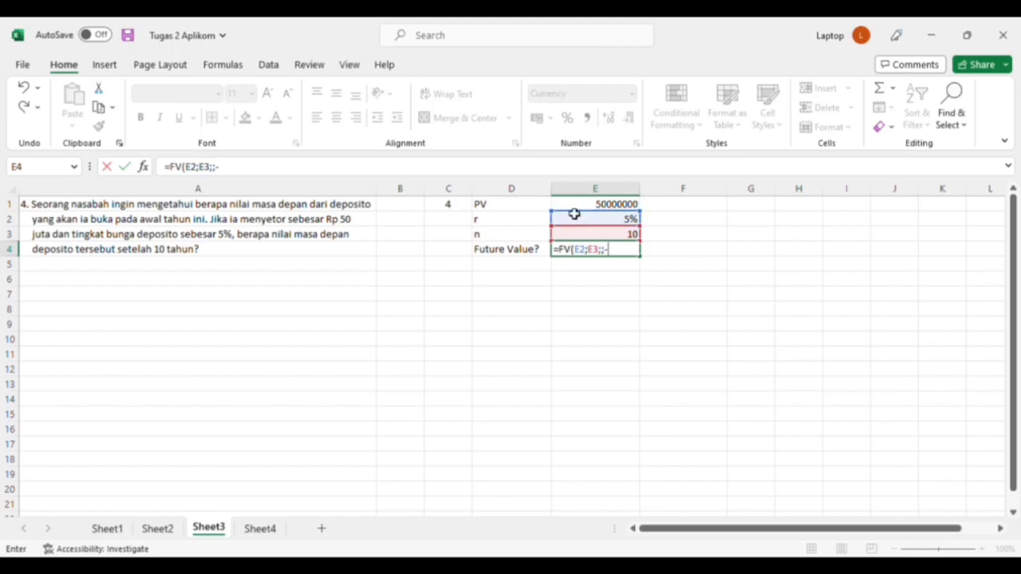
click(574, 206)
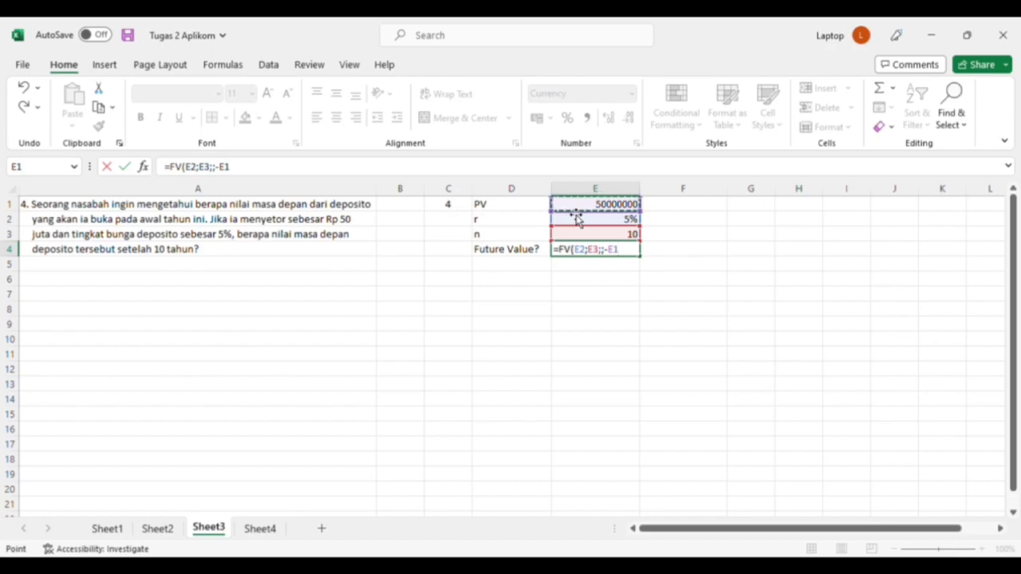
text())
key(Return)
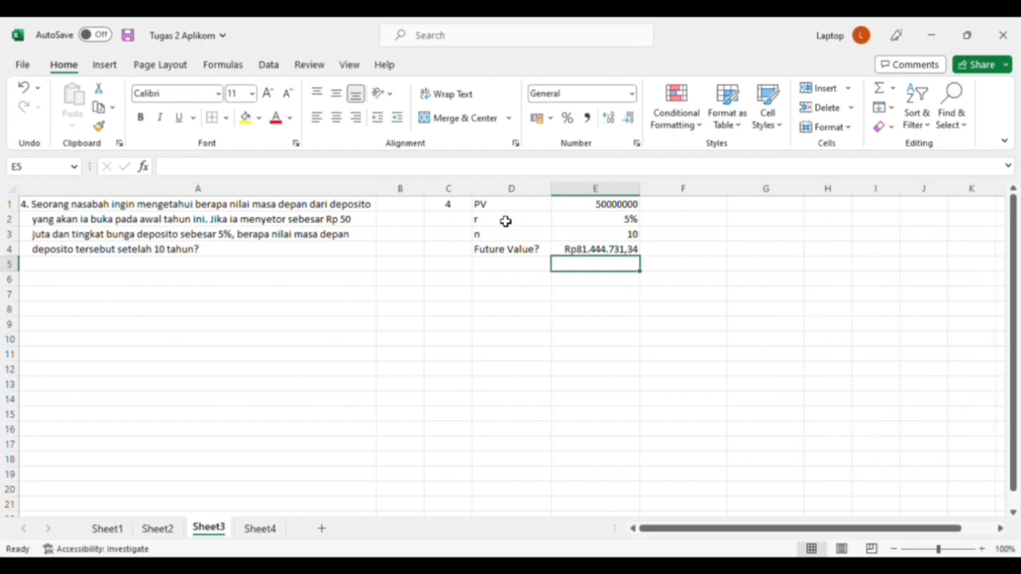
Enter the heading "Periode" in D7, below problem 4's calculation.
click(521, 300)
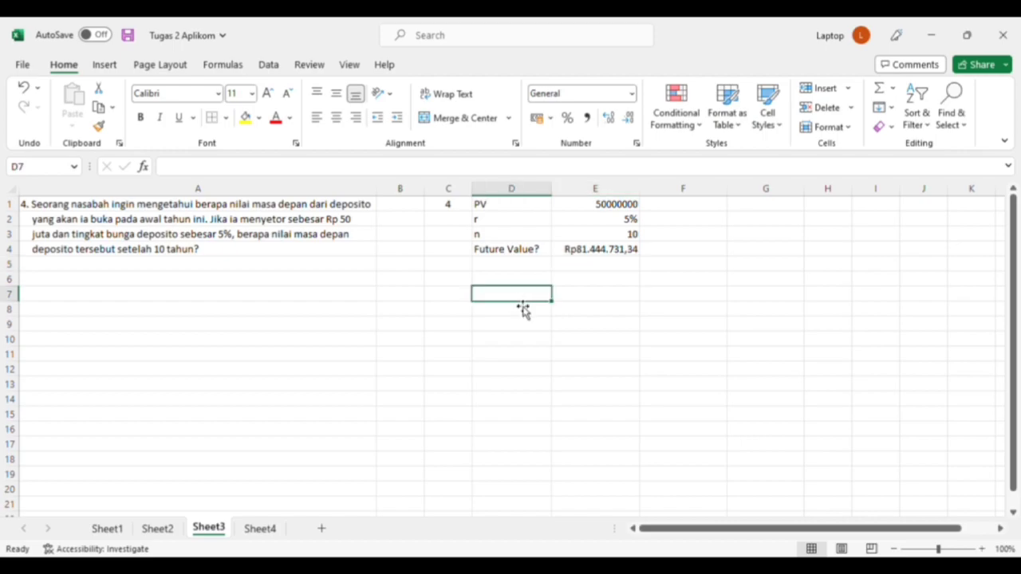
text(Per)
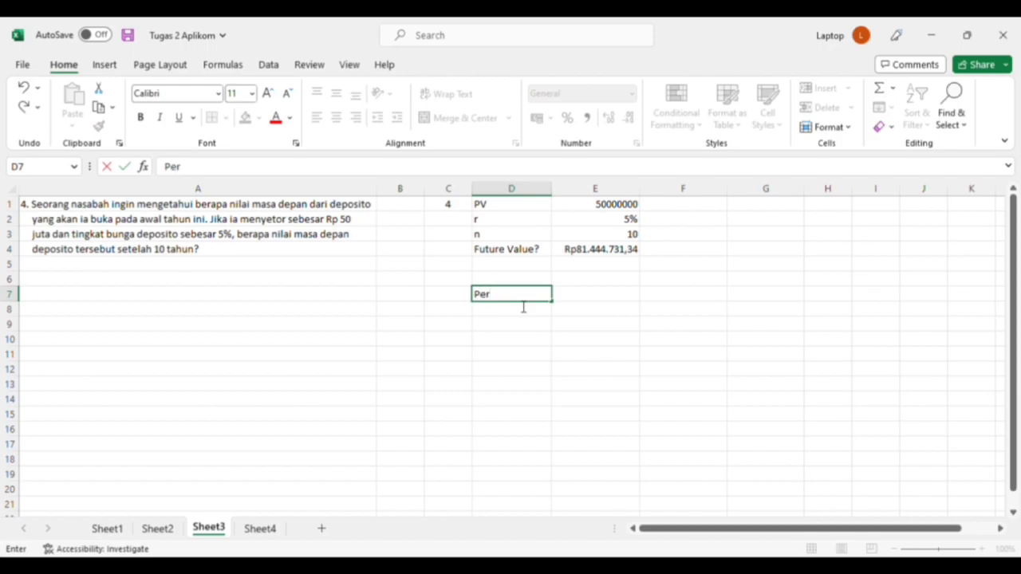
text(iode)
key(Tab)
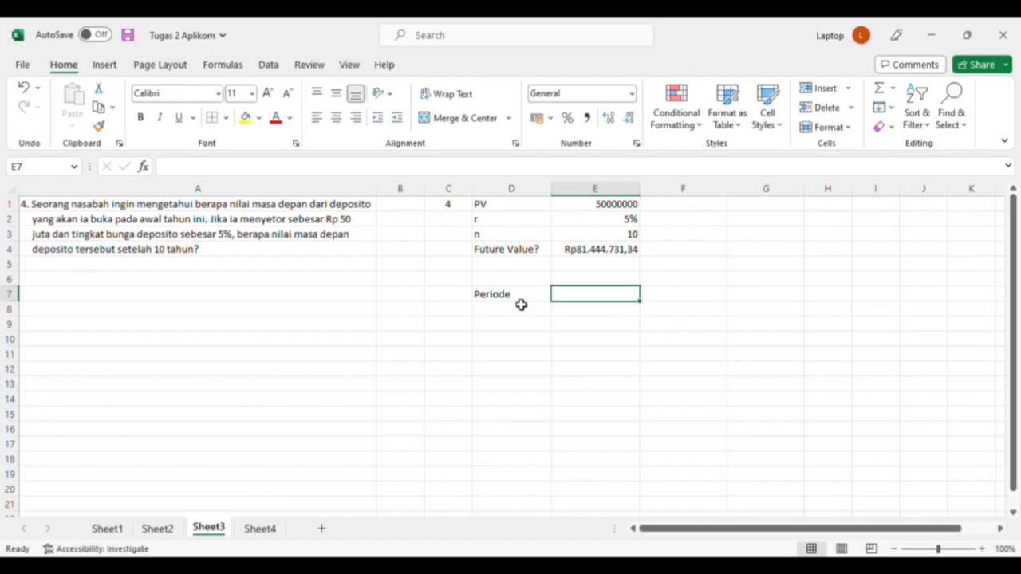
Enter the headings Cash Flow, Discount Rate and Future Value in E7:G7, beside the Periode heading.
text(Cash)
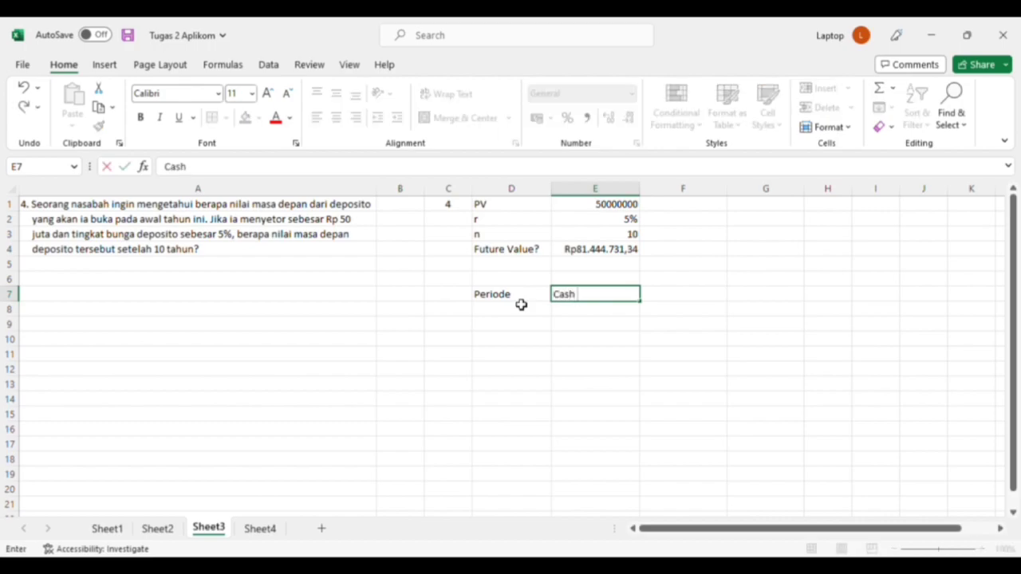
text( Flow)
key(Tab)
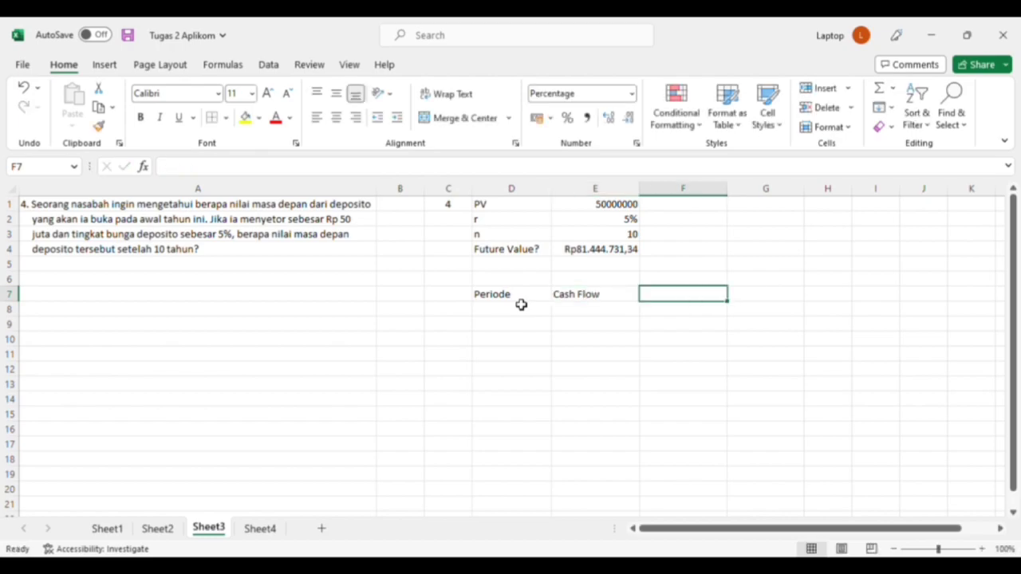
text(D)
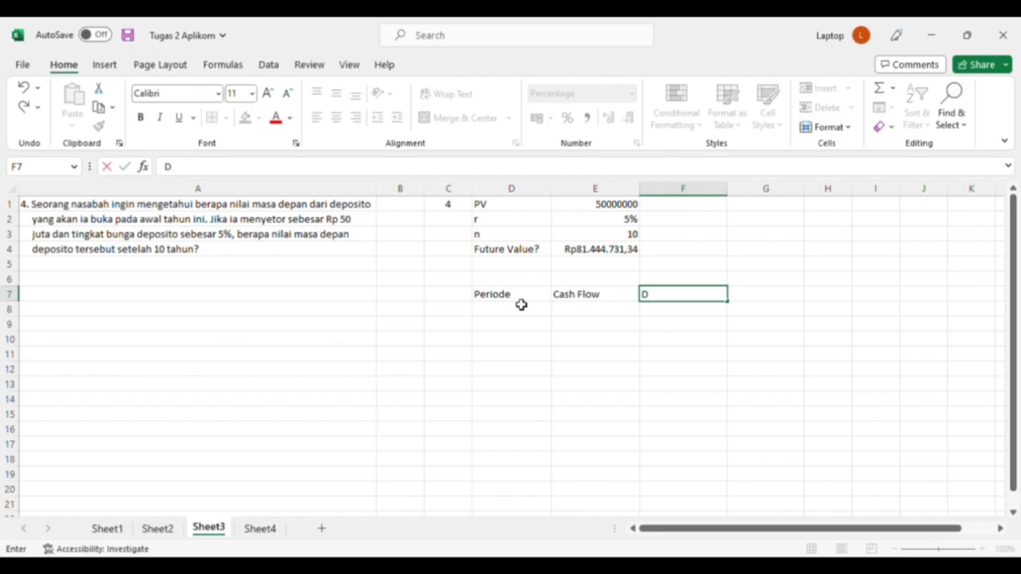
text(iscount Rate)
key(Tab)
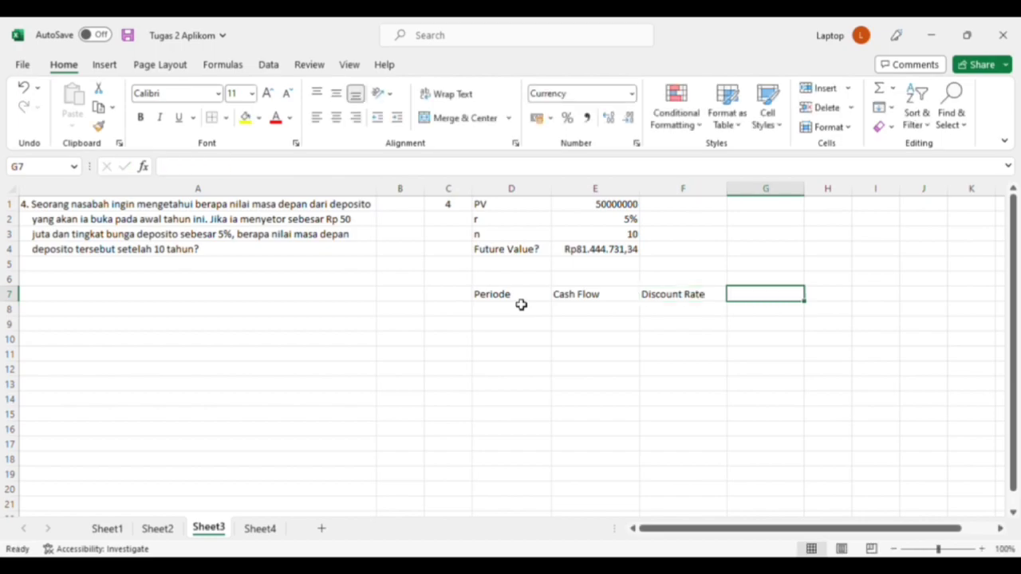
text(F)
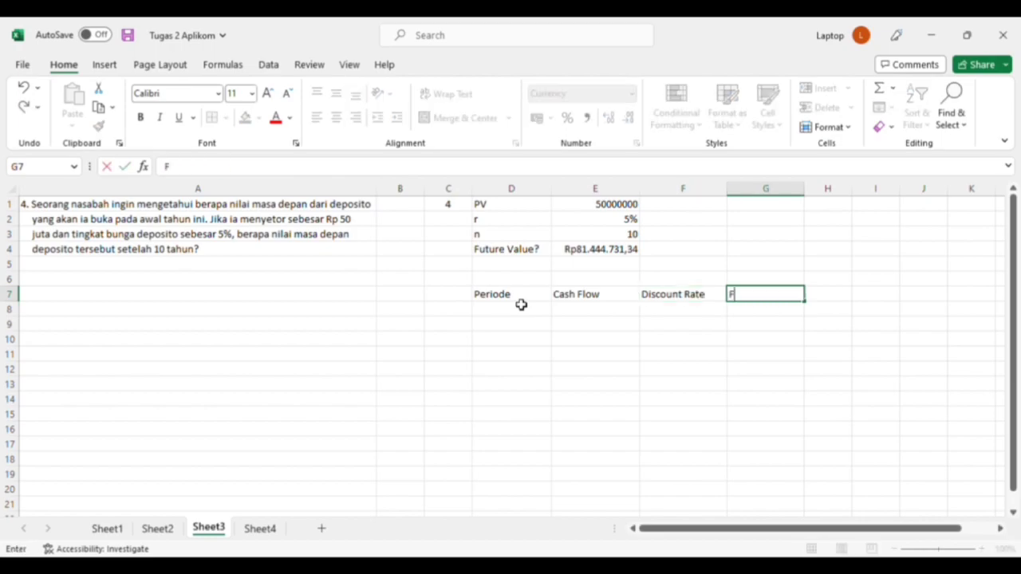
text(uture Value)
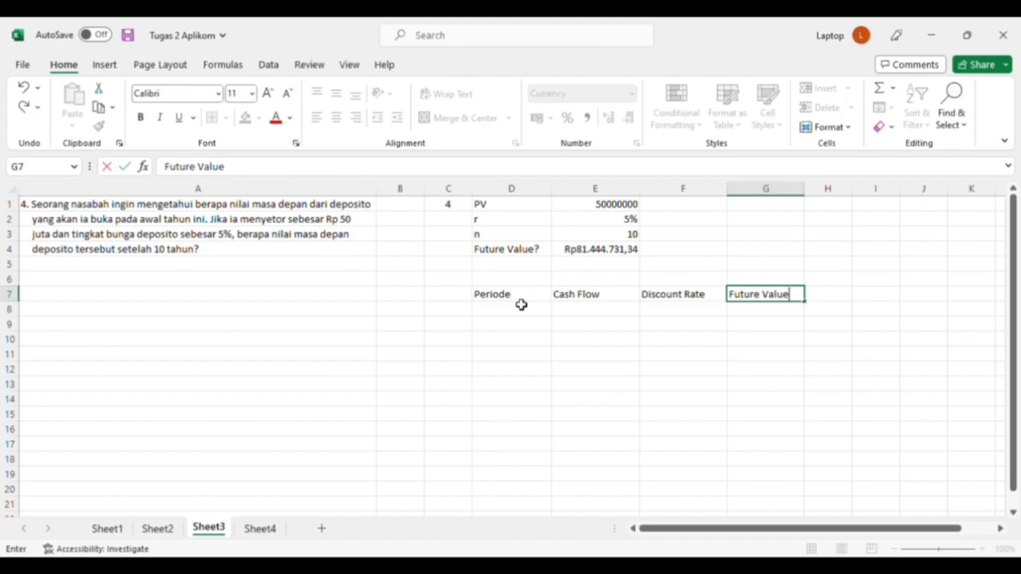
Fill the Periode column D8:D17 with a series from 1 to 10.
click(509, 319)
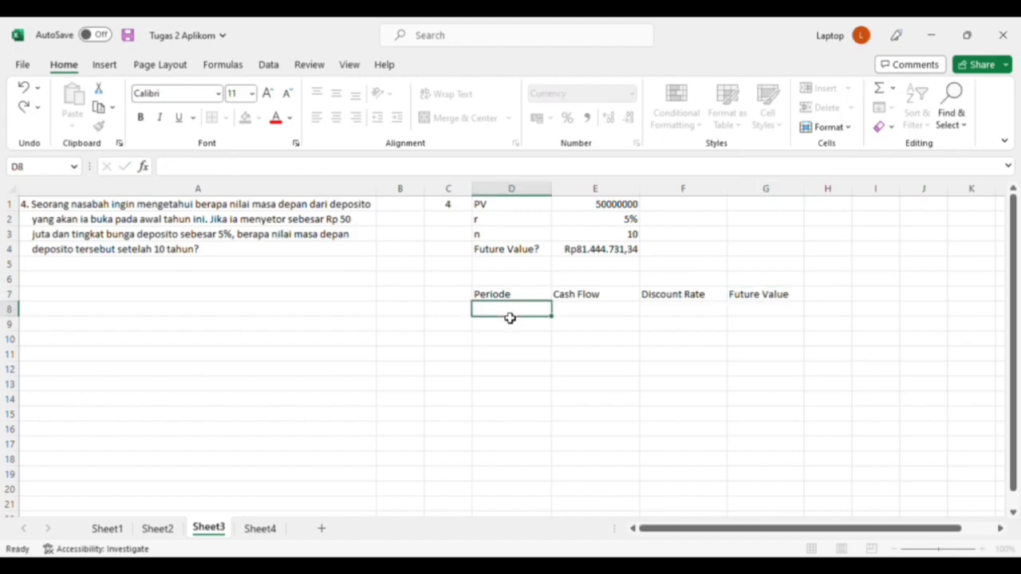
text(1)
drag(558, 321, 554, 458)
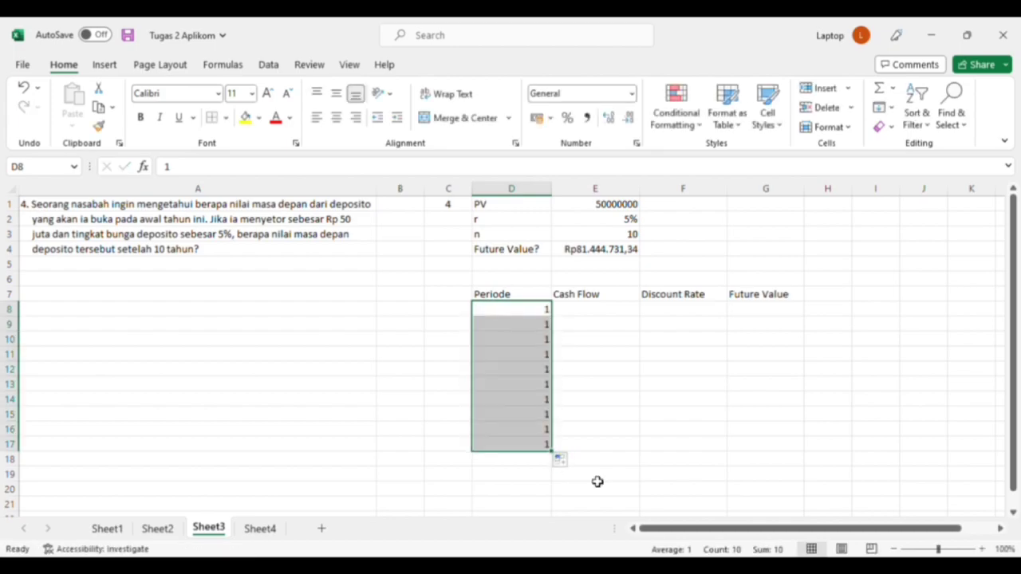
click(566, 469)
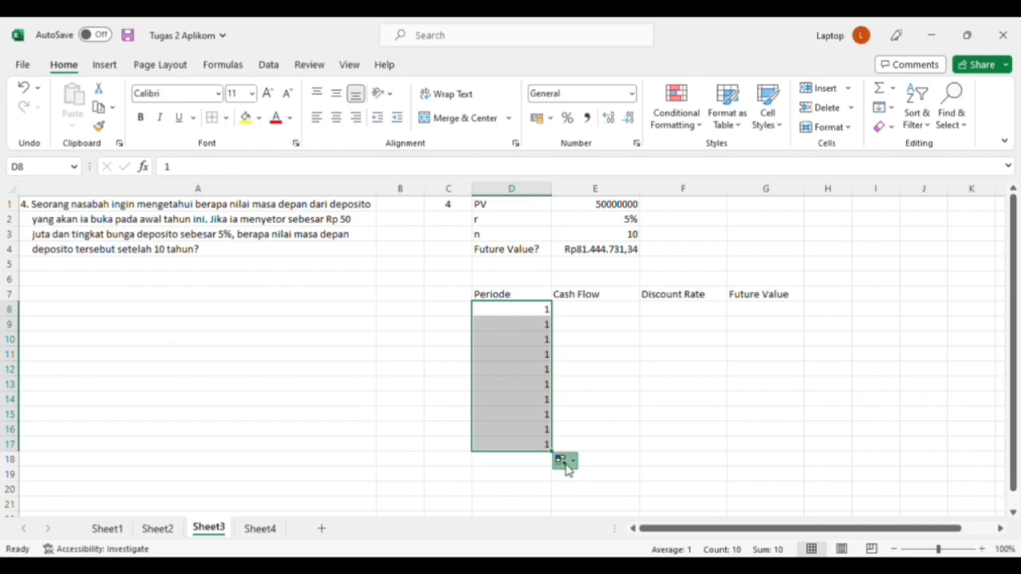
click(585, 397)
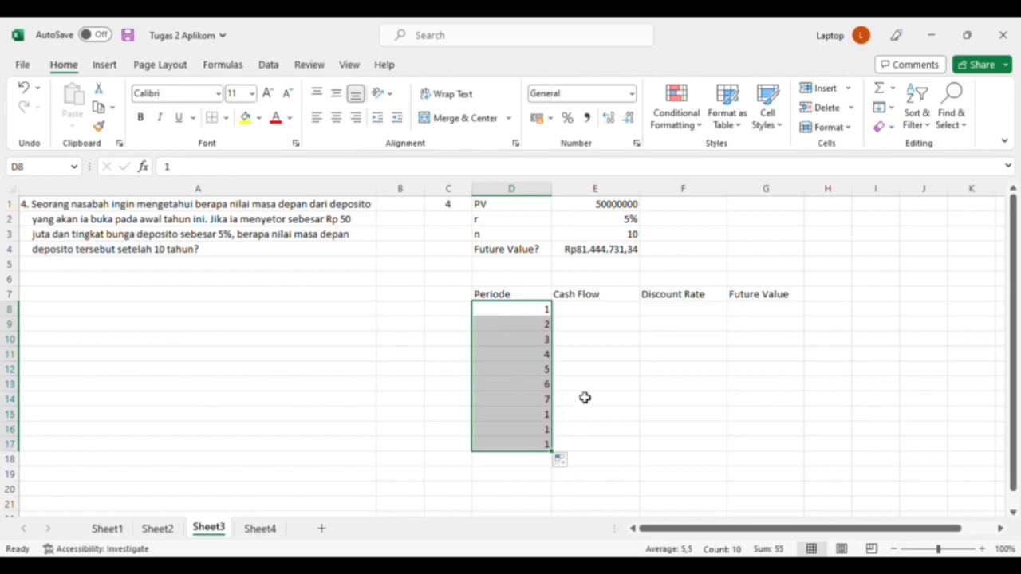
Fill the Cash Flow column E8:E17 with 50000000 and the Discount Rate column F8:F17 with 5%.
click(588, 317)
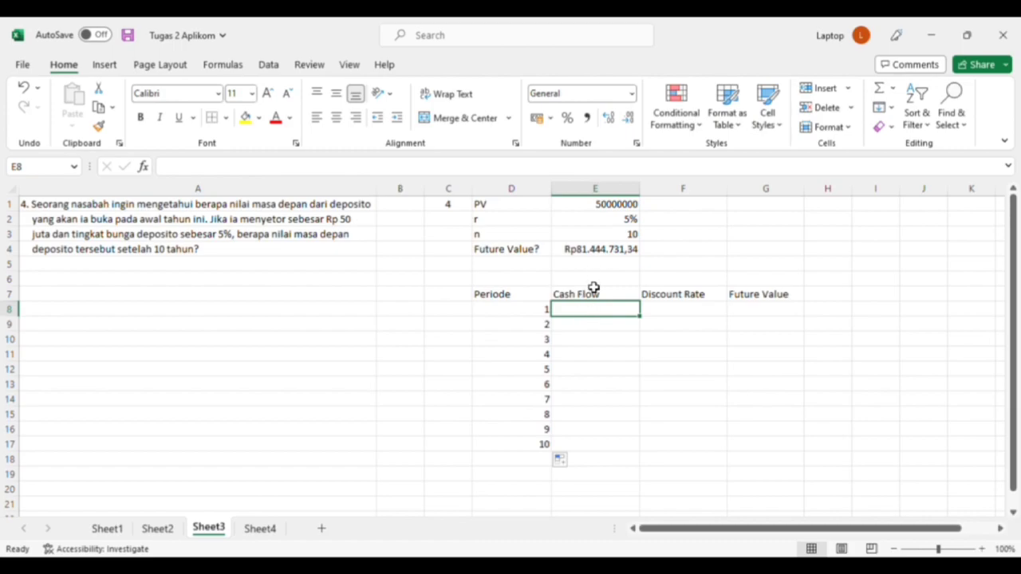
text(50000000)
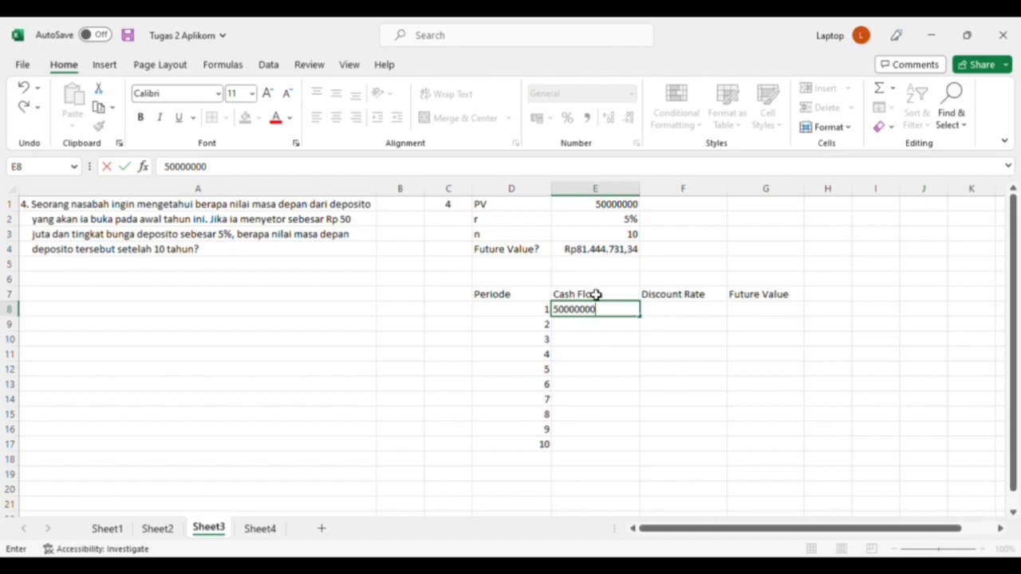
drag(643, 324, 645, 458)
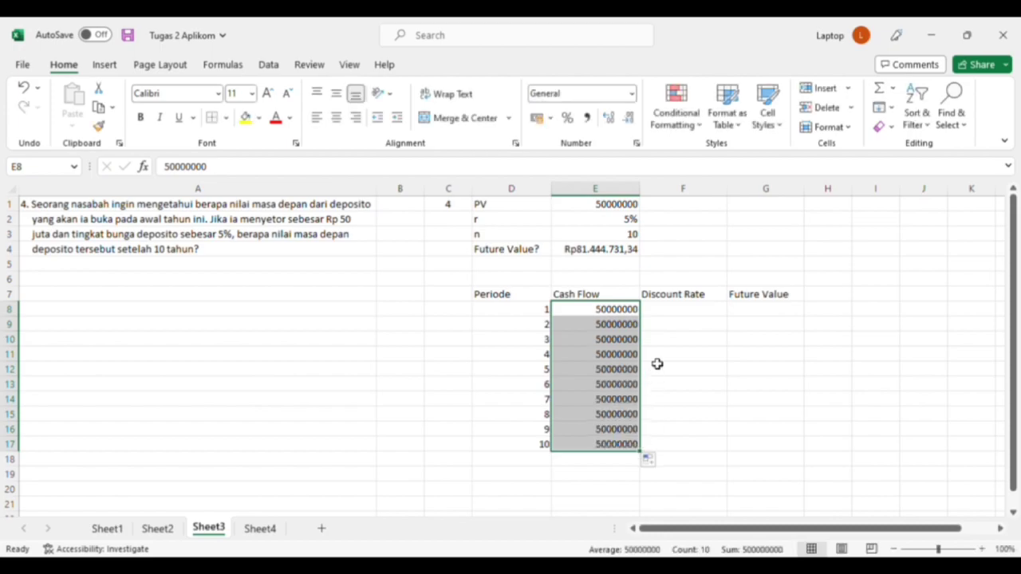
click(668, 314)
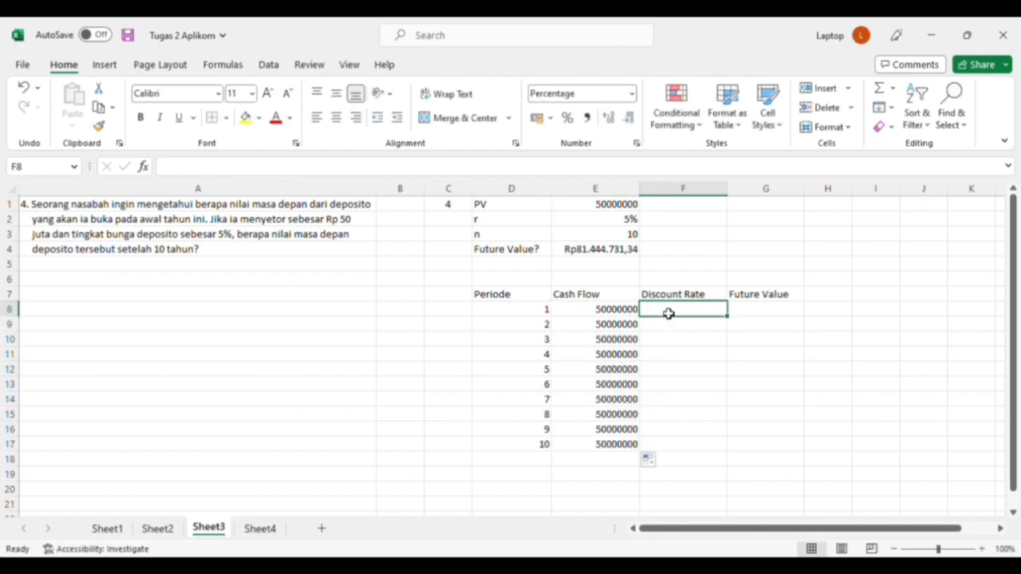
text(5)
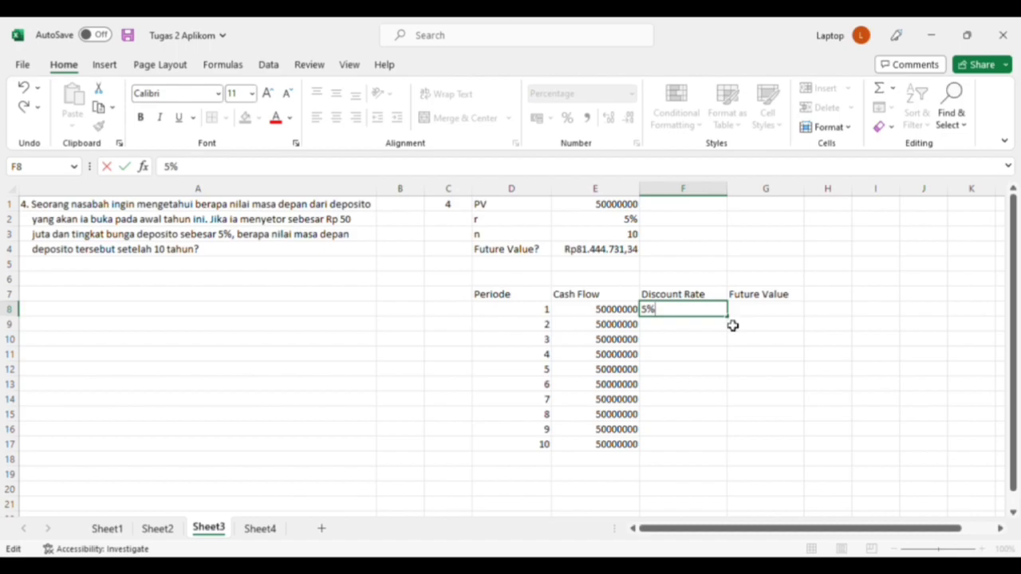
drag(732, 317, 730, 455)
Calculate the first period's future value in G8 with =FV(F8;D8;;-E8) and copy the formula down to G17.
click(770, 311)
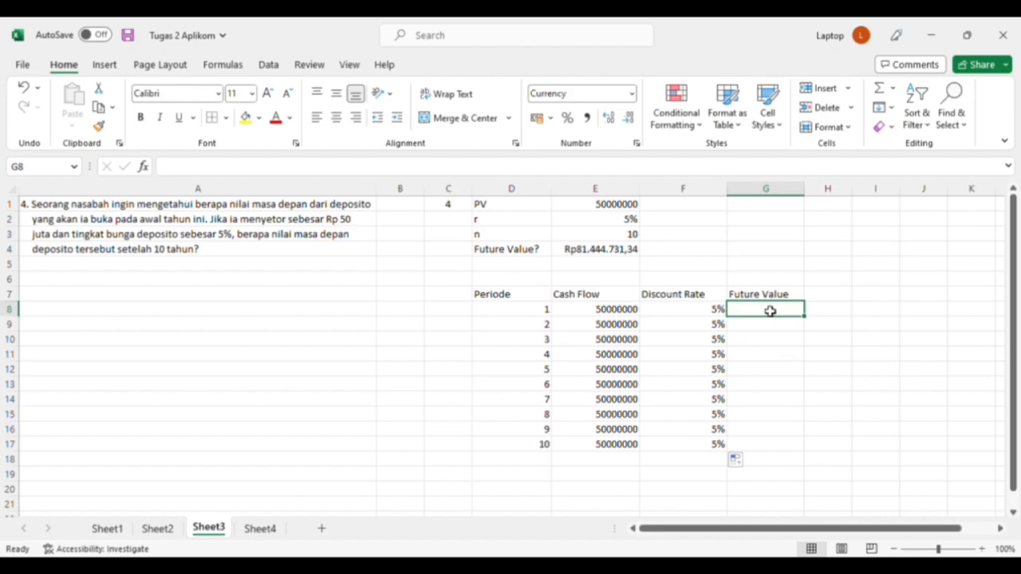
text(=)
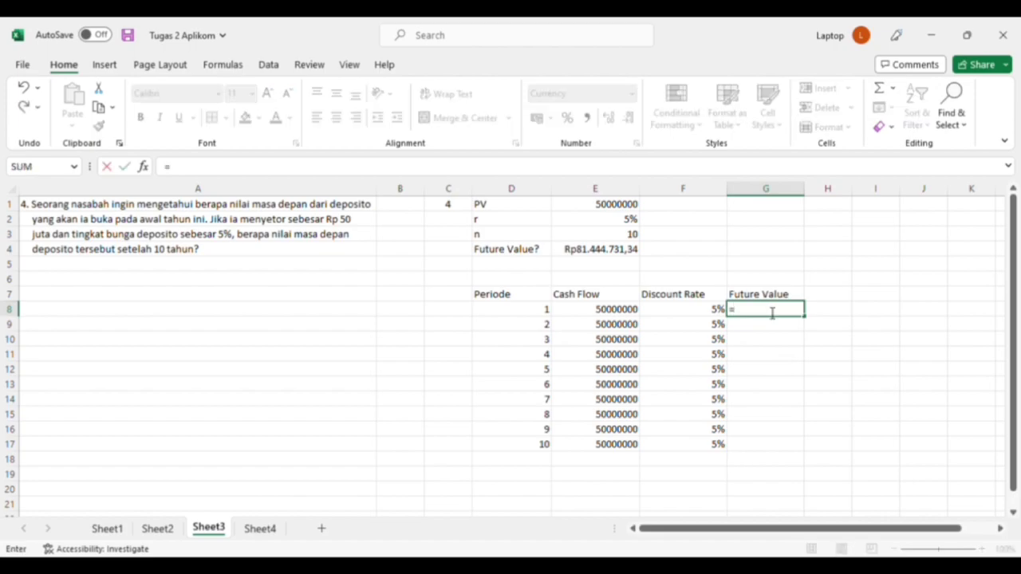
text(FV()
click(709, 313)
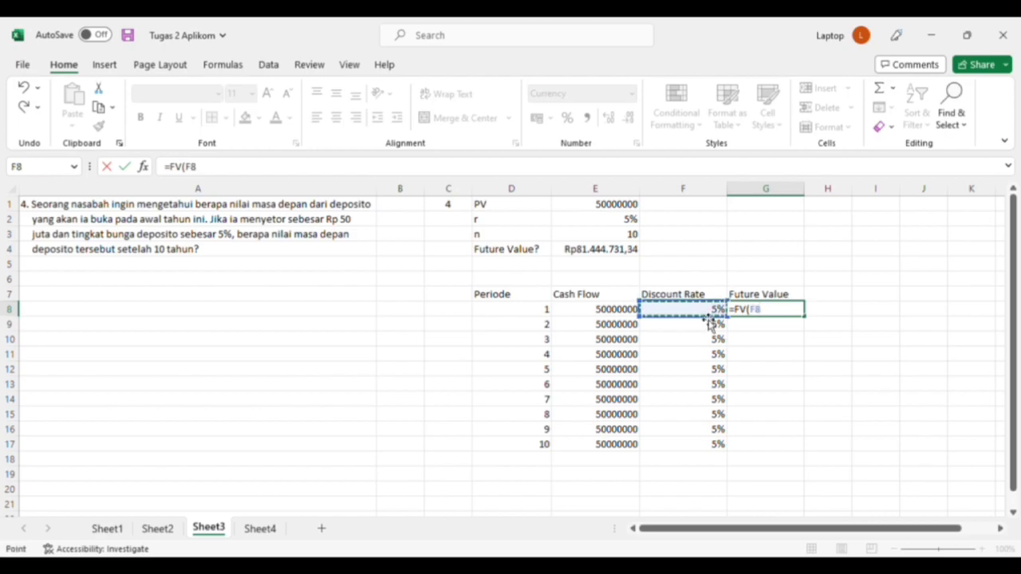
text(;)
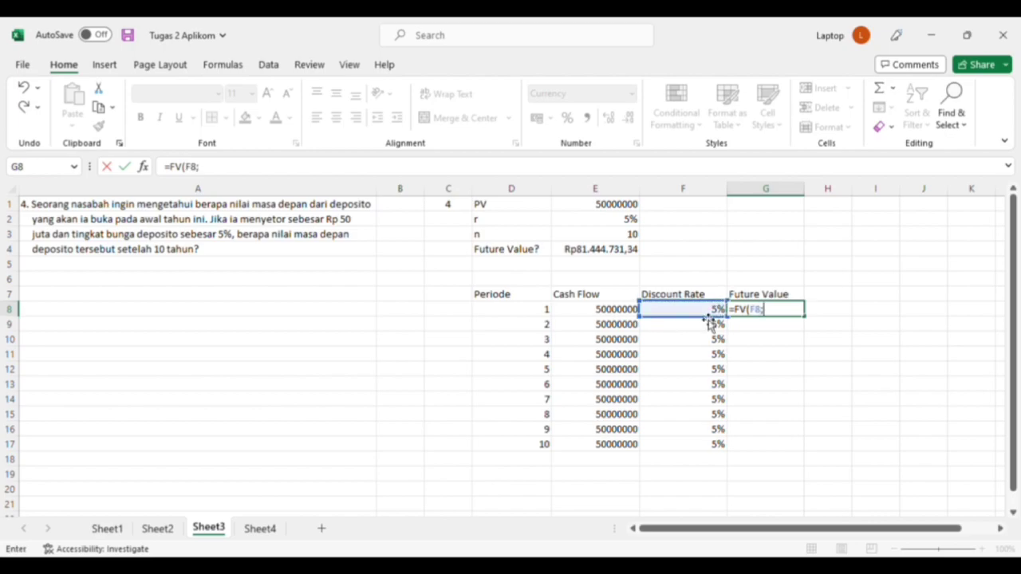
click(526, 313)
text(;)
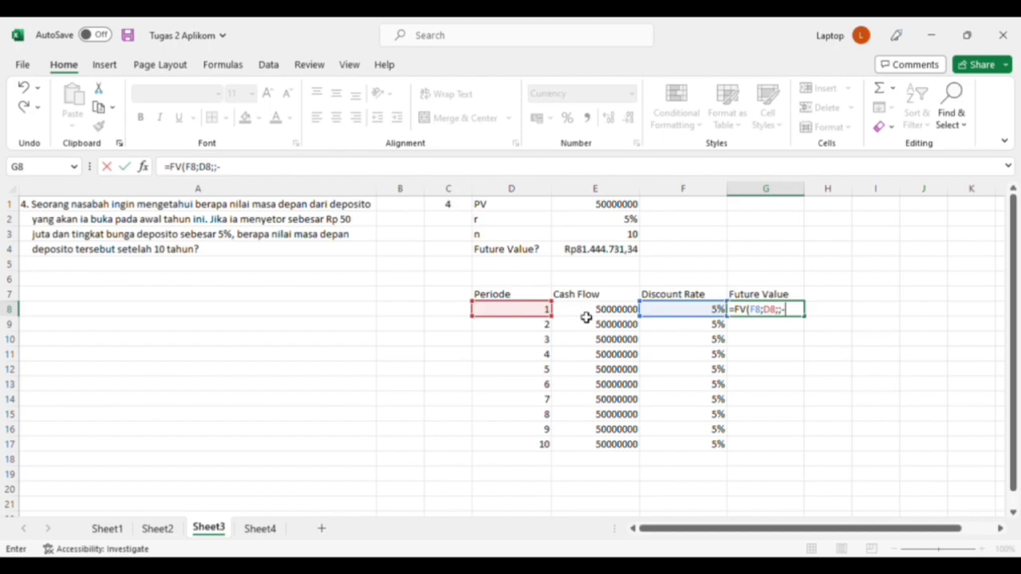
text(;-)
click(587, 316)
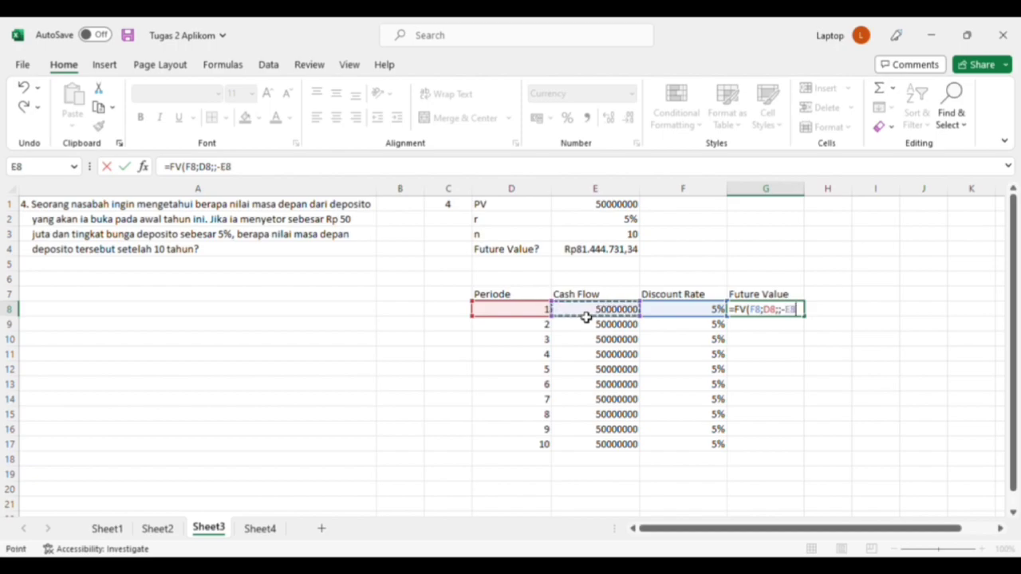
text())
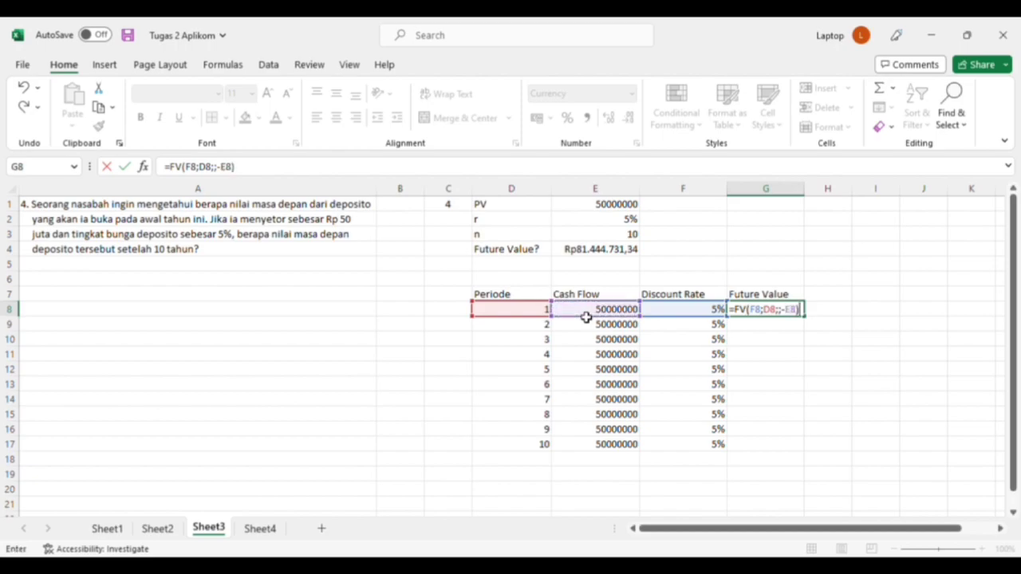
key(Return)
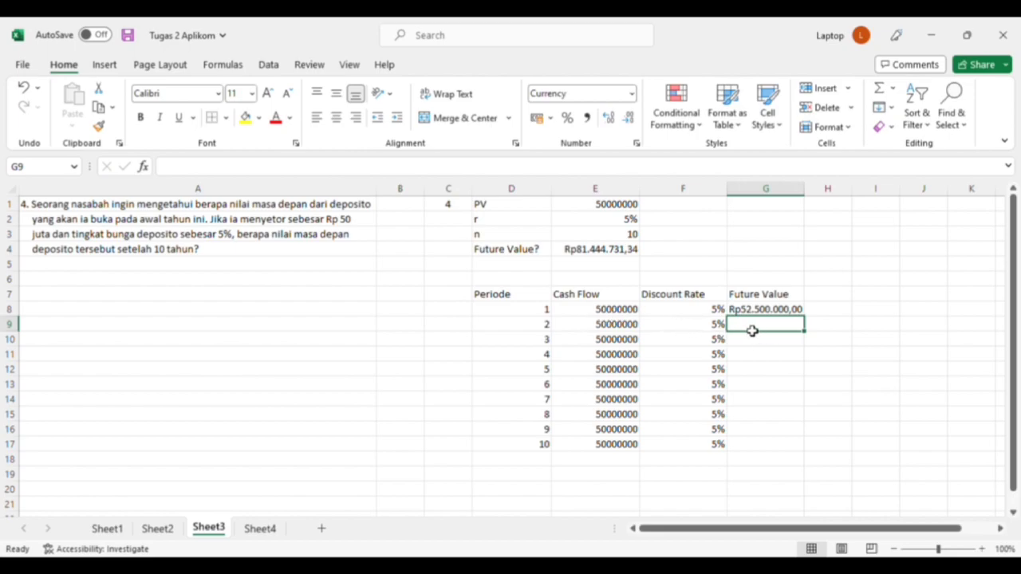
click(802, 314)
drag(808, 320, 805, 458)
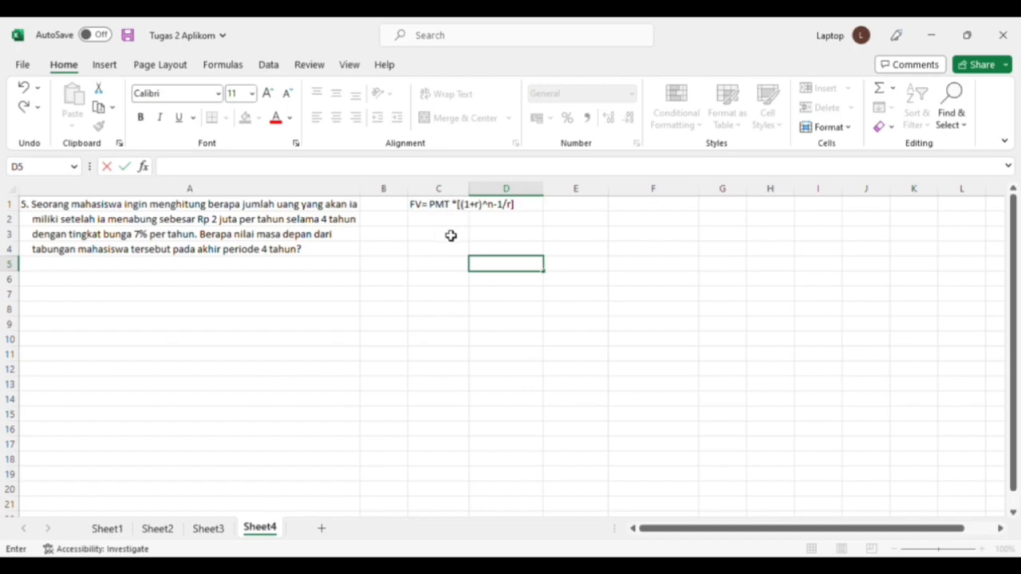
Enter the label PMT with the value 2000000 in C3:D3 of Sheet4 for problem 5.
click(423, 242)
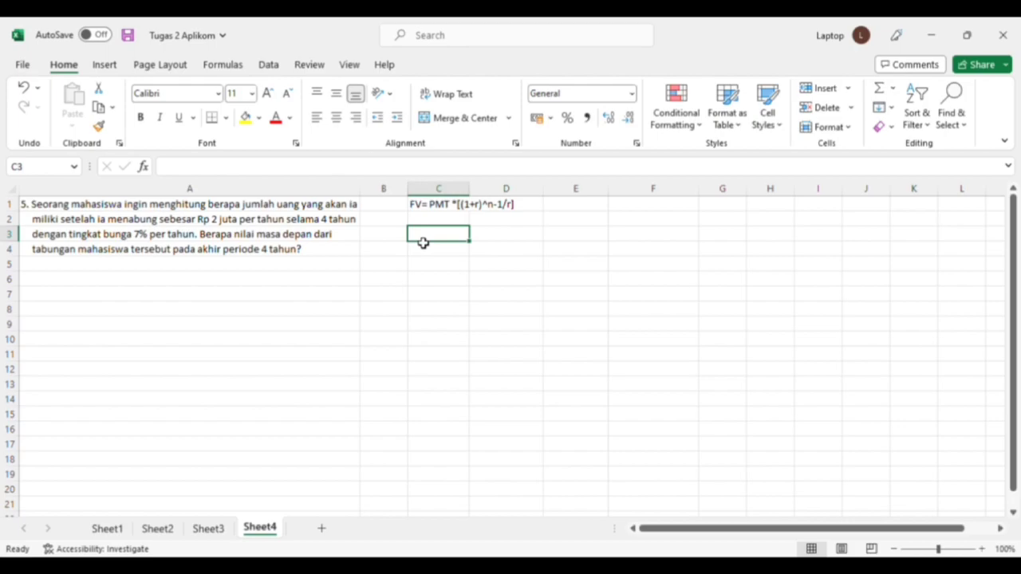
text(PMT)
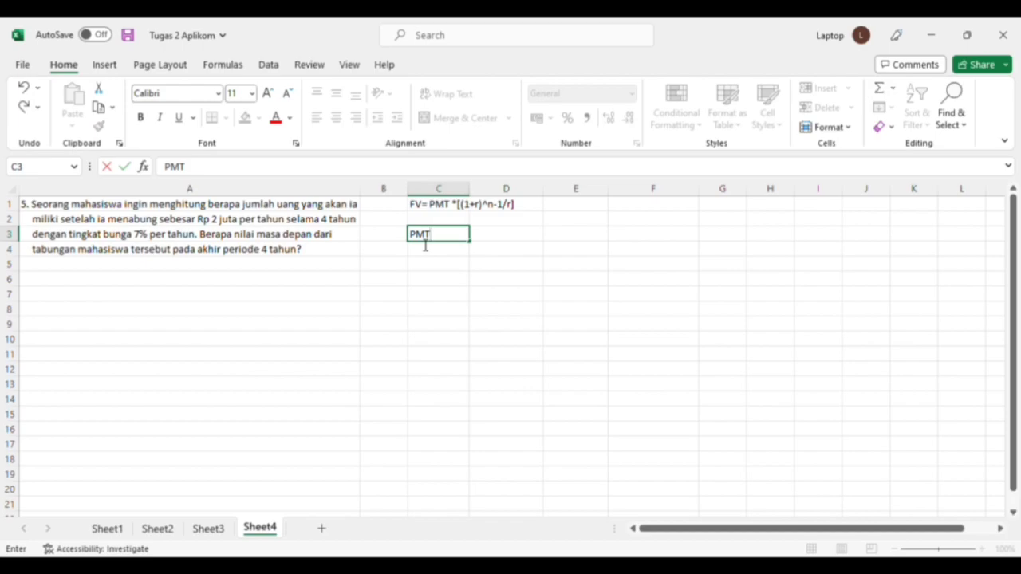
click(491, 234)
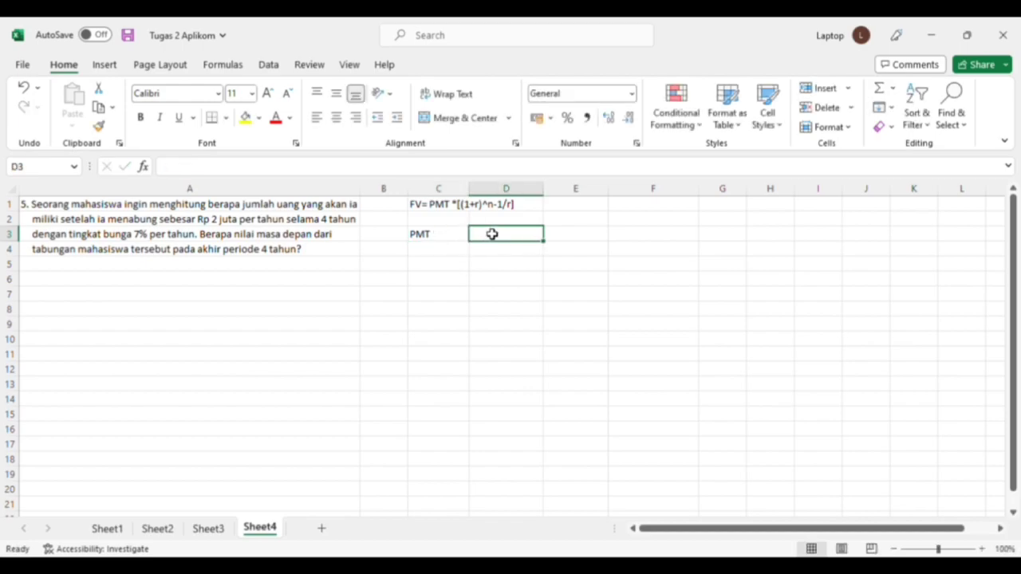
text(2000000)
Enter the labels r with 7% and n with 4 in C4:D5 for problem 5.
click(439, 264)
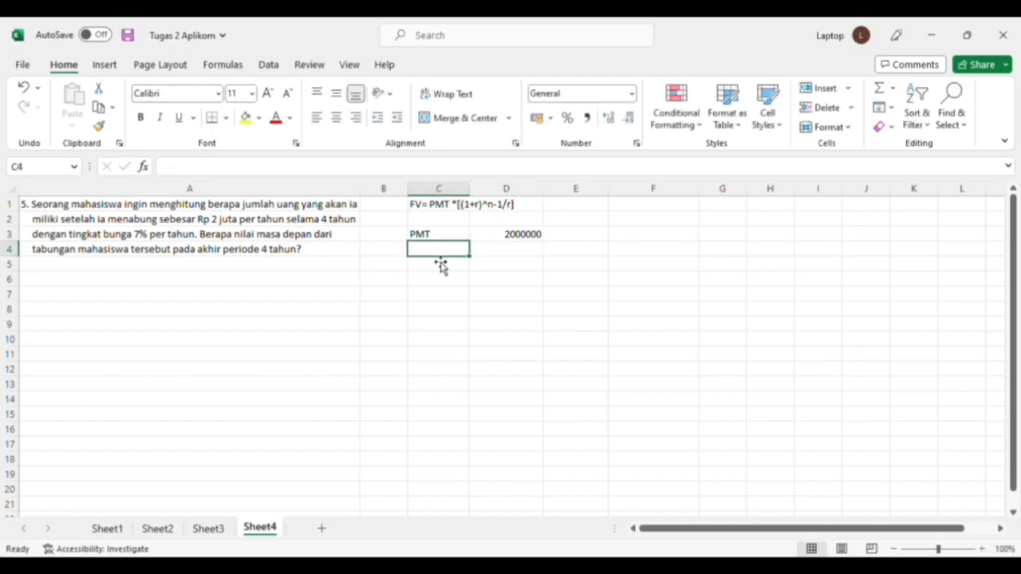
text(r)
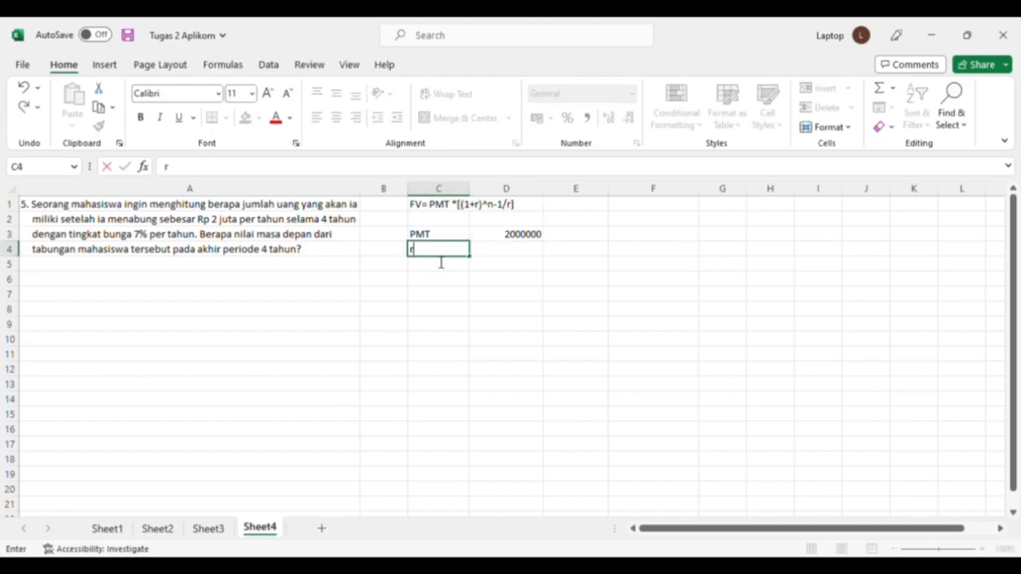
click(488, 255)
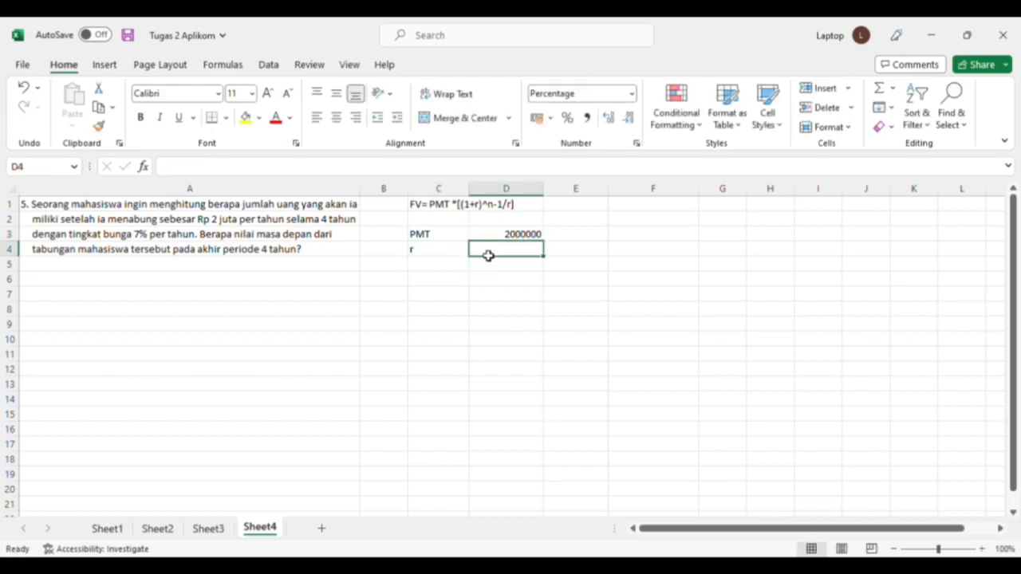
text(7%)
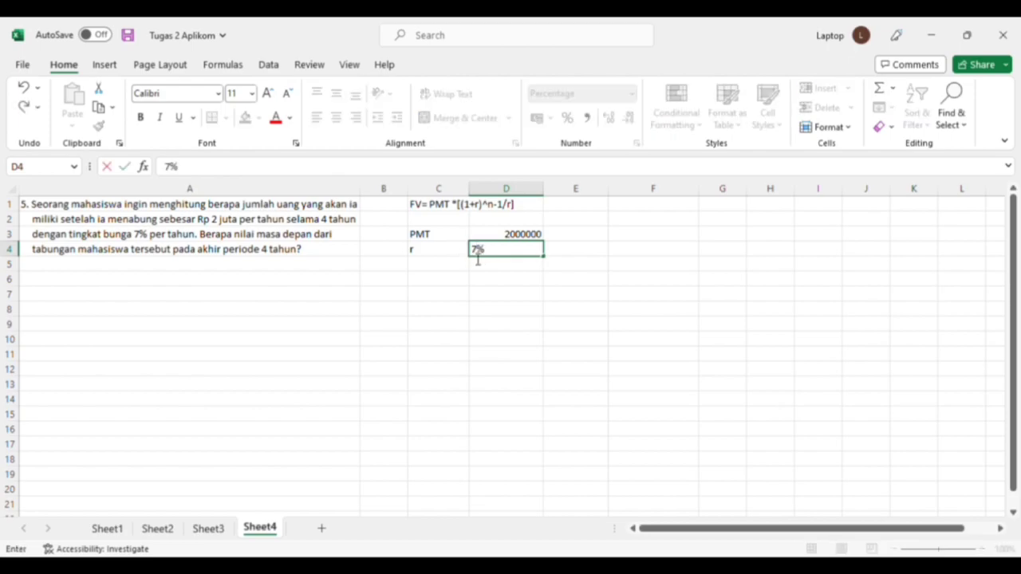
click(441, 269)
text(n)
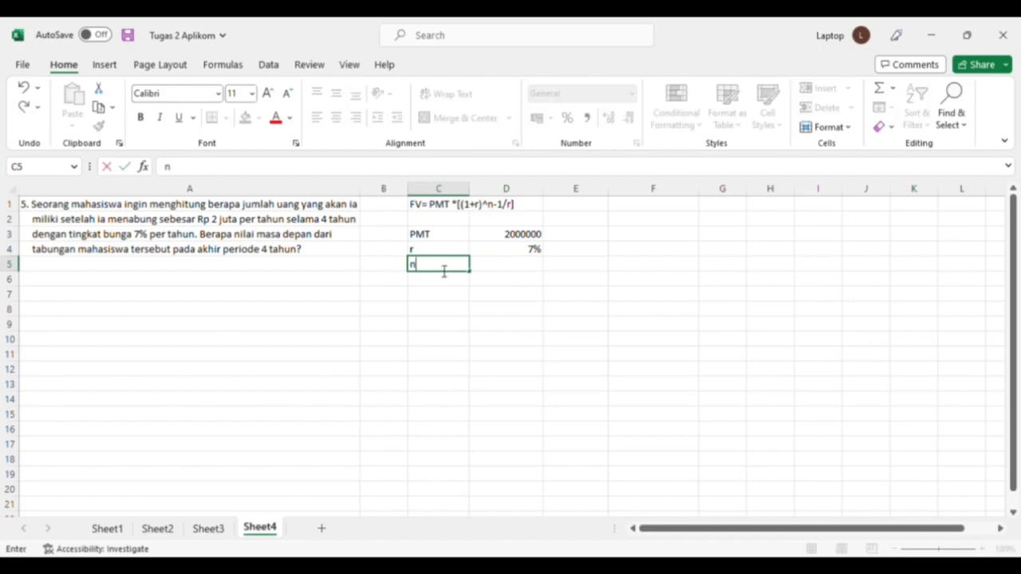
click(484, 265)
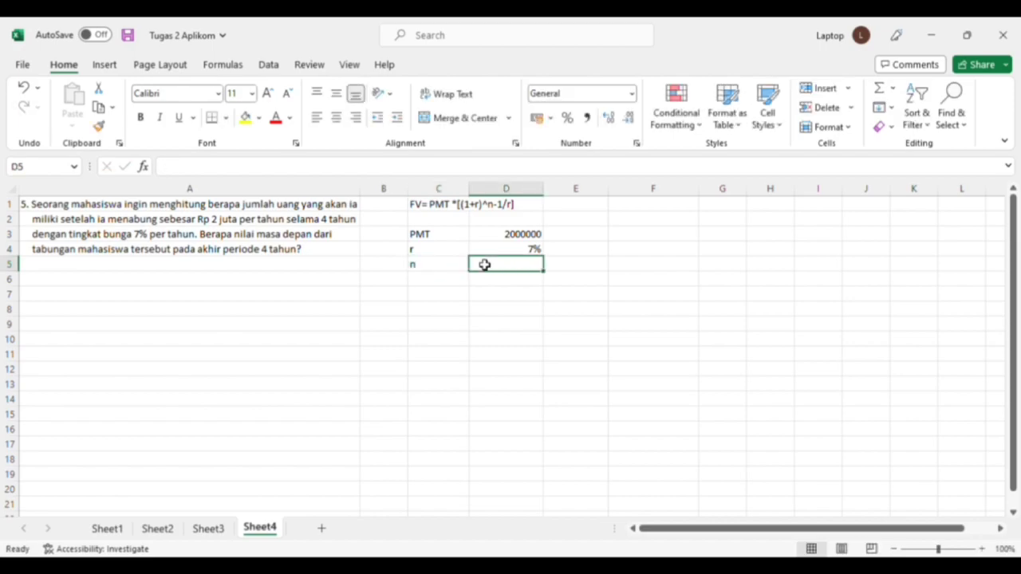
text(4)
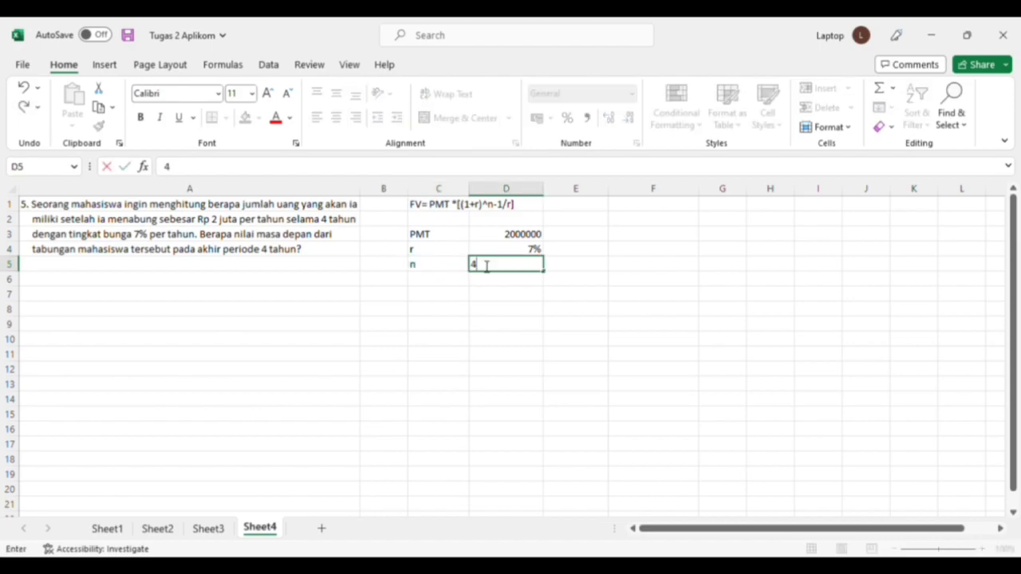
click(445, 280)
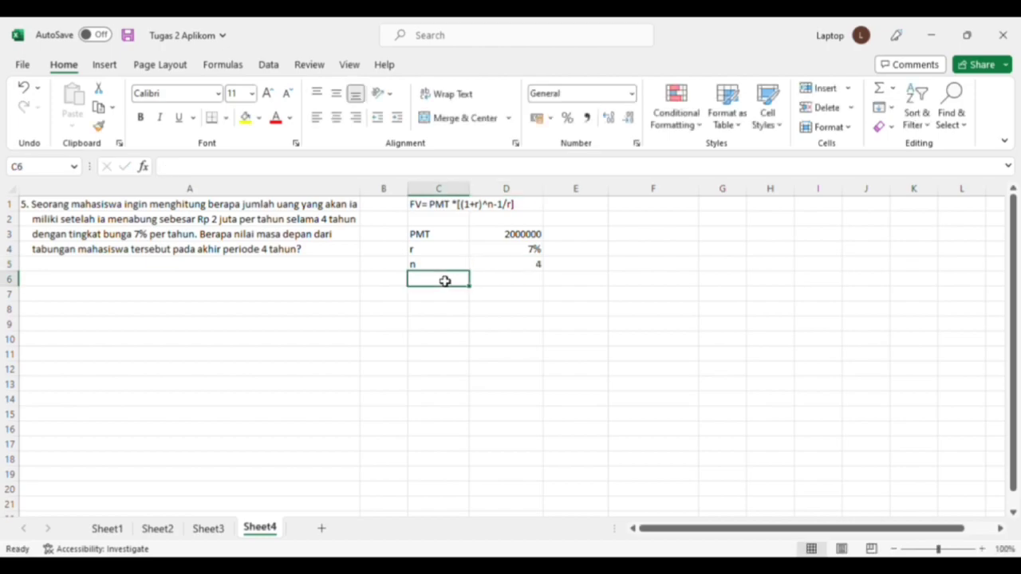
Label C6 as FV? and calculate the savings' future value in D6 with =FV(D4;D5;-D3).
text(FV)
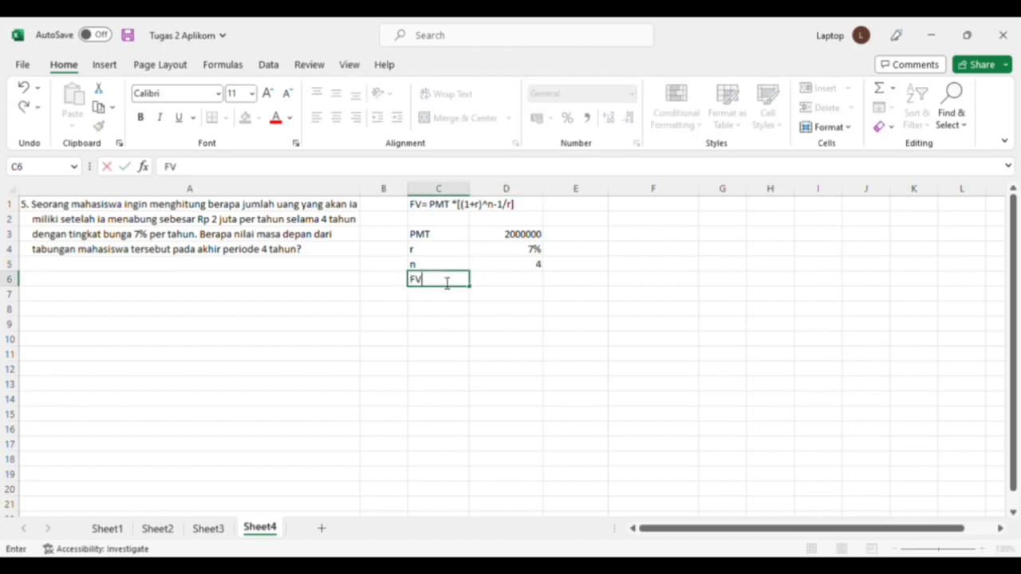
text(?)
click(492, 288)
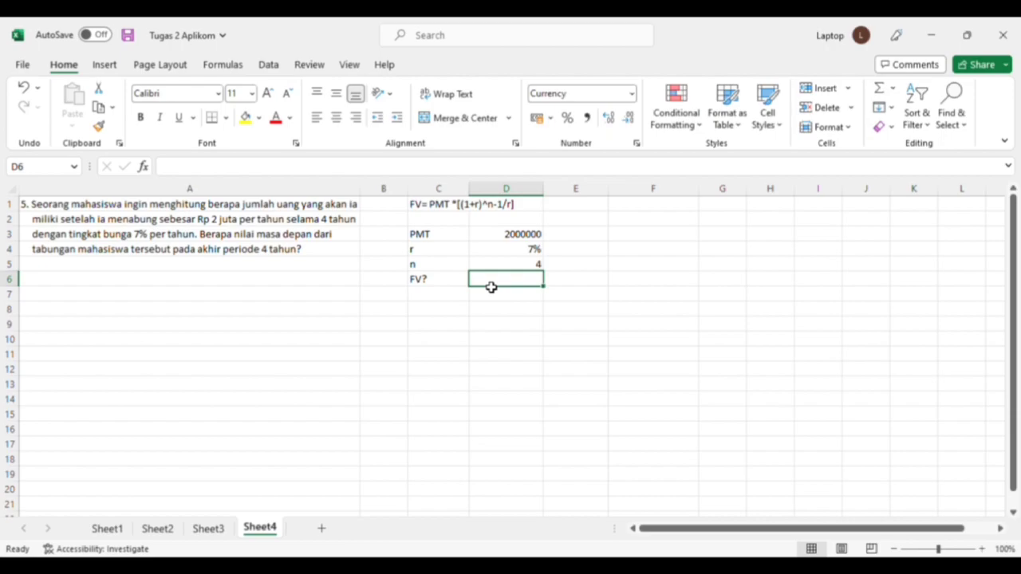
text(=FV()
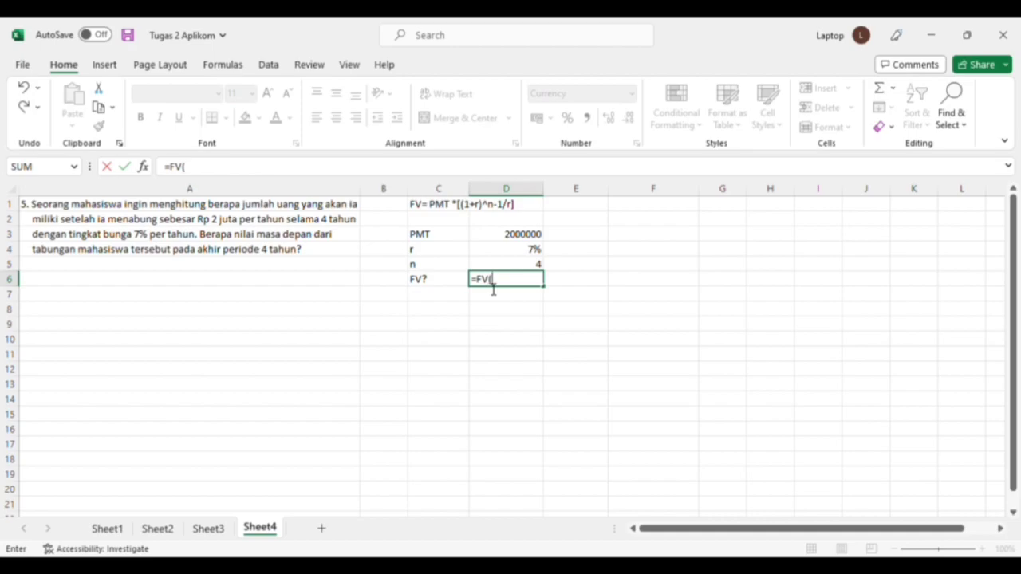
click(517, 254)
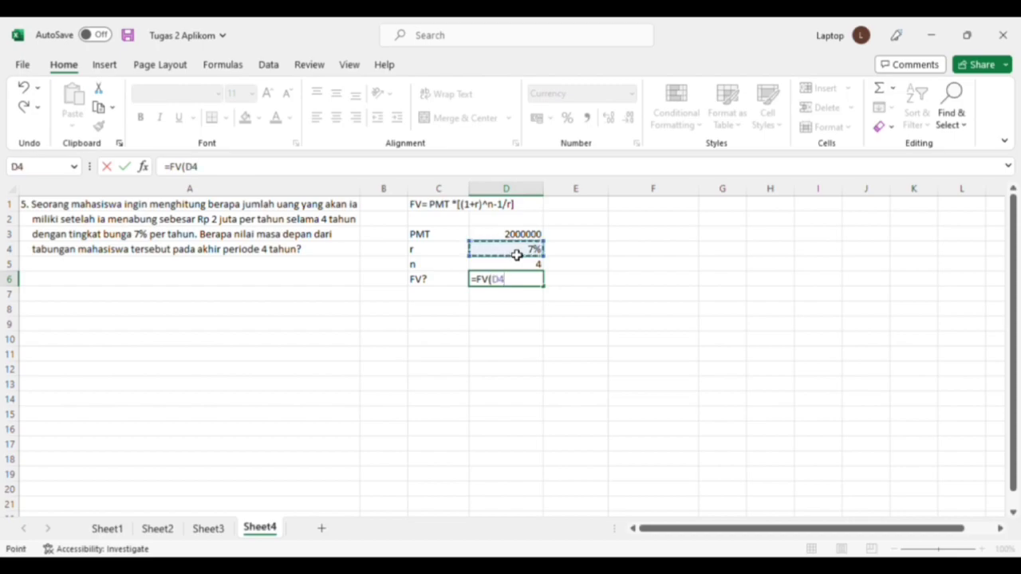
text(;)
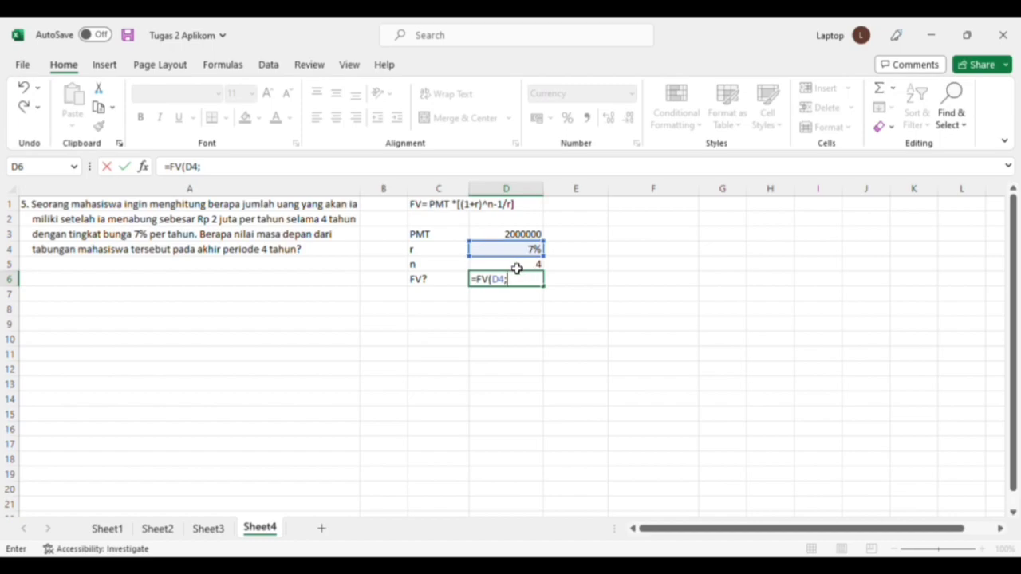
click(517, 269)
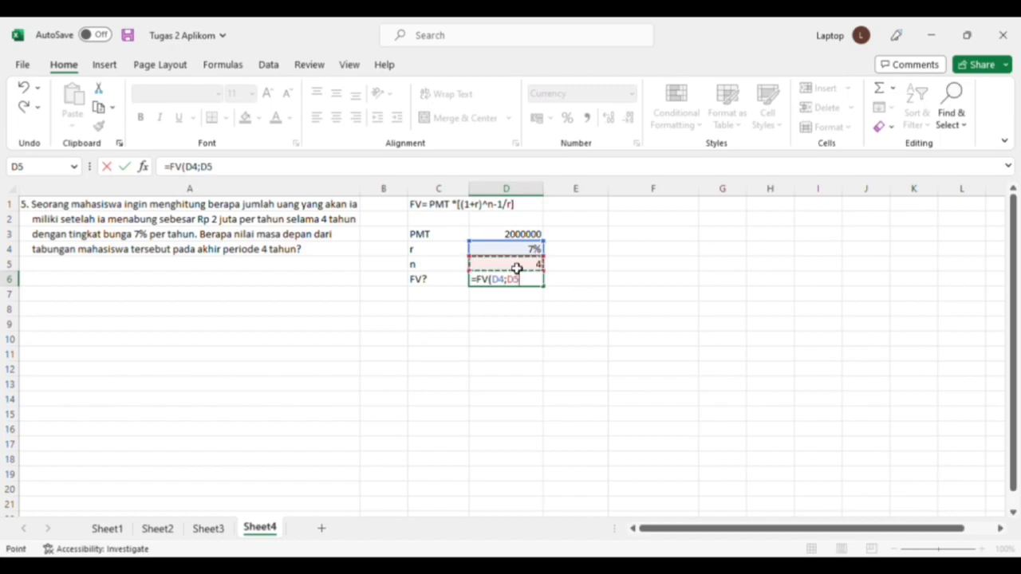
text(;)
text(-)
click(506, 241)
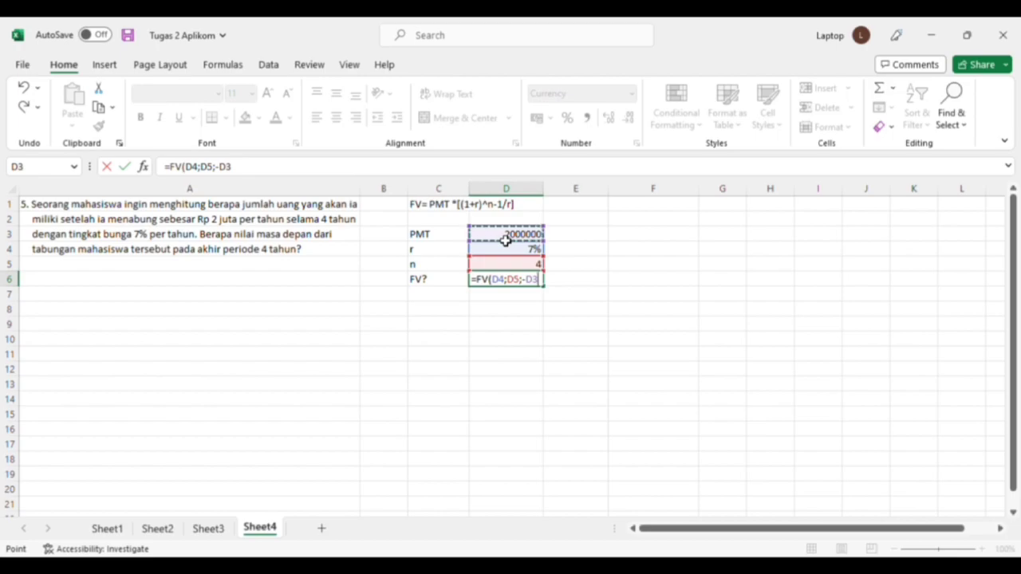
text())
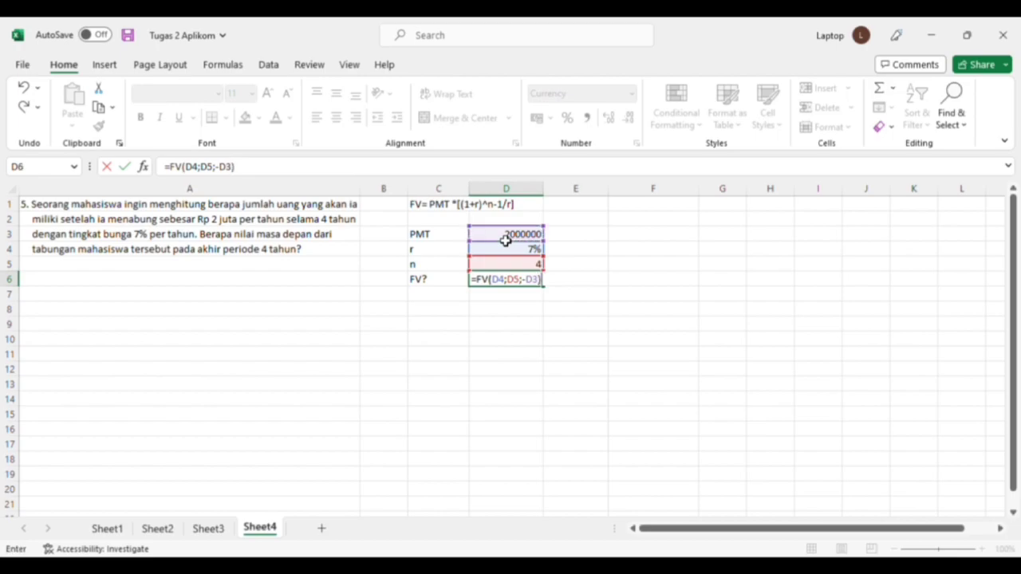
key(Return)
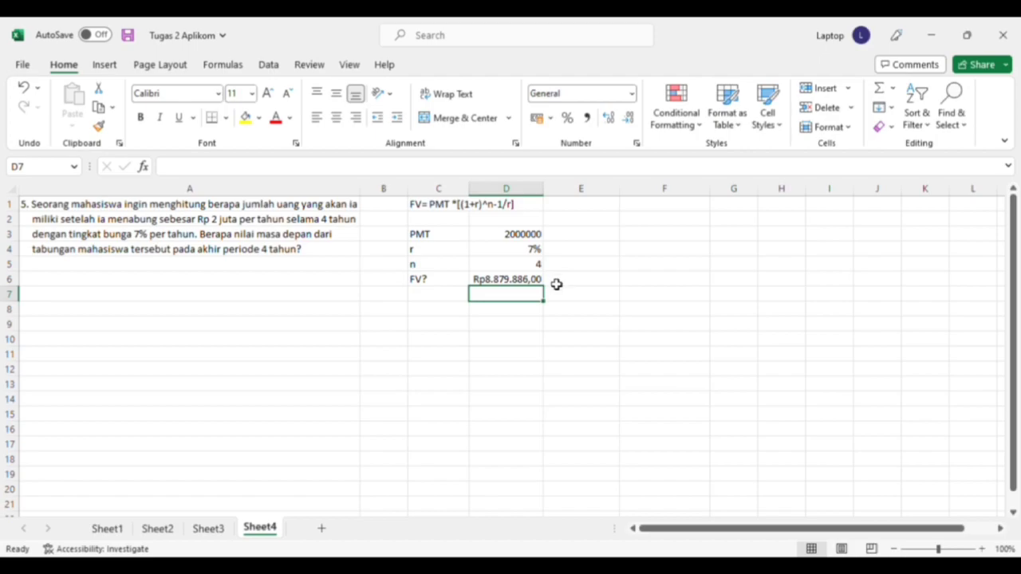
Enter the table headers Periode, Cash flow, Dicount Rate and Future value in C9:F9.
click(466, 330)
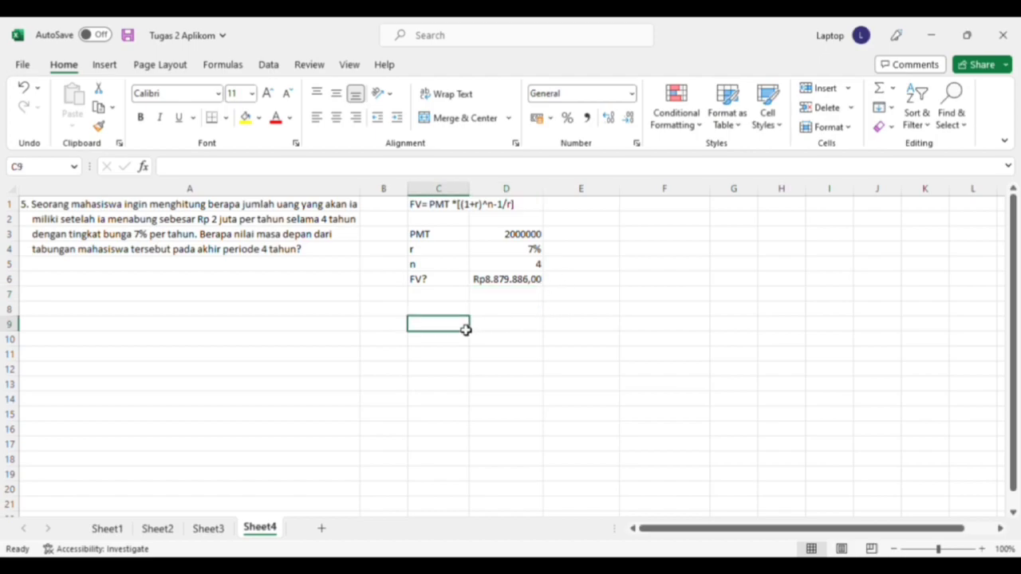
text(P)
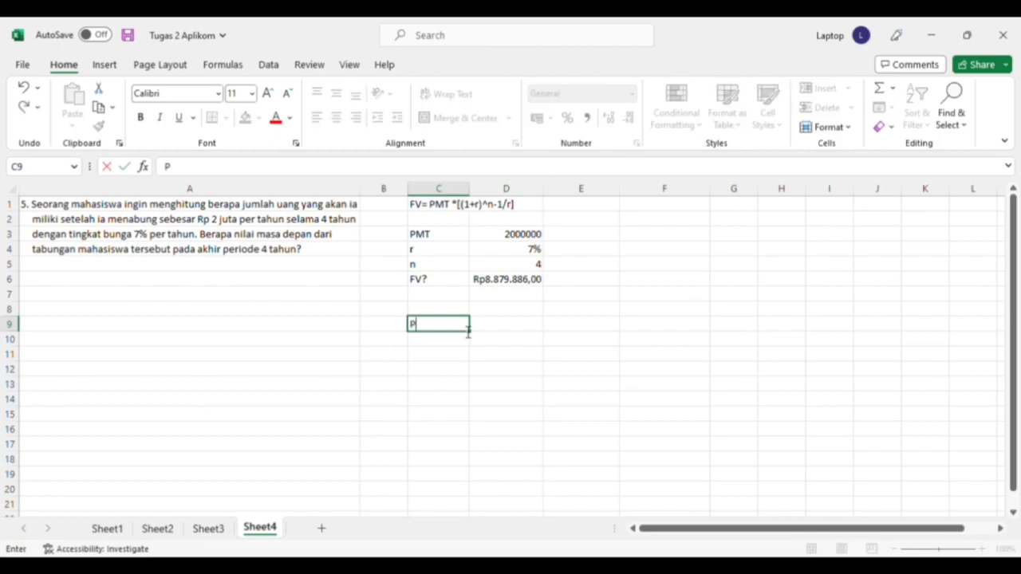
text(eriode)
key(Tab)
text(C)
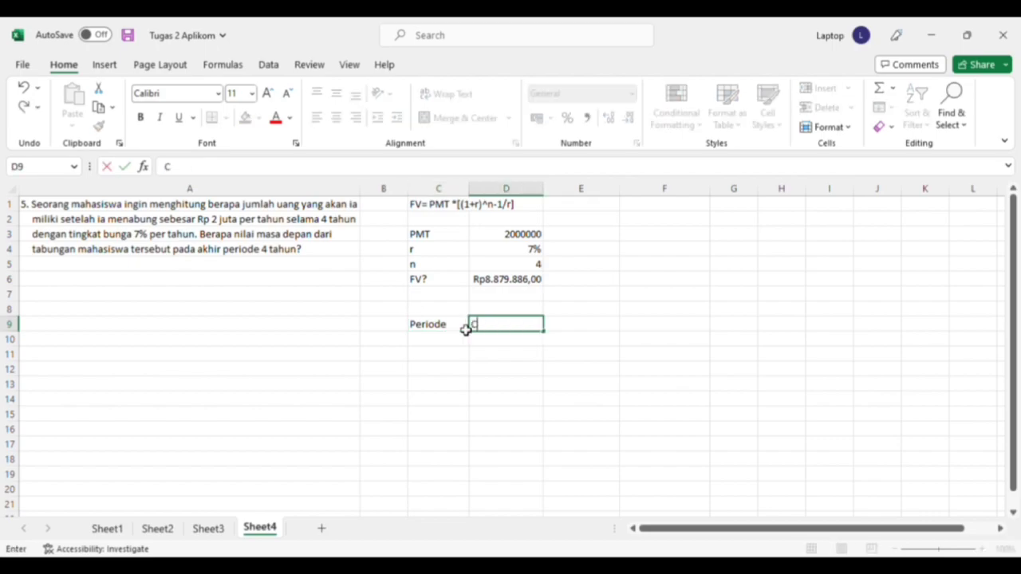
text(ash flow)
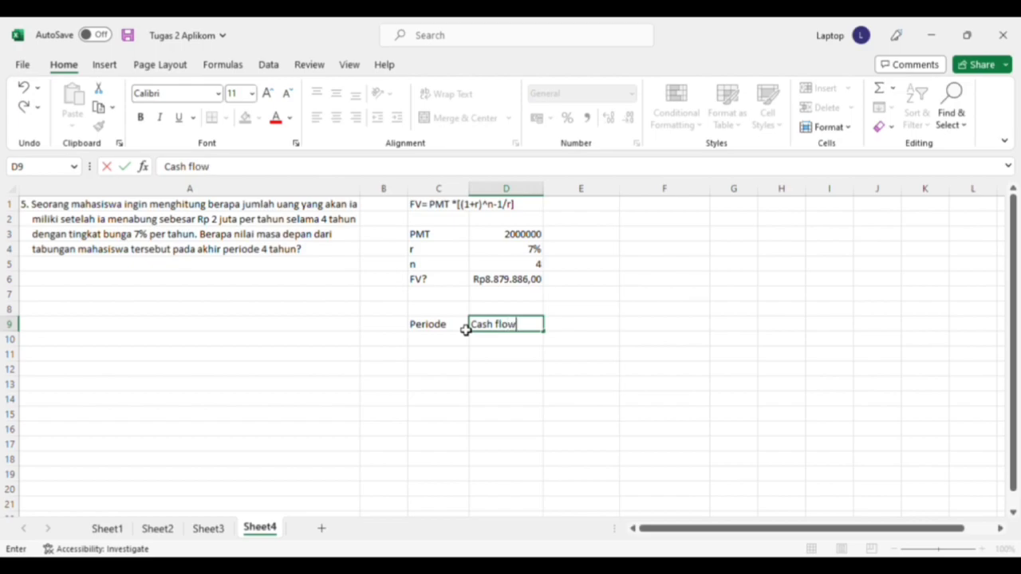
key(Tab)
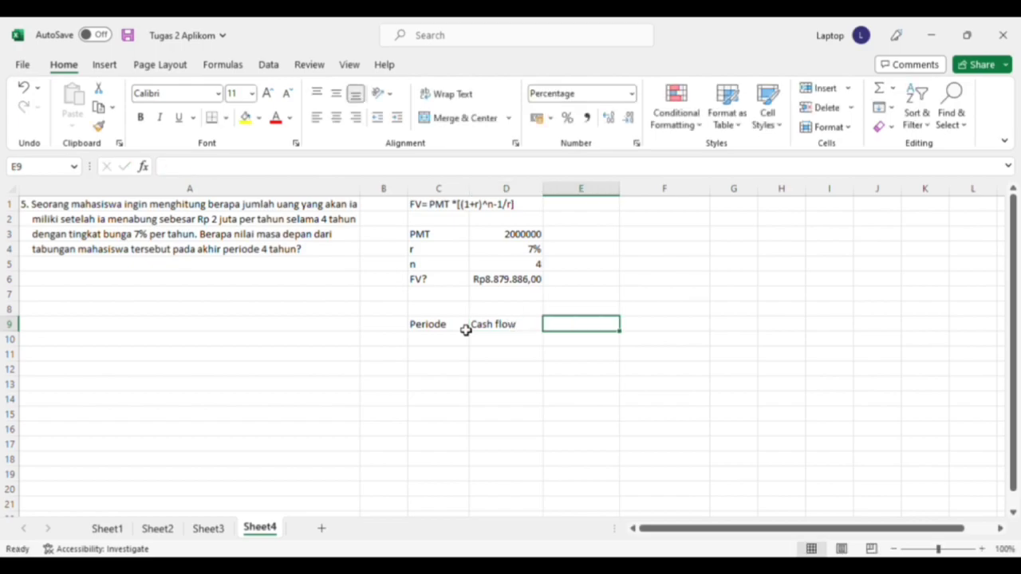
text(Di)
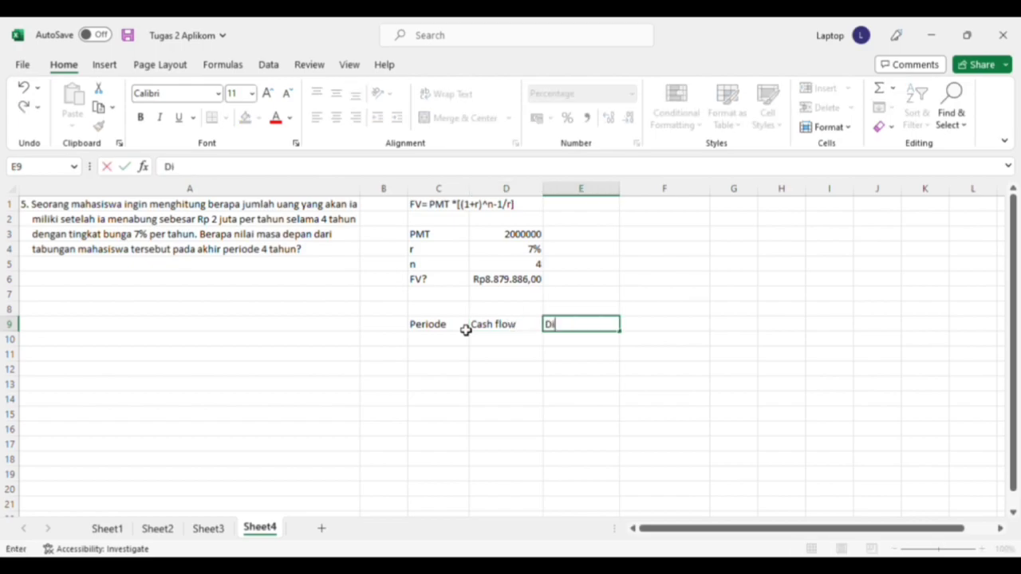
text(count R)
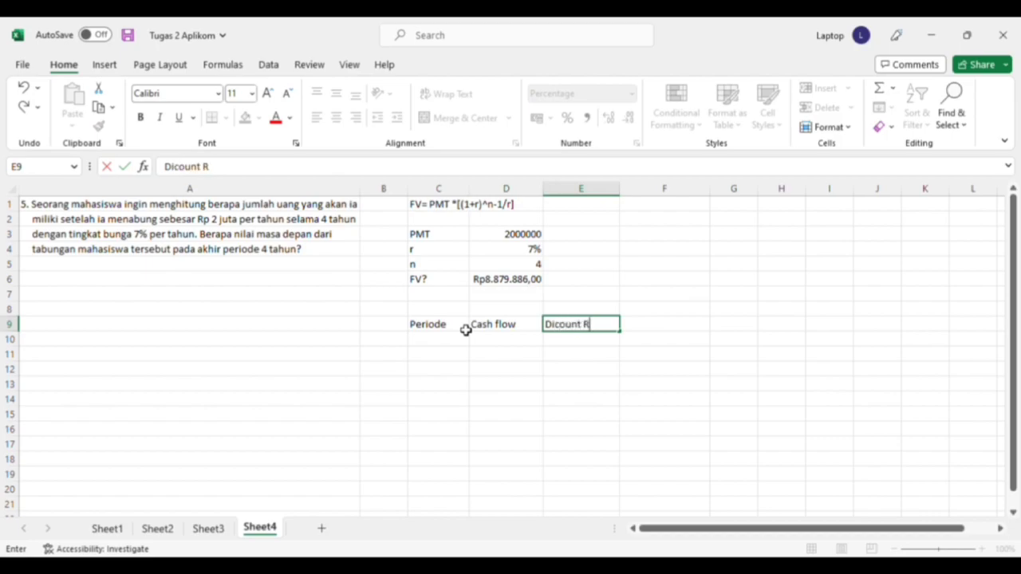
text(ate)
key(Tab)
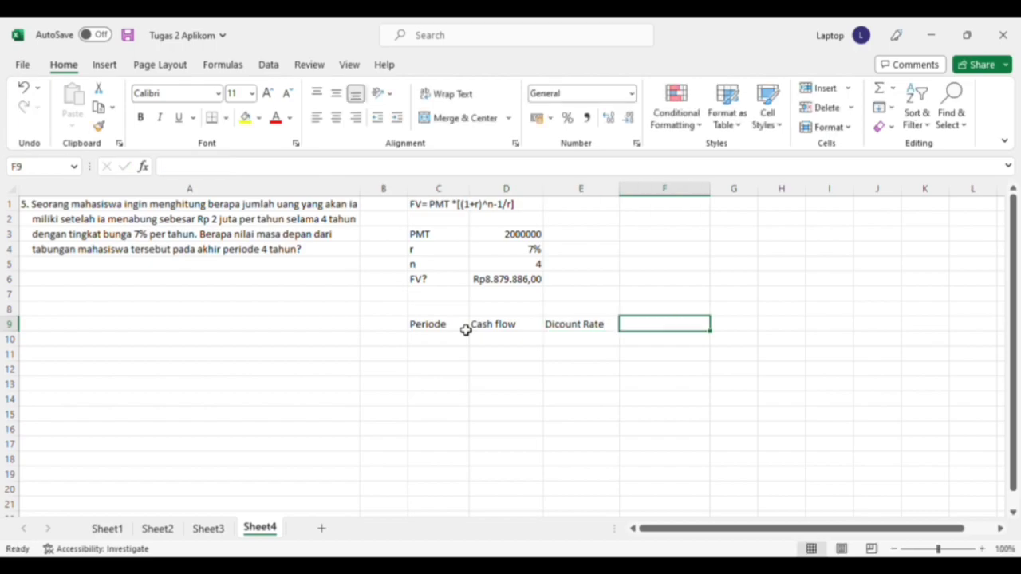
text(Fu)
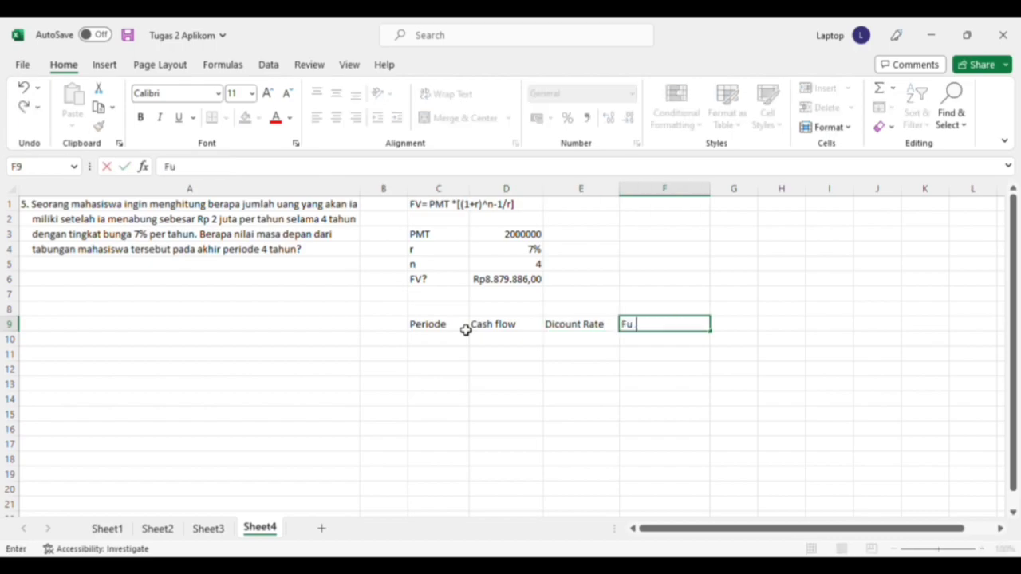
text(ture value)
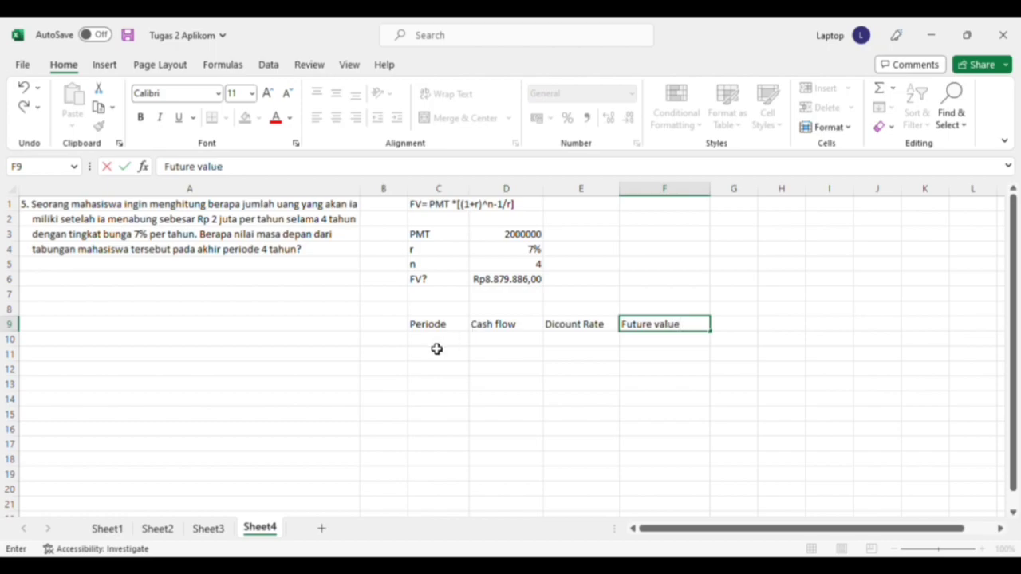
Fill the Periode column C10:C13 with the series 1 to 4.
click(437, 343)
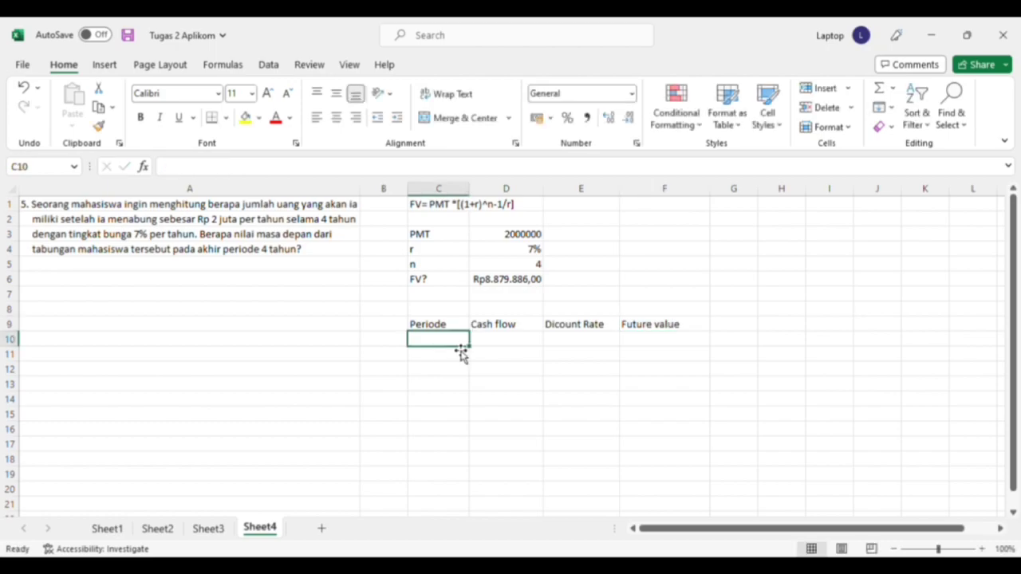
text(1)
drag(470, 348, 473, 395)
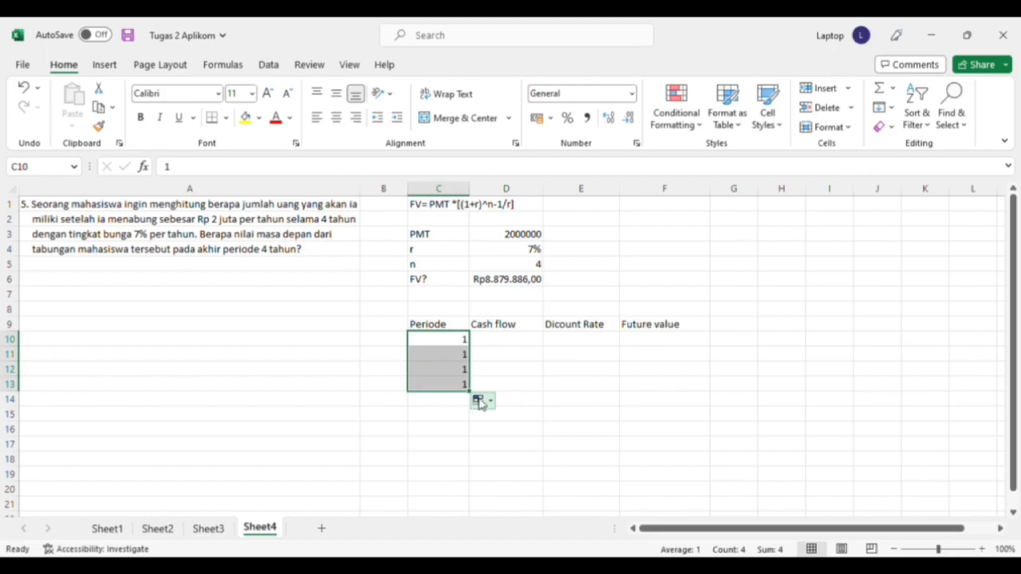
click(536, 444)
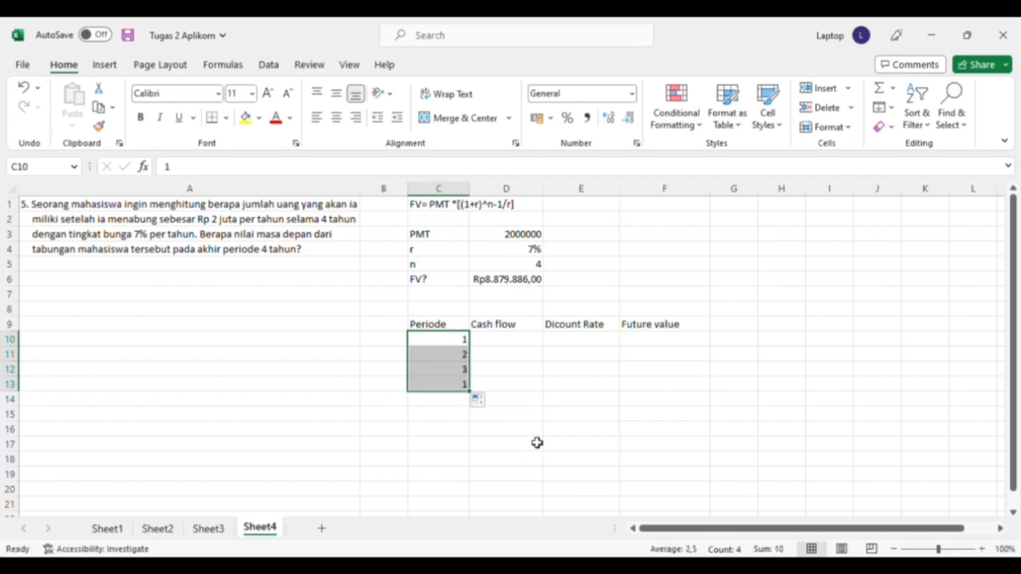
Fill the Cash flow column D10:D13 with 2000000 and the Dicount Rate column E10:E13 with 7%.
click(515, 343)
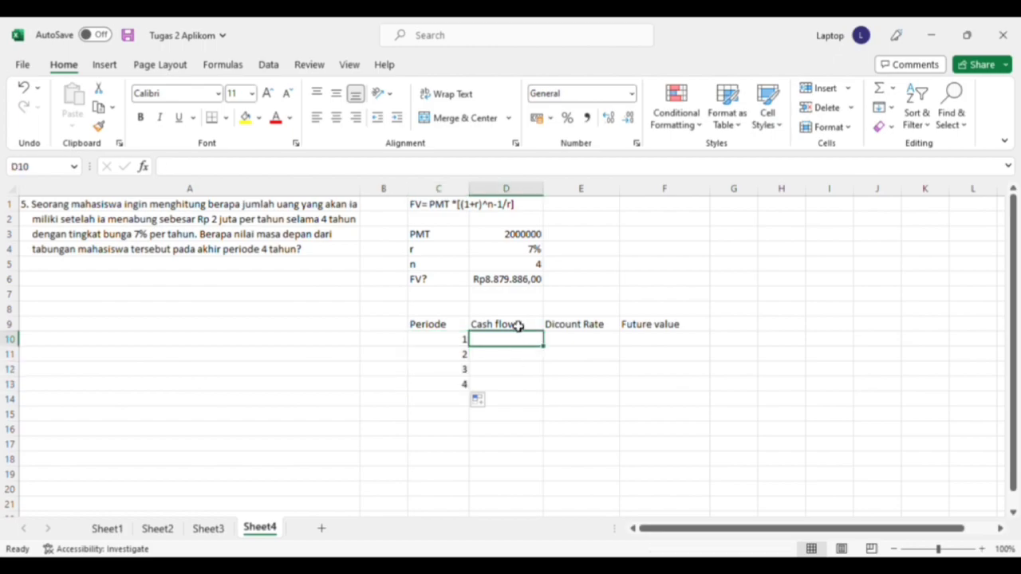
text(2000000)
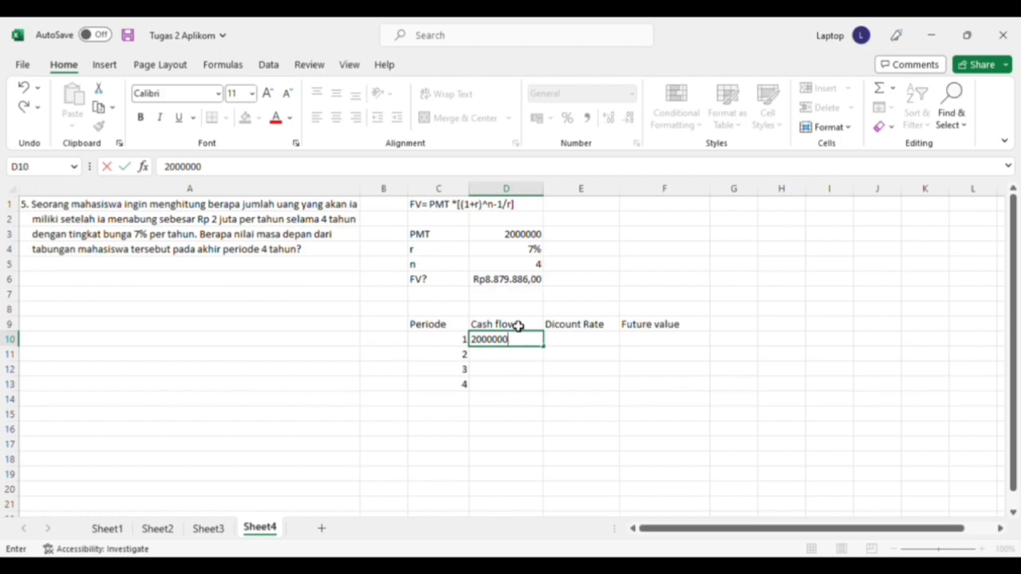
drag(547, 353, 543, 391)
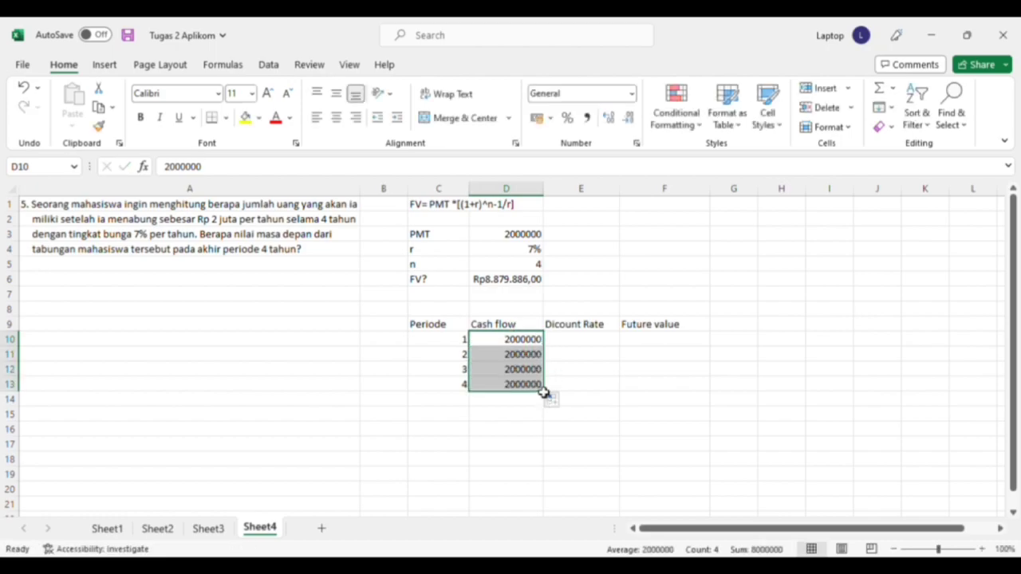
click(568, 346)
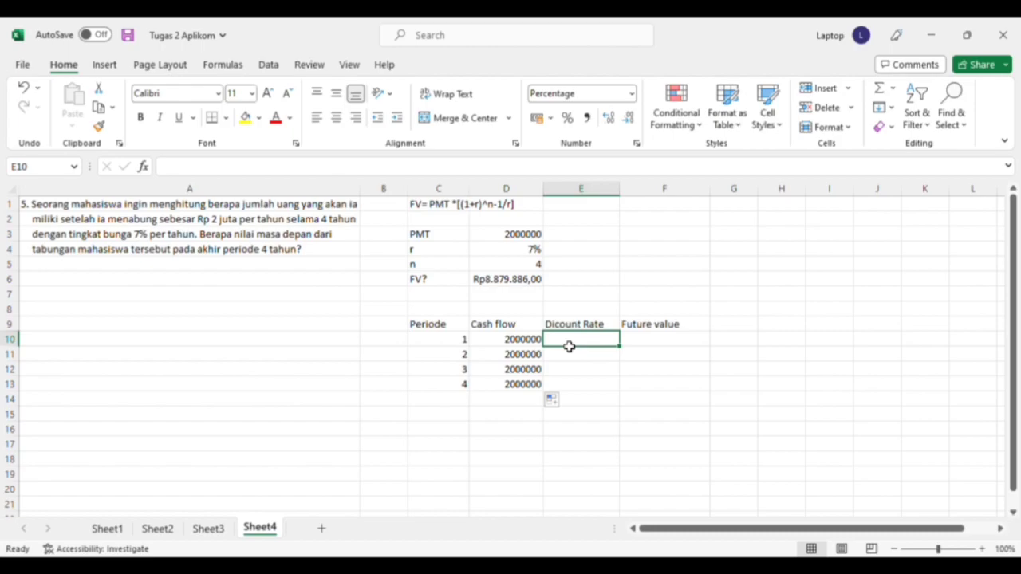
text(7)
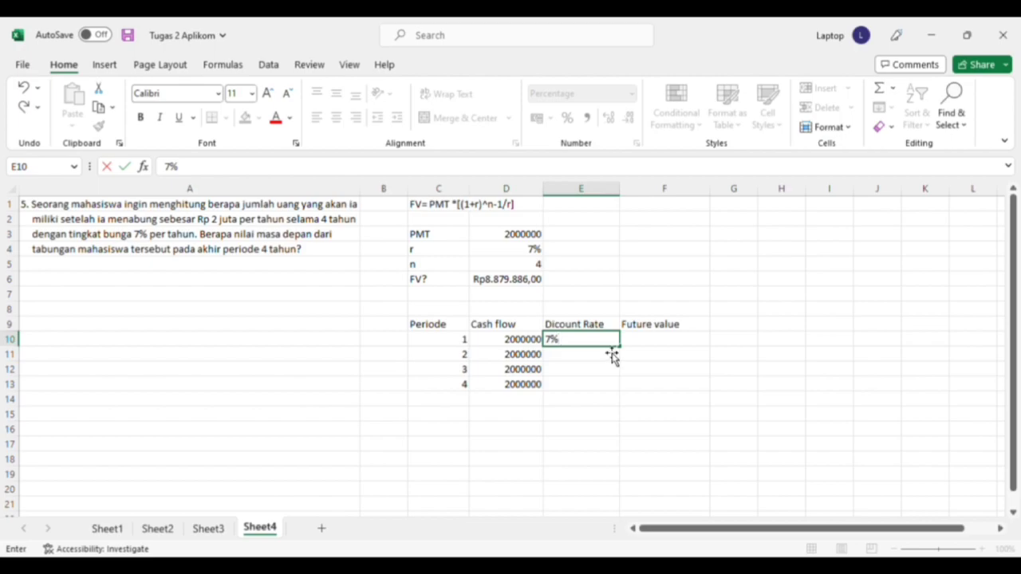
drag(621, 349, 620, 392)
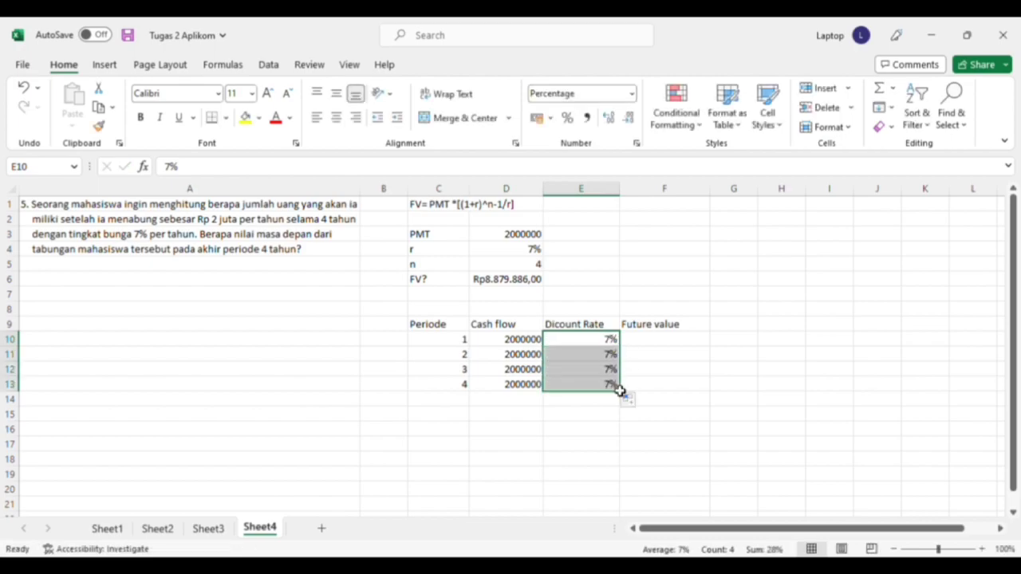
Enter a dash (-) as the first period's Future value in F10.
click(657, 347)
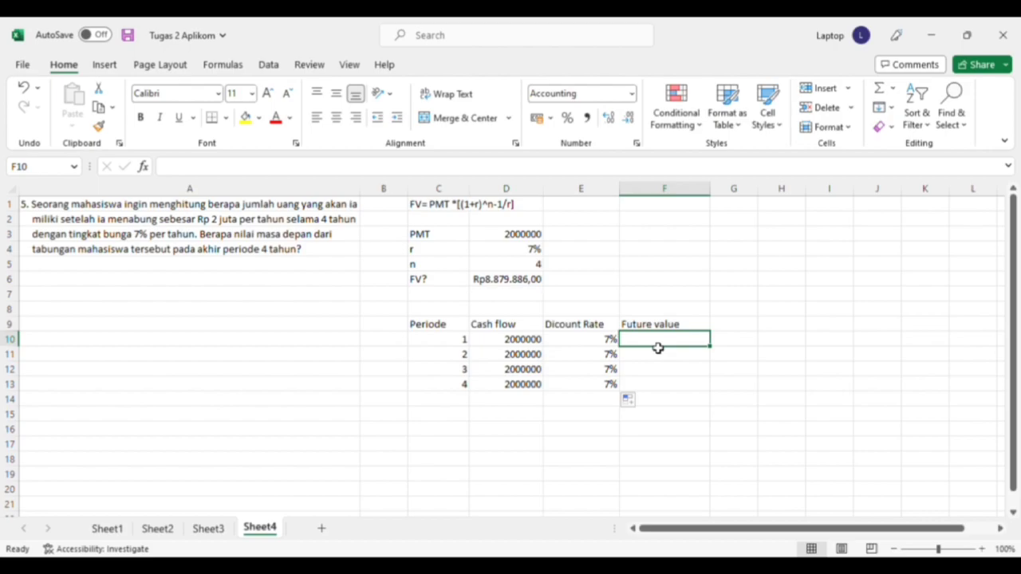
text(=)
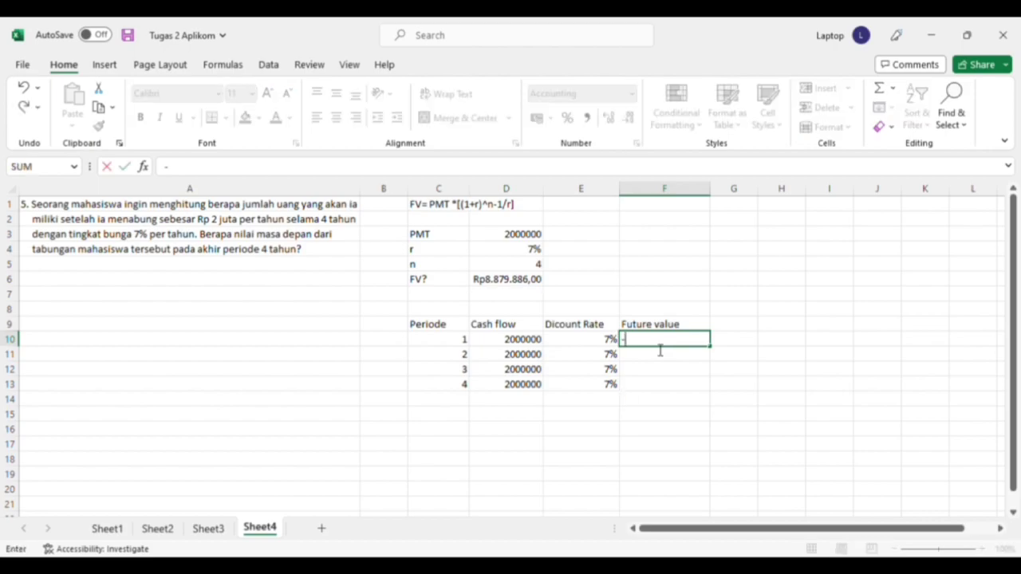
key(Return)
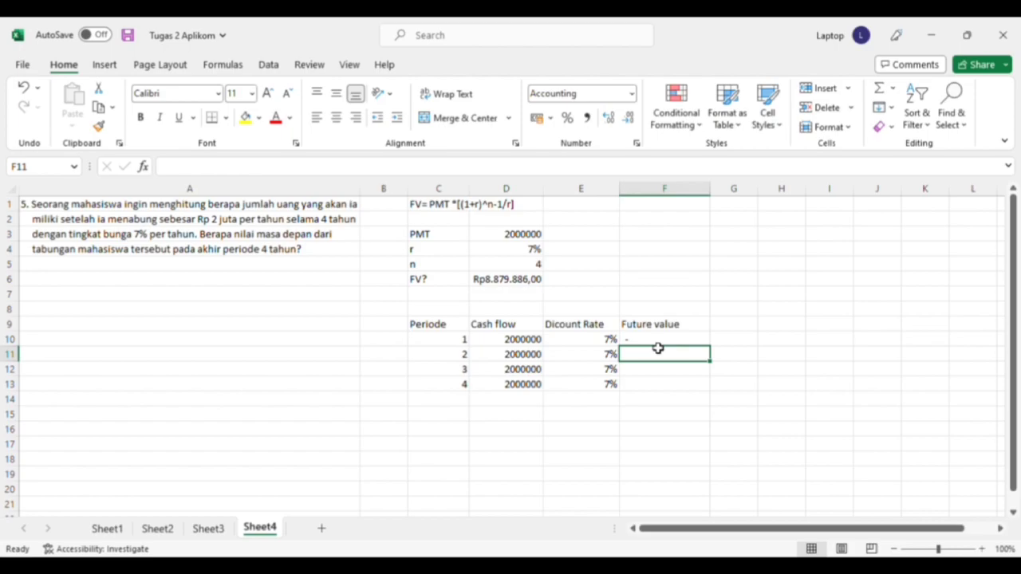
Calculate the second period's Future value in F11 with the formula =D10*(1+E11)+D11.
text(=)
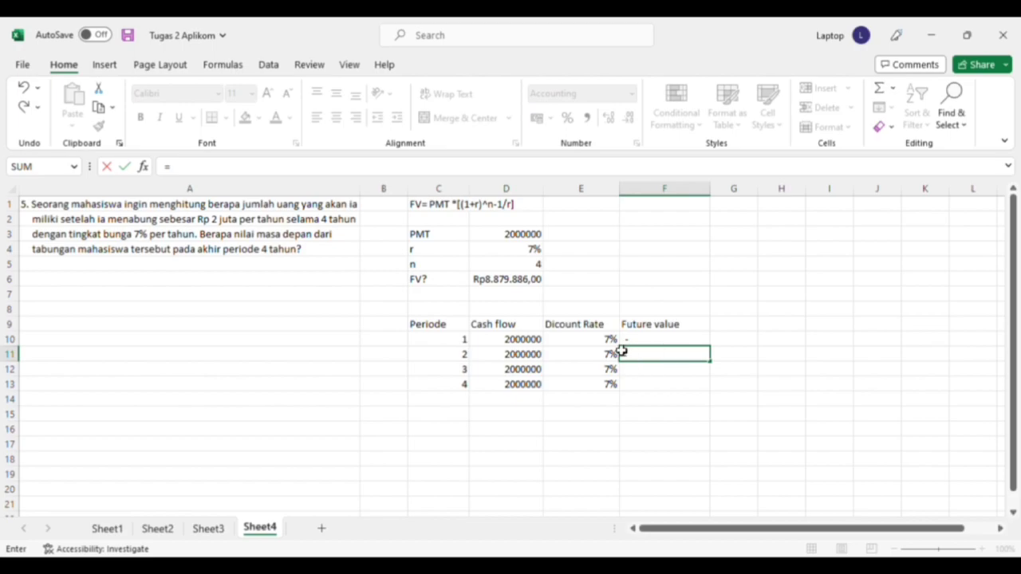
click(530, 342)
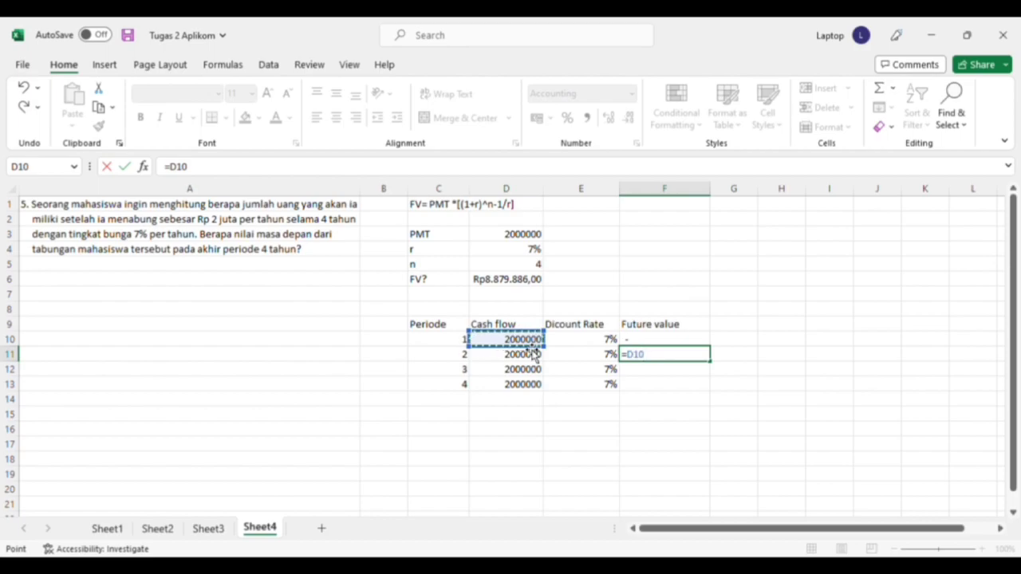
text(*(1+)
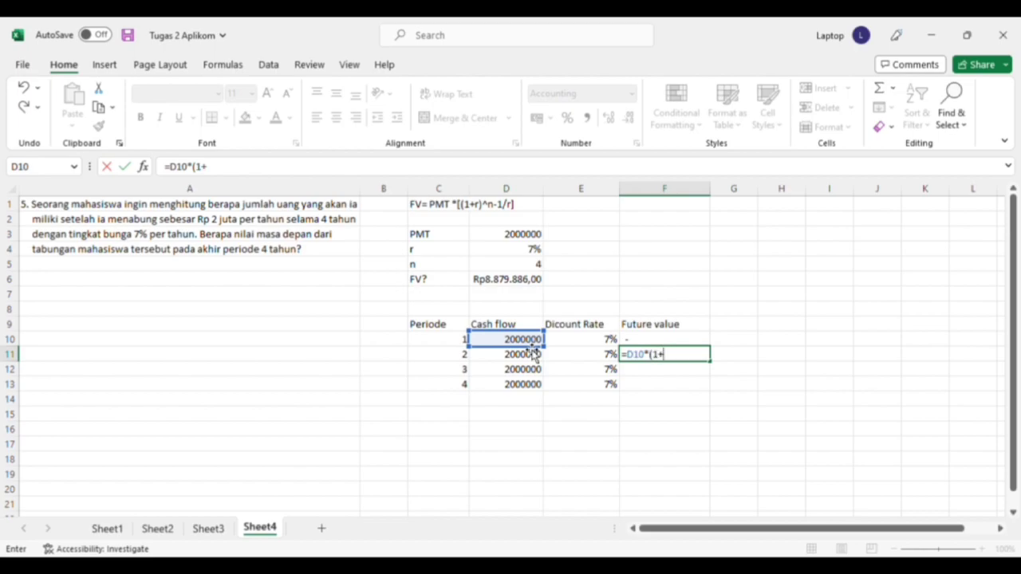
click(601, 359)
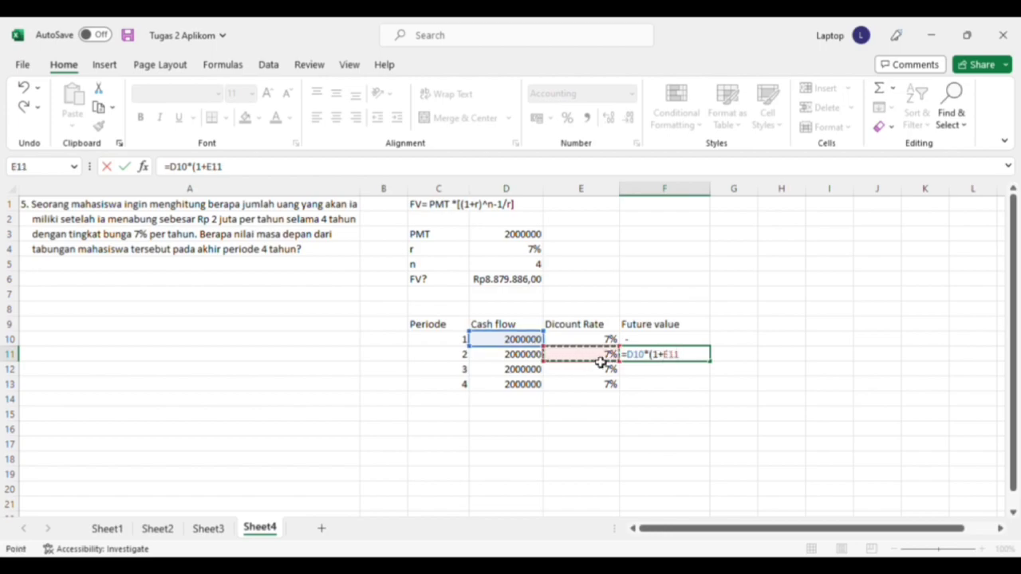
text())
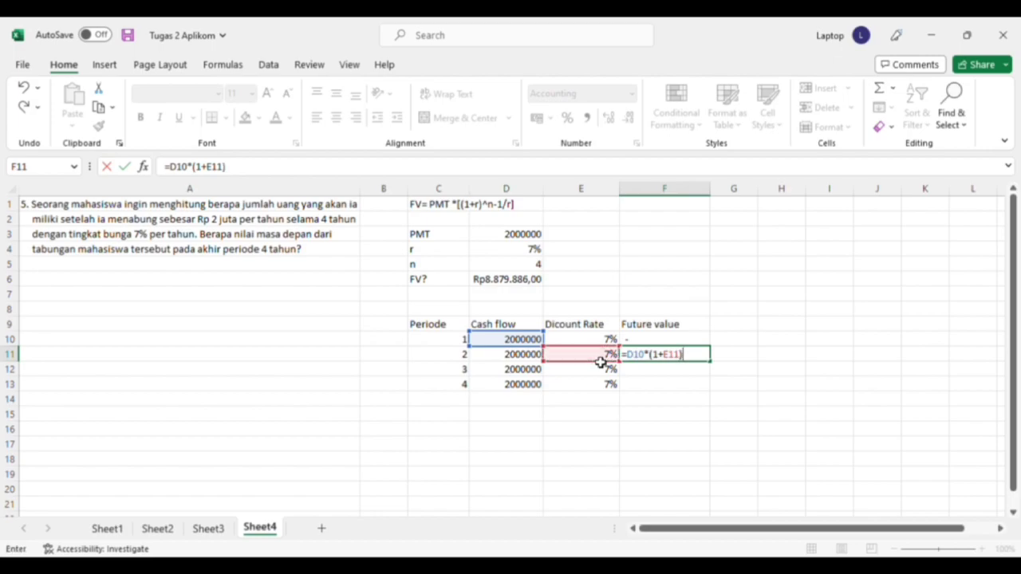
text(+)
click(530, 357)
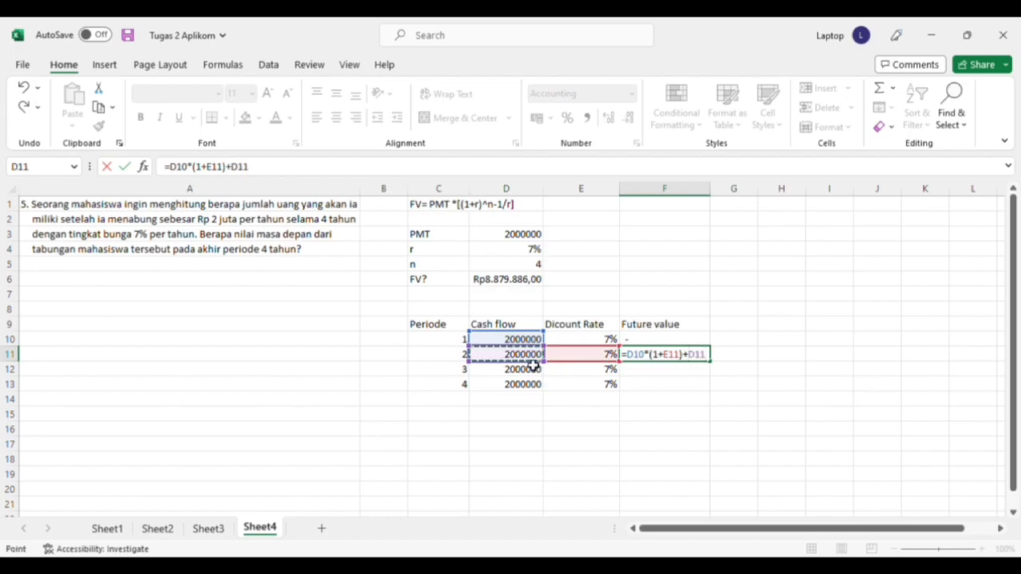
key(Return)
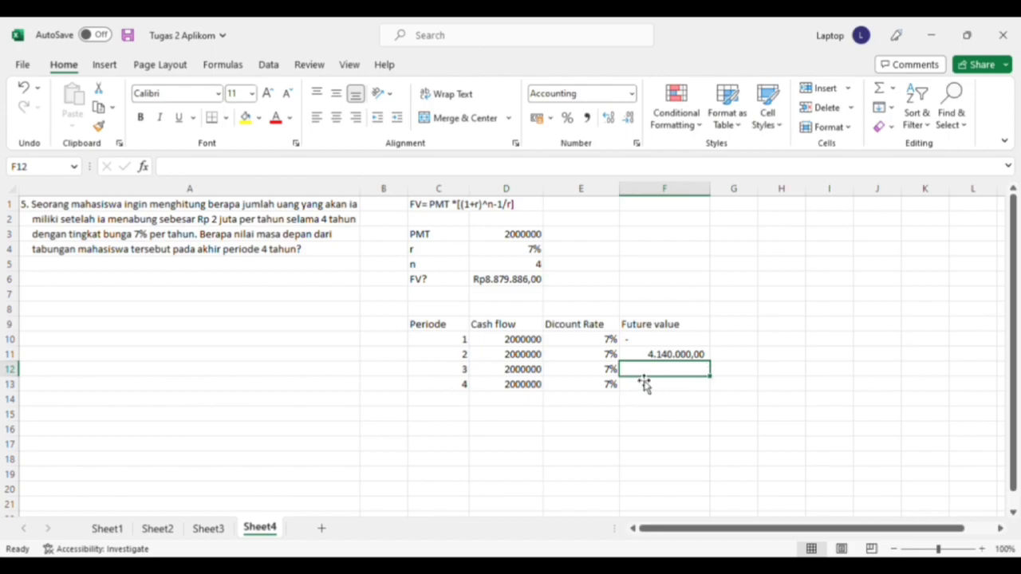
Calculate the third period's Future value in F12 with =F11*(1+E12)+D12 and fill the formula down to F13.
text(=)
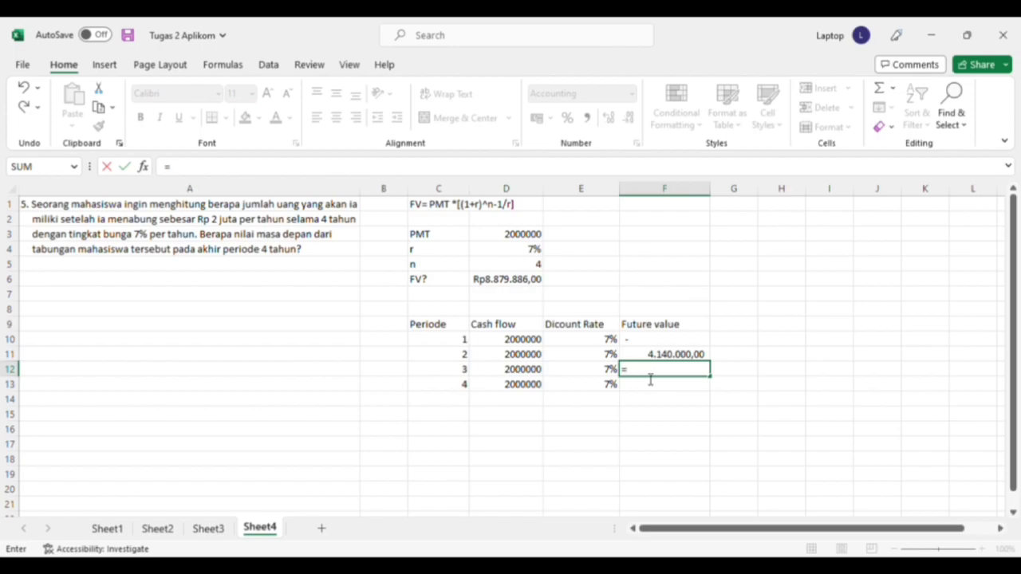
click(657, 361)
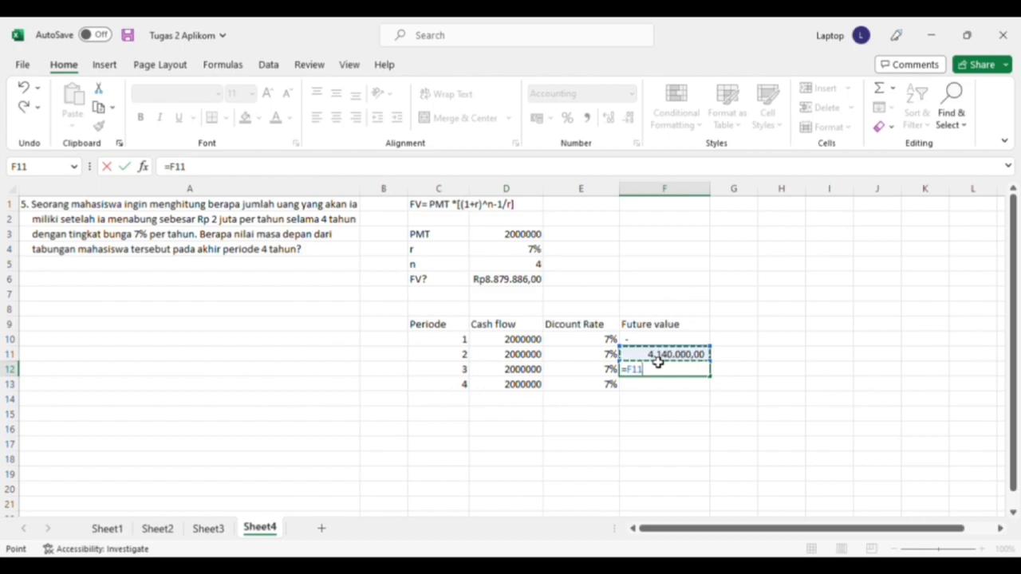
text(*(1+)
click(599, 375)
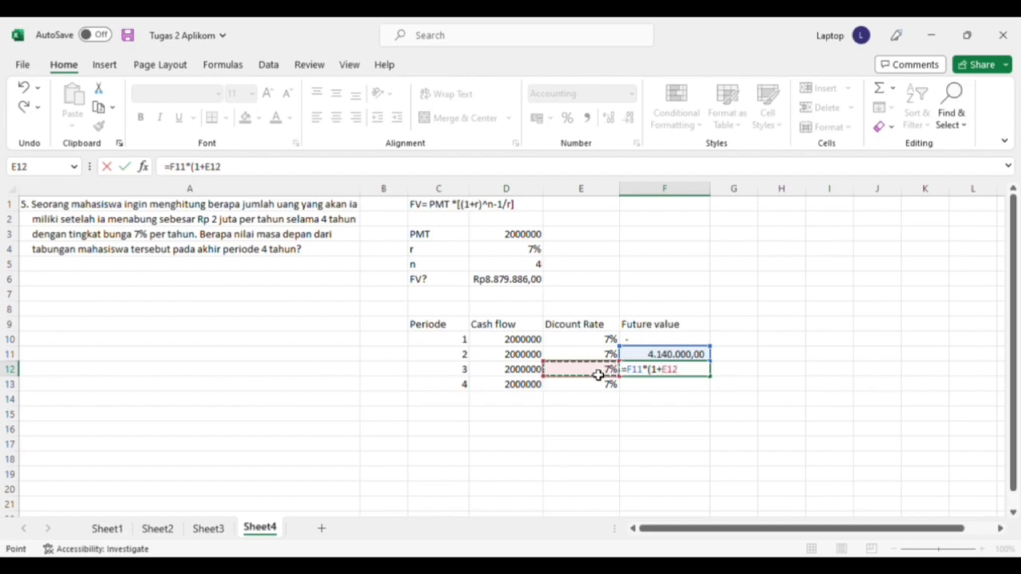
text()+)
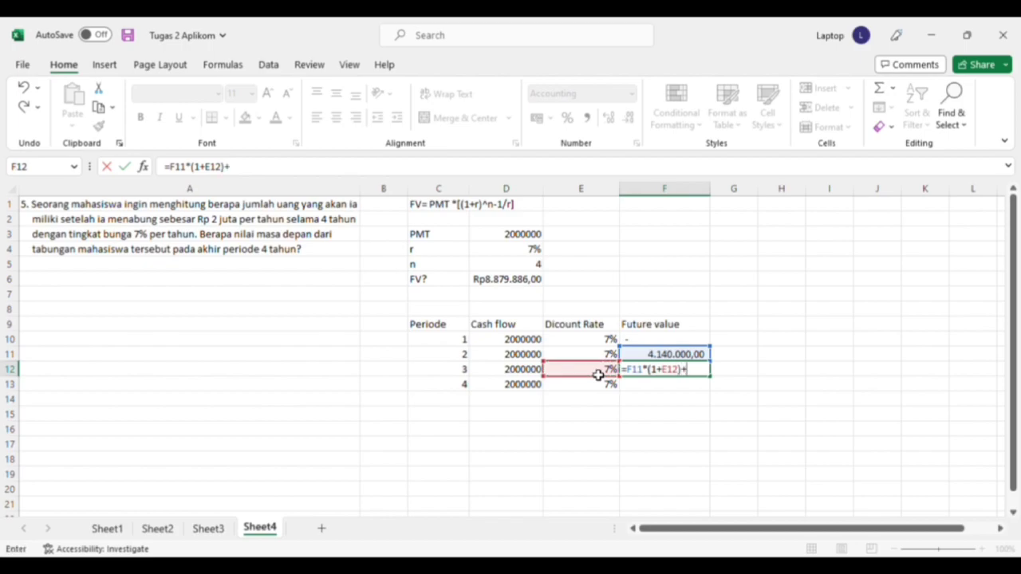
click(528, 375)
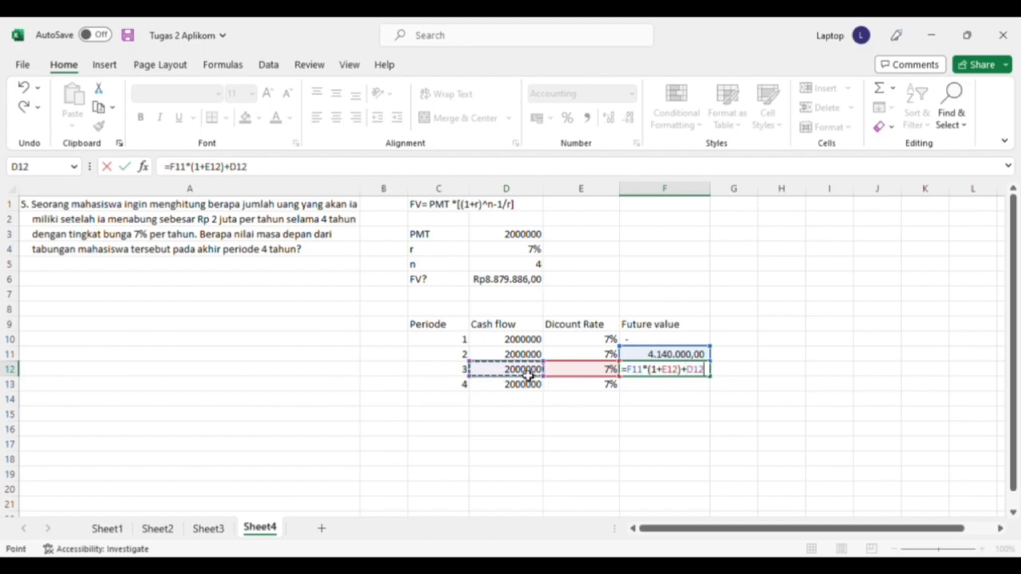
key(Return)
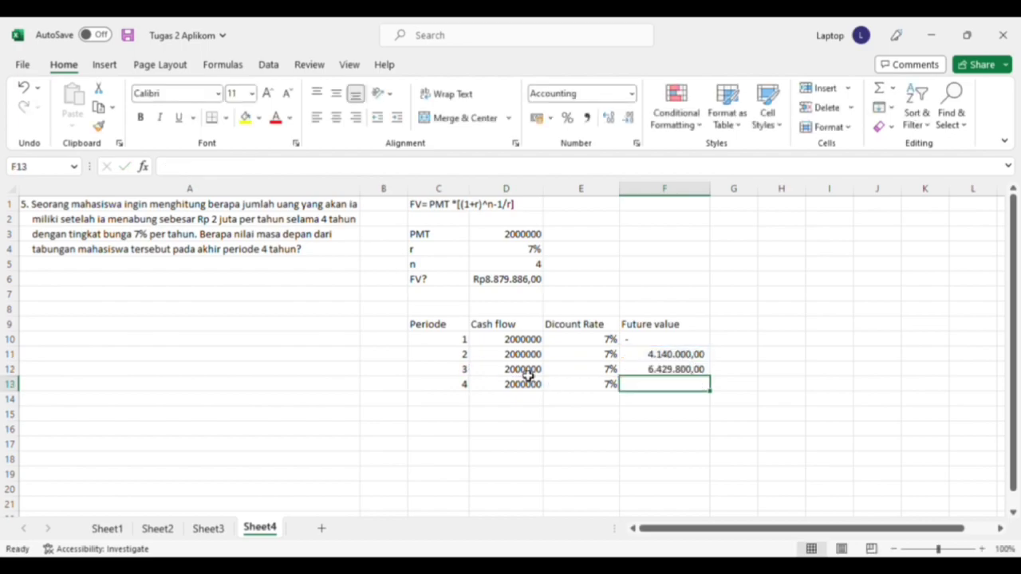
click(674, 370)
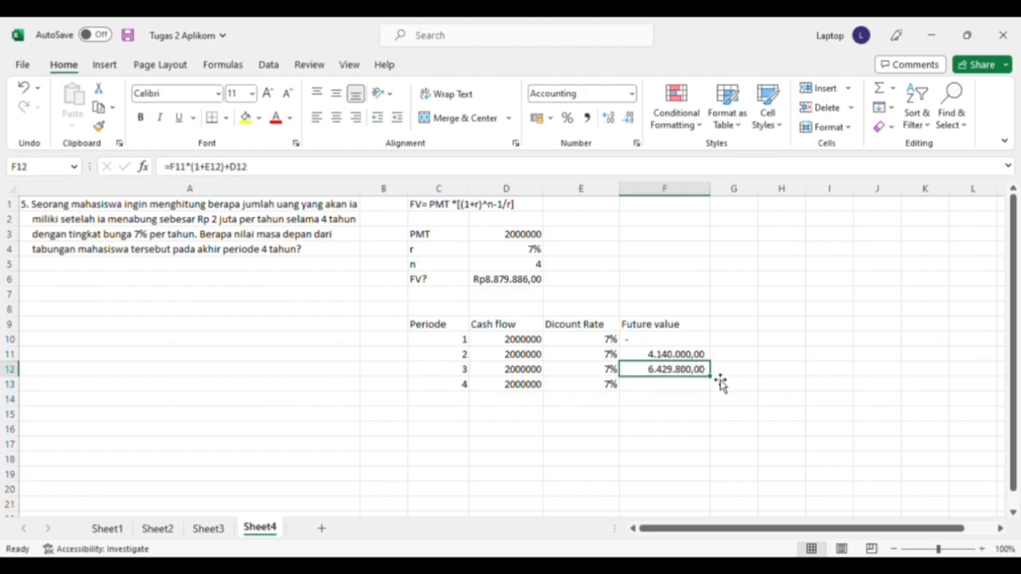
drag(713, 381, 714, 392)
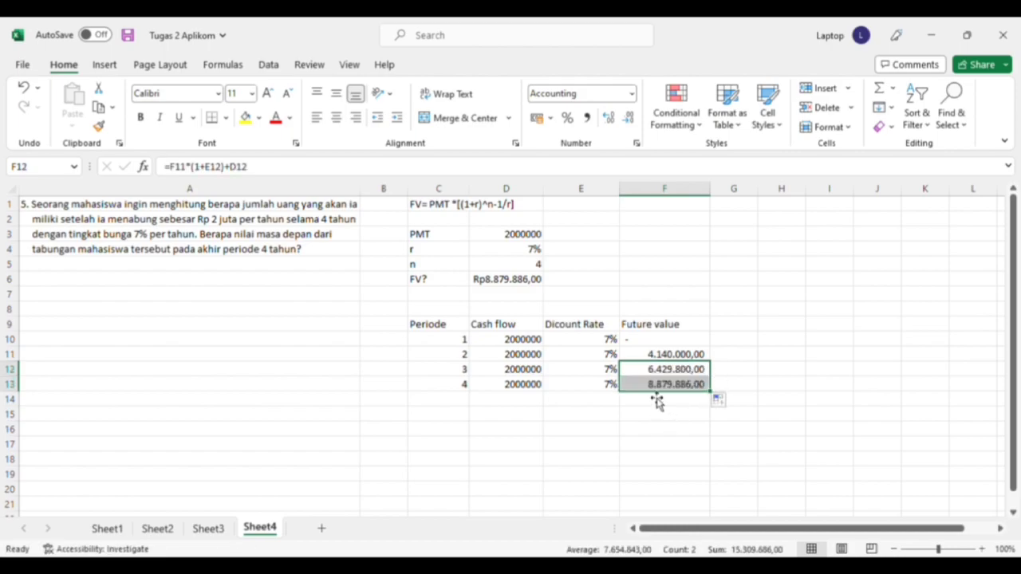